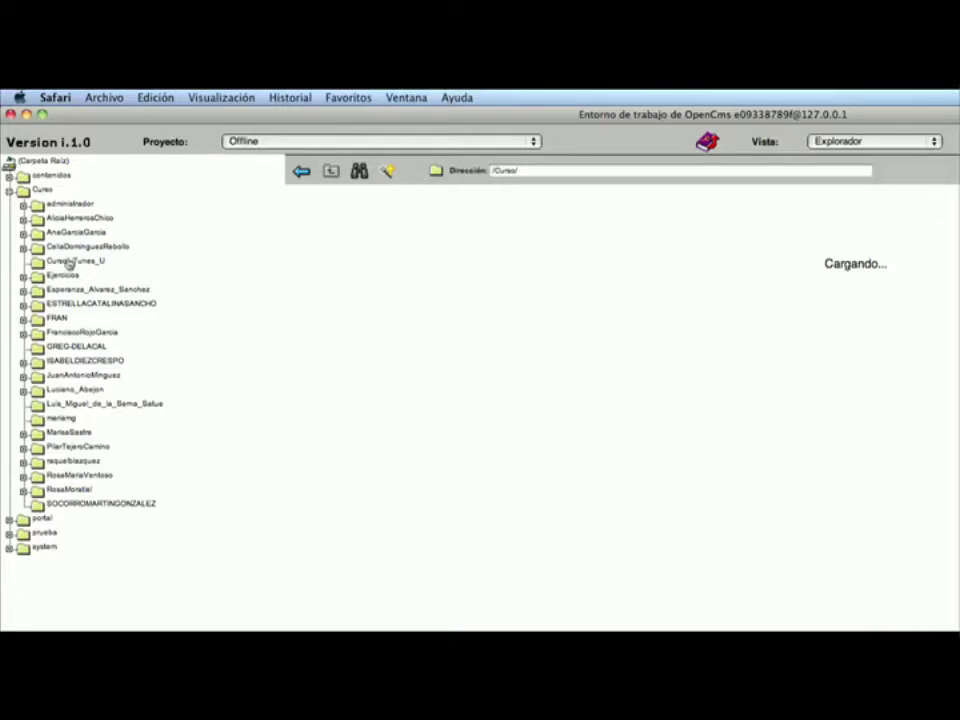
Start a new resource of type Texto in the Curso_iTunes_U folder inside Curso
left_click(68, 262)
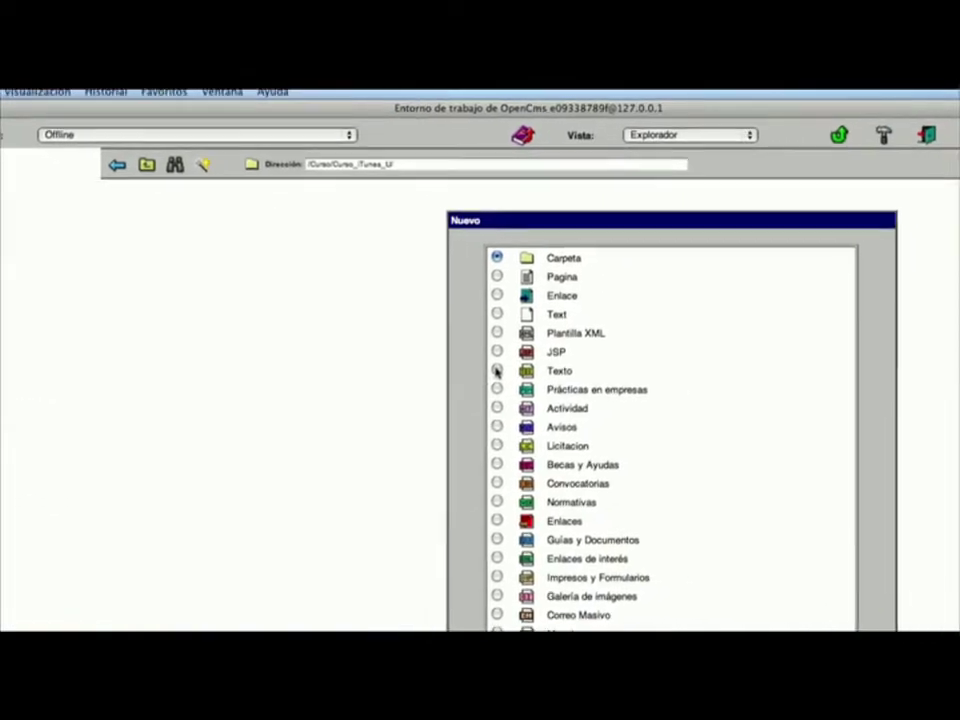
left_click(497, 370)
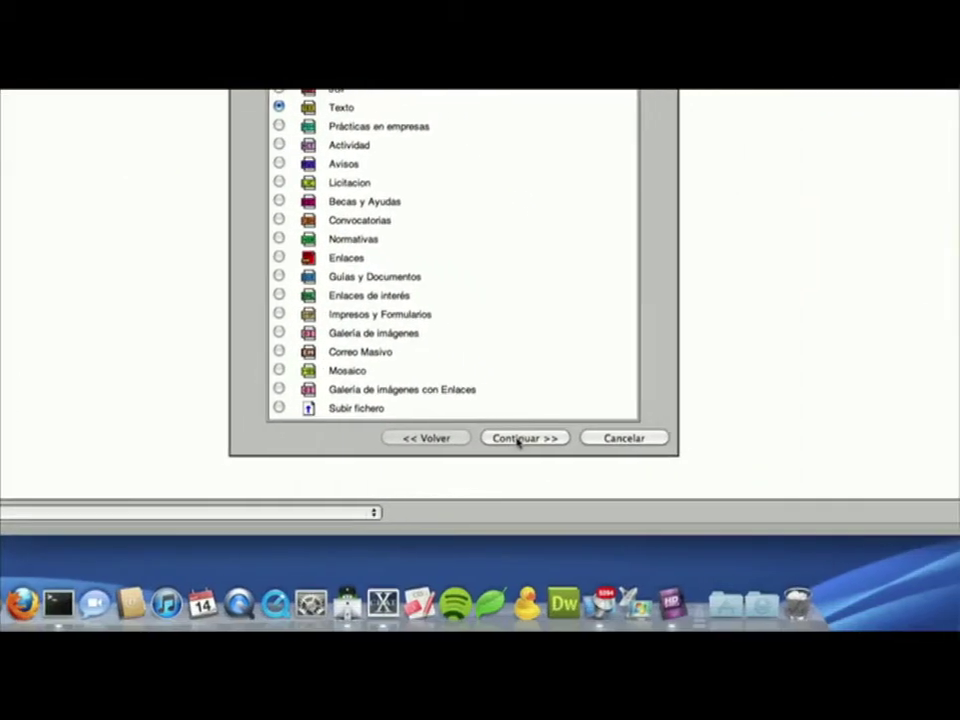
left_click(497, 440)
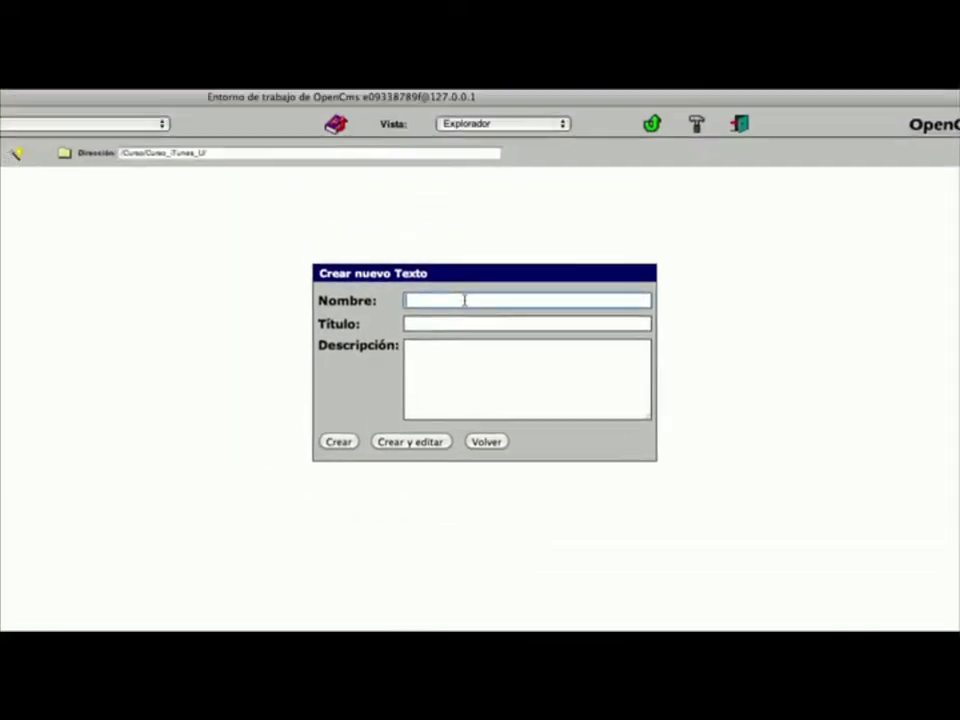
Name the new text resource Ejemplo_tipo_texto and title it "Página de ejemplo del tipo texto"
type("Ejemplo_ti")
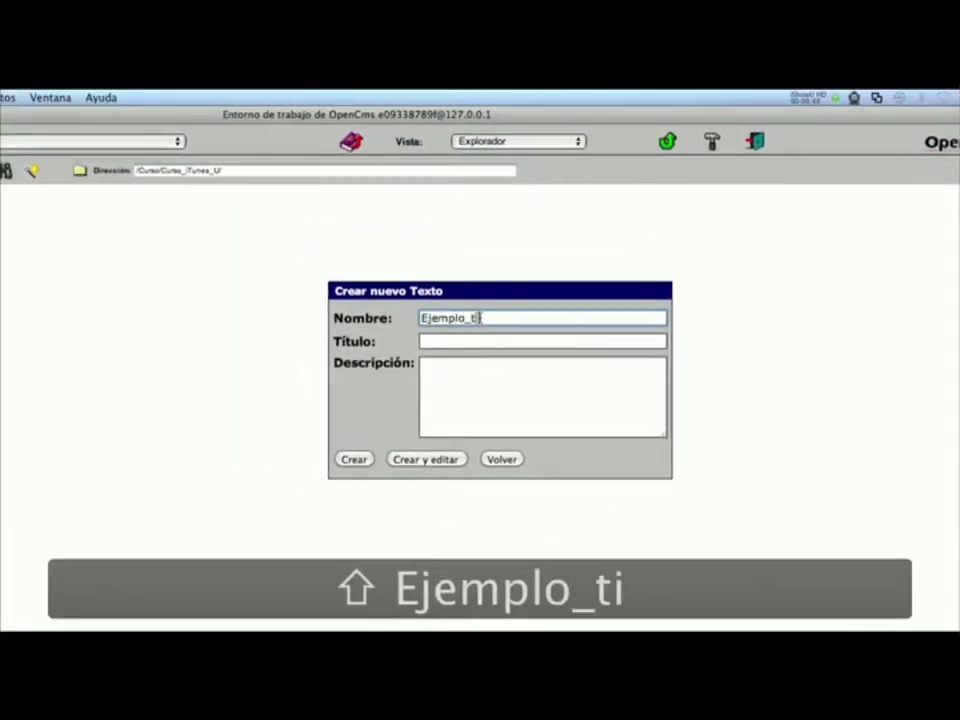
type("po_textoPág")
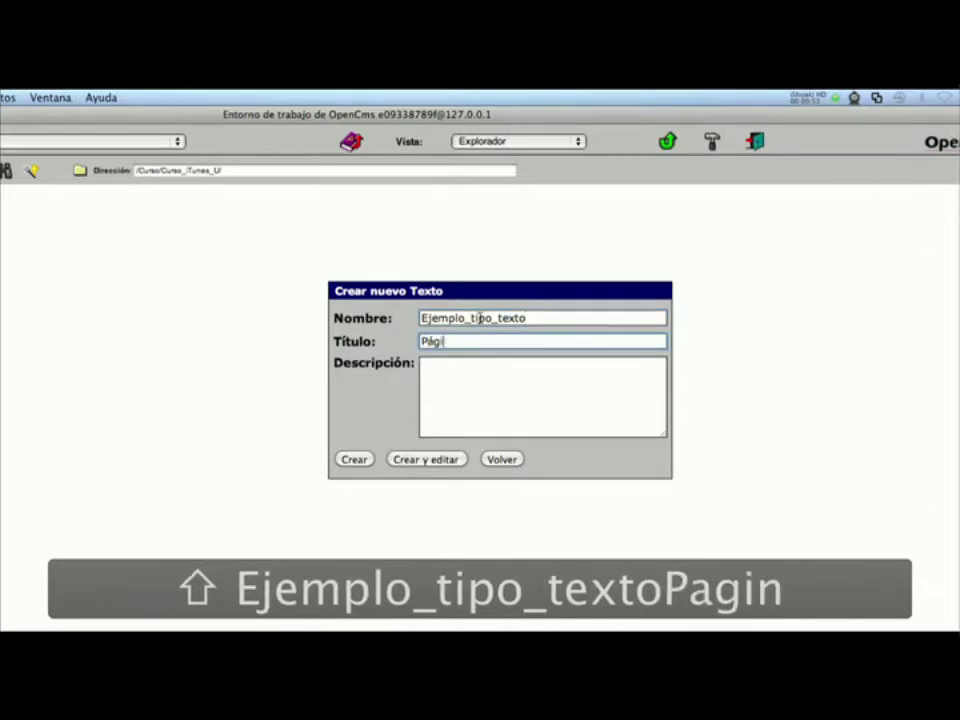
type("ina de ejemplo del tipo texto")
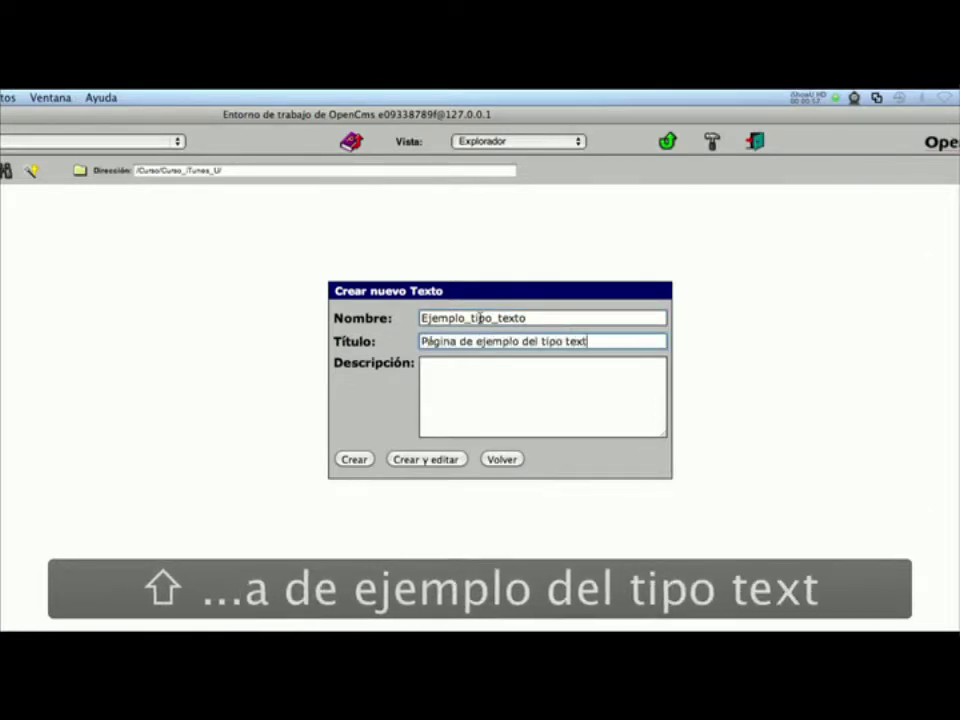
Enter the description "En esta página aprenderemos a crear el tipo texto" and create the resource, opening it for editing
key("Tab")
type("En esta página aprenderemos a crear el tipo tex")
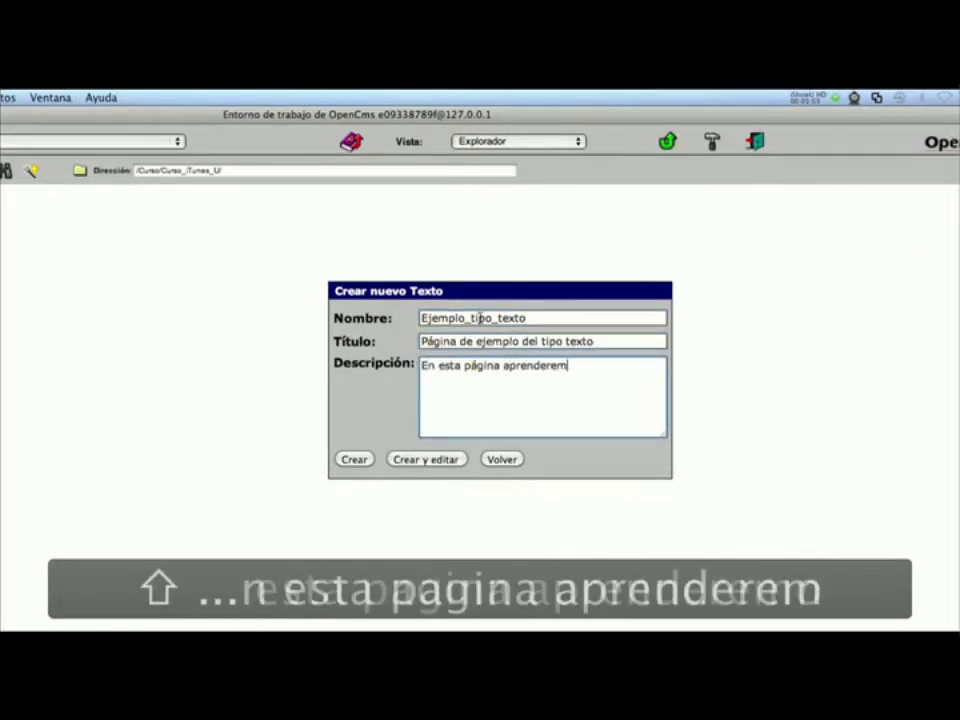
type("to")
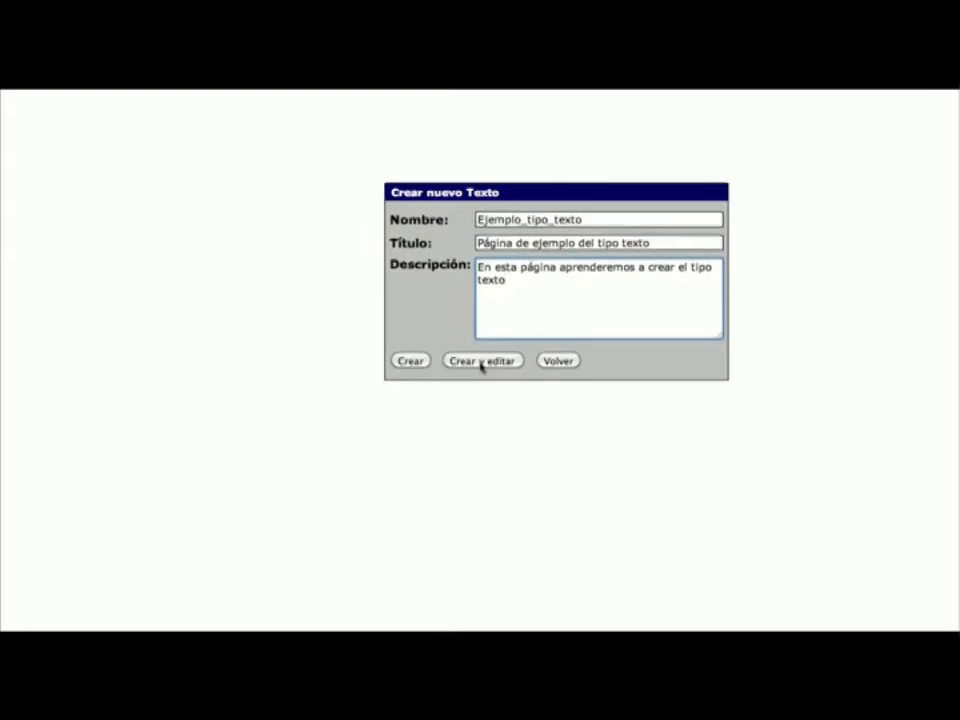
left_click(481, 359)
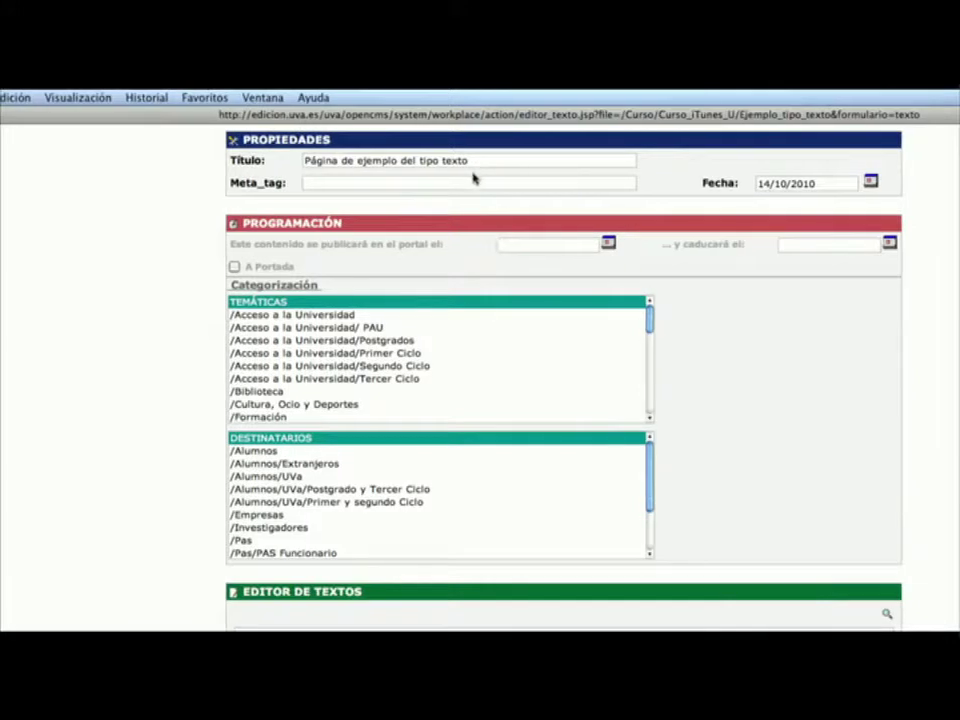
Set the page's Meta_tag keywords to "ejemplo, tipo, texto, curso, itunes u, universidad, valladolid, uva"
left_click(466, 183)
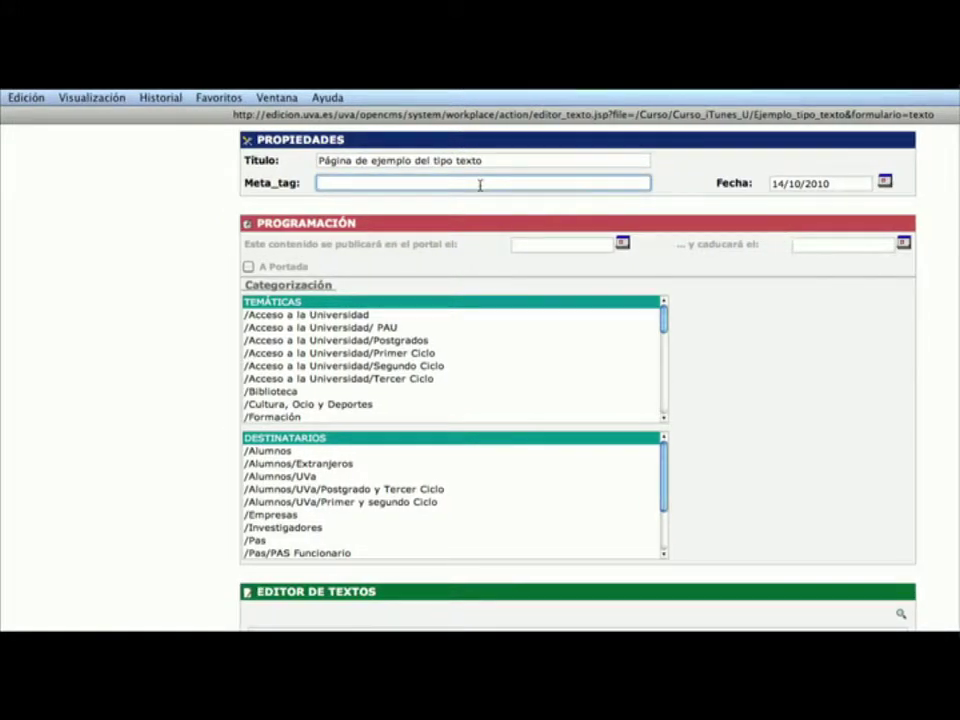
type("ejempl")
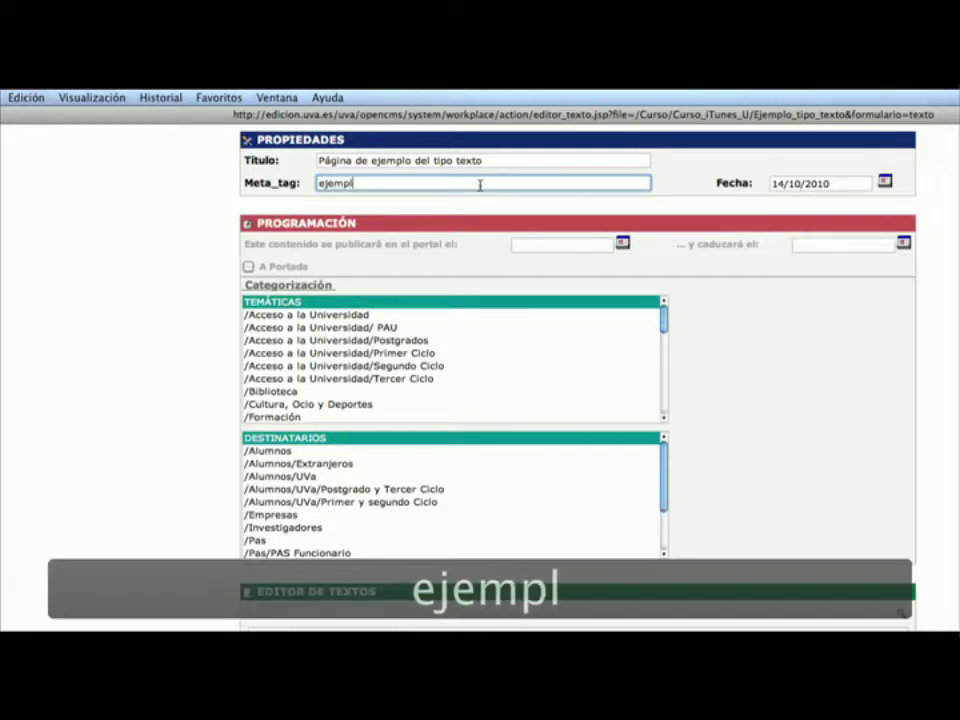
type("o, tipo, texto")
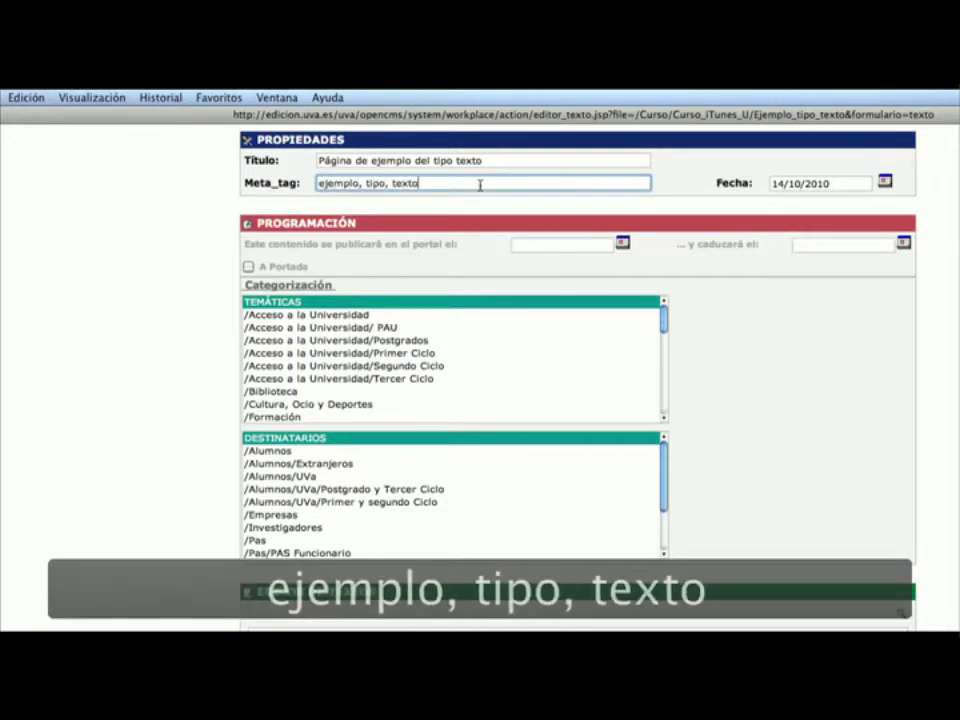
type(", curso, itunes")
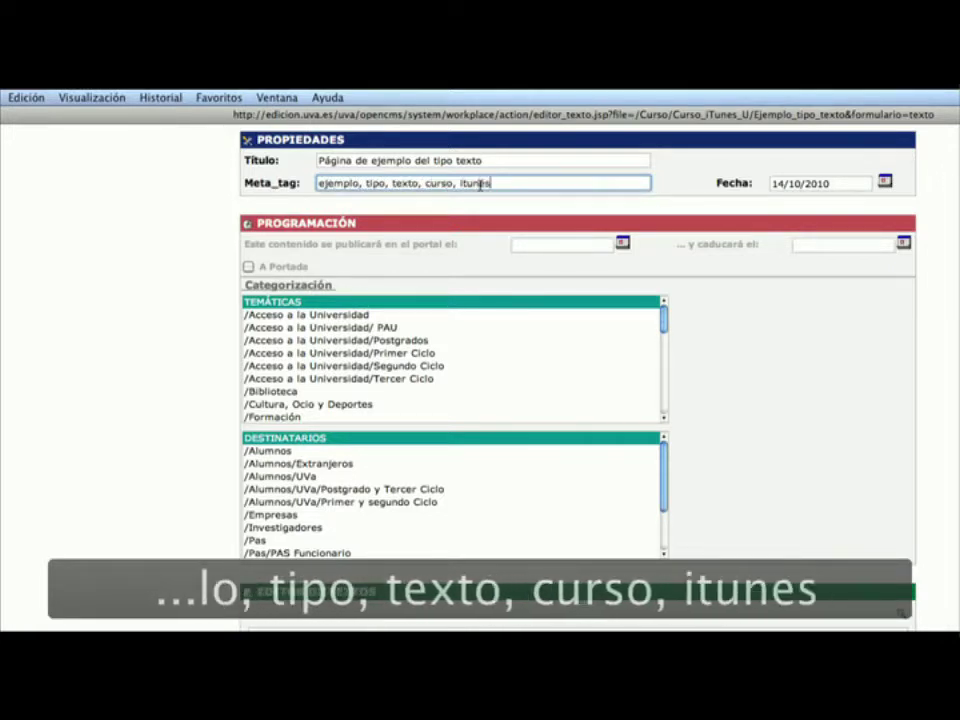
type(" u, universidad, v")
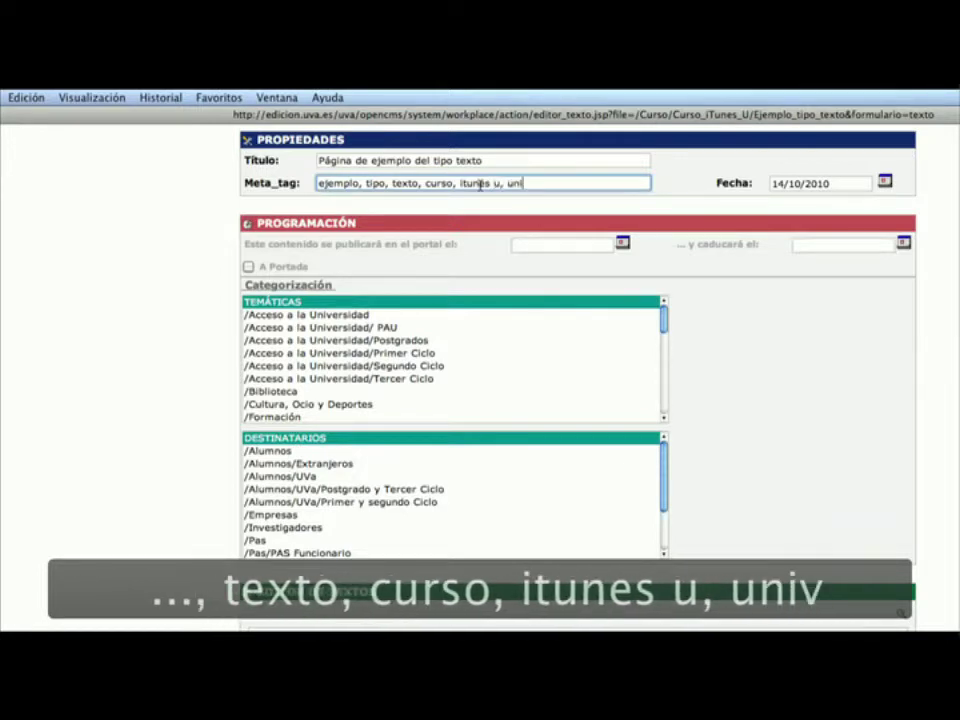
type("alladolid, uva")
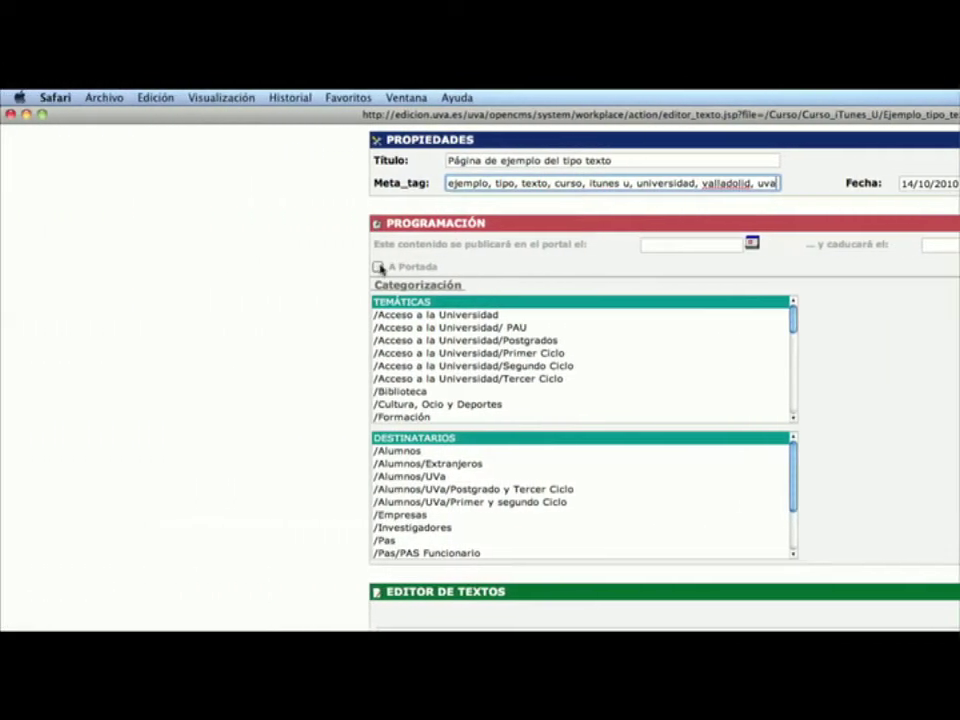
left_click(378, 267)
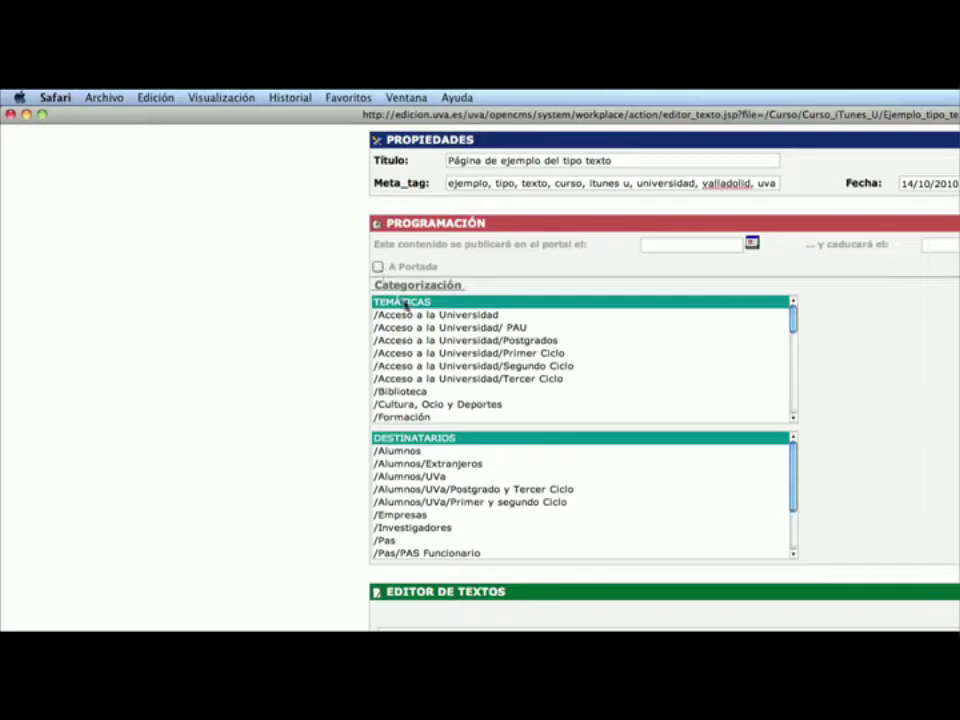
Categorize the page under the theme /Gestión Interna/Tecnologías de la Información y Comunicaciones
scroll(430, 318, "down", 5)
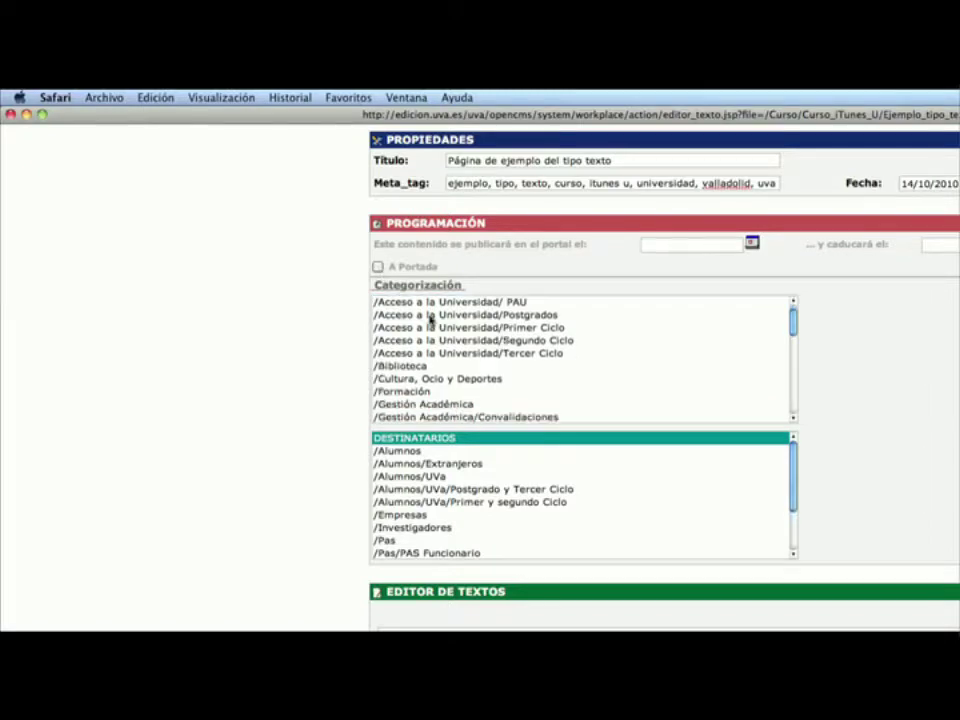
scroll(430, 320, "down", 6)
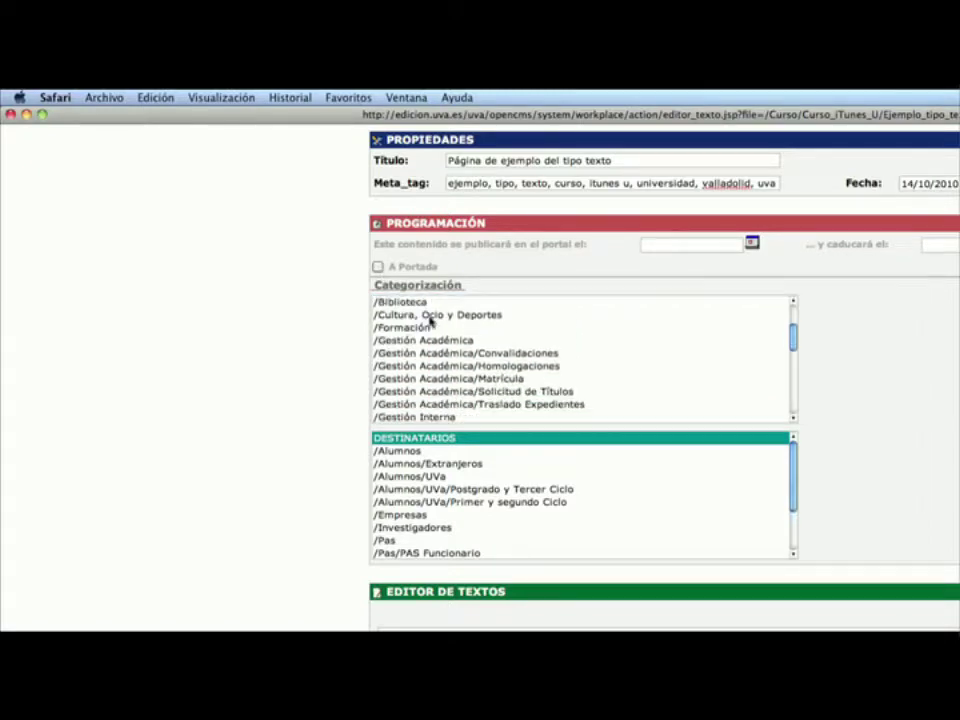
scroll(430, 320, "down", 8)
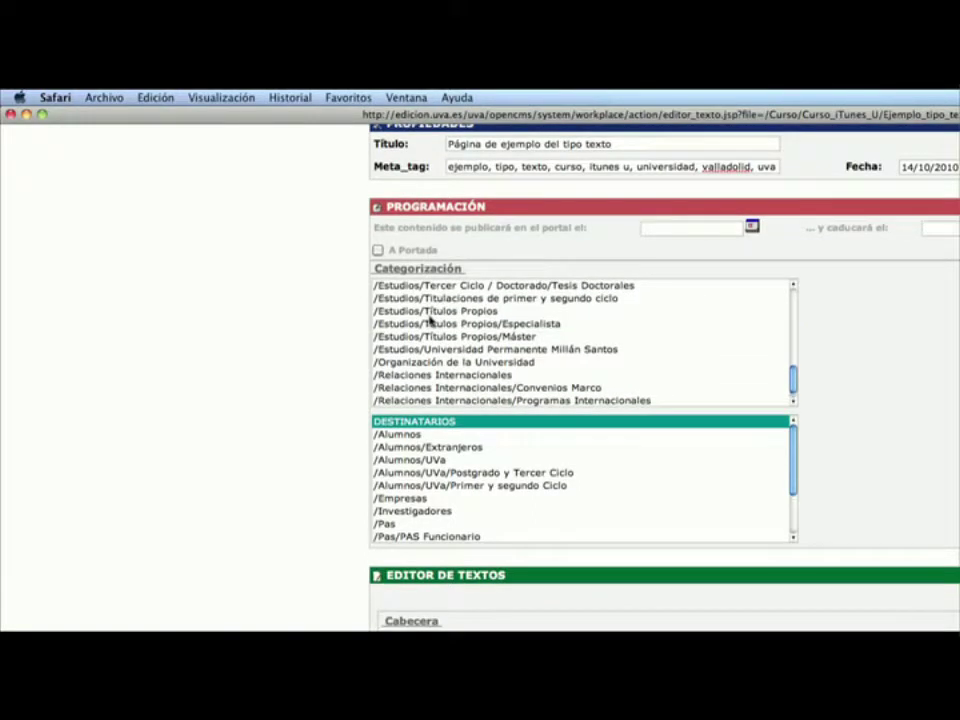
scroll(430, 319, "up", 6)
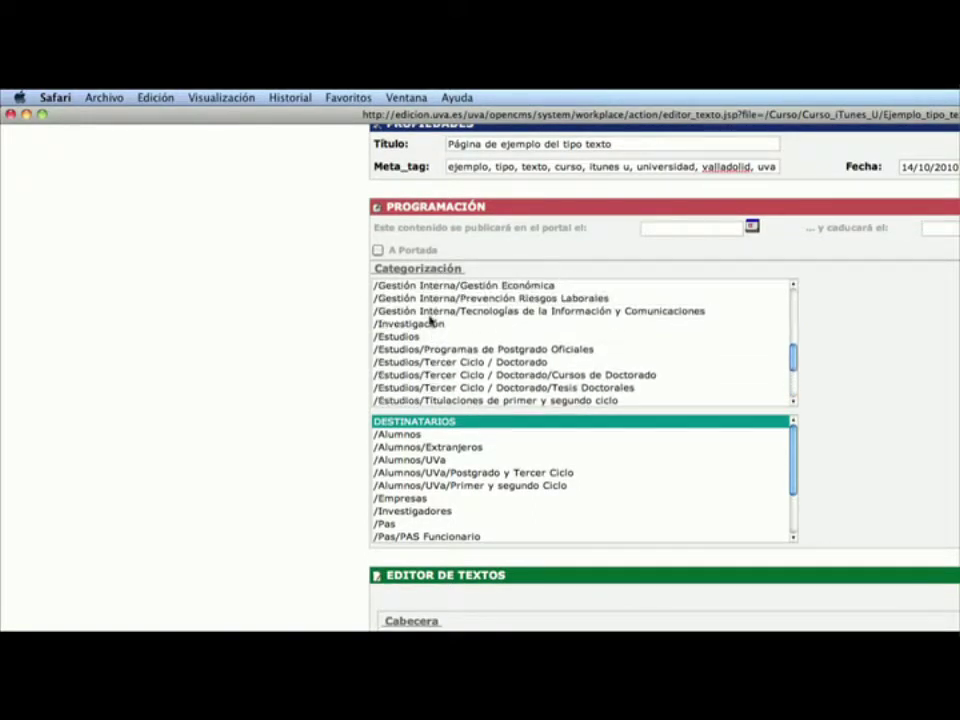
scroll(431, 320, "up", 1)
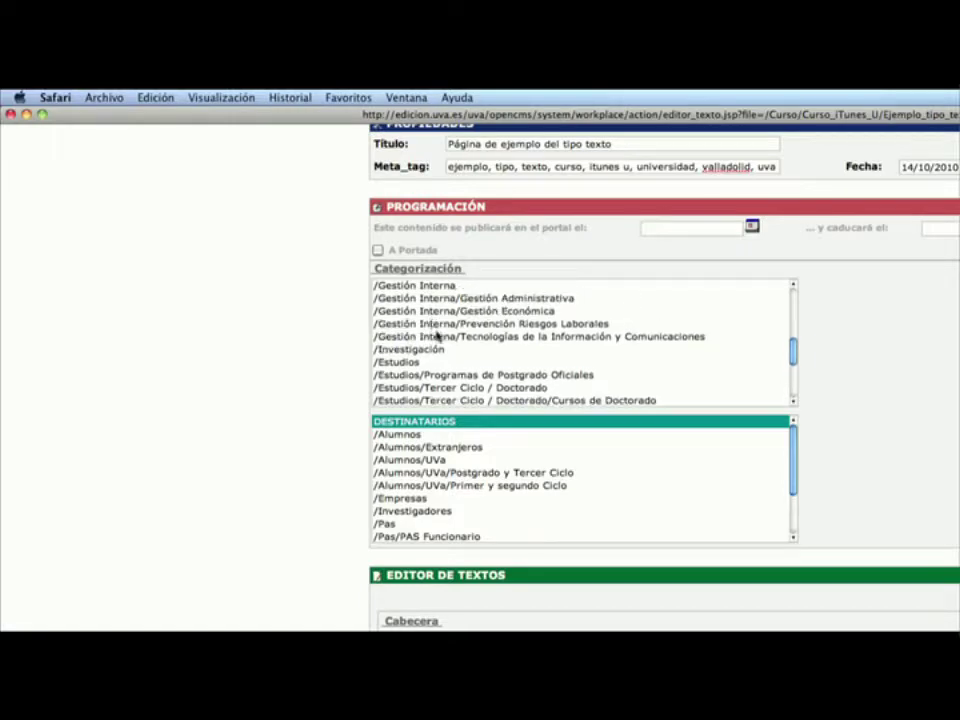
left_click(441, 337)
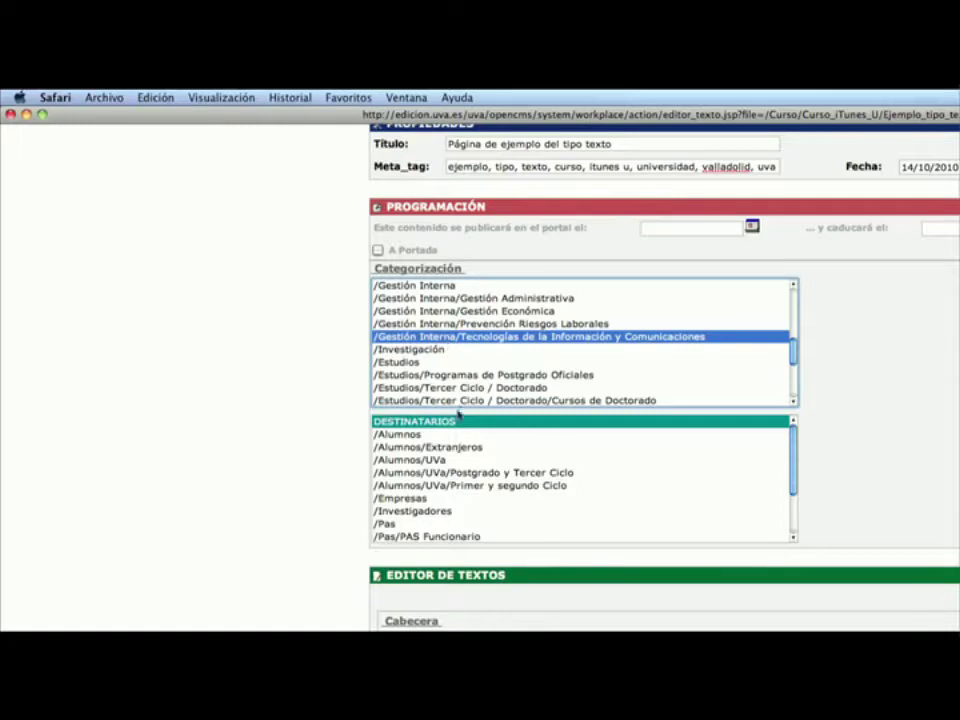
Choose /Pas as the target audience in the page's categorization
scroll(450, 400, "down", 3)
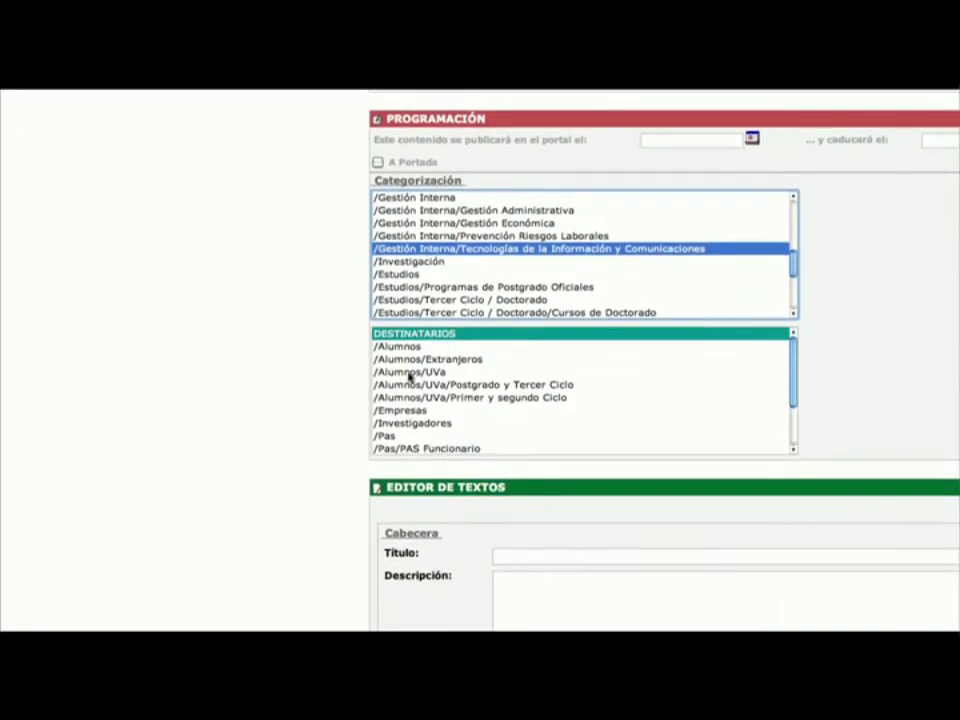
scroll(409, 376, "down", 2)
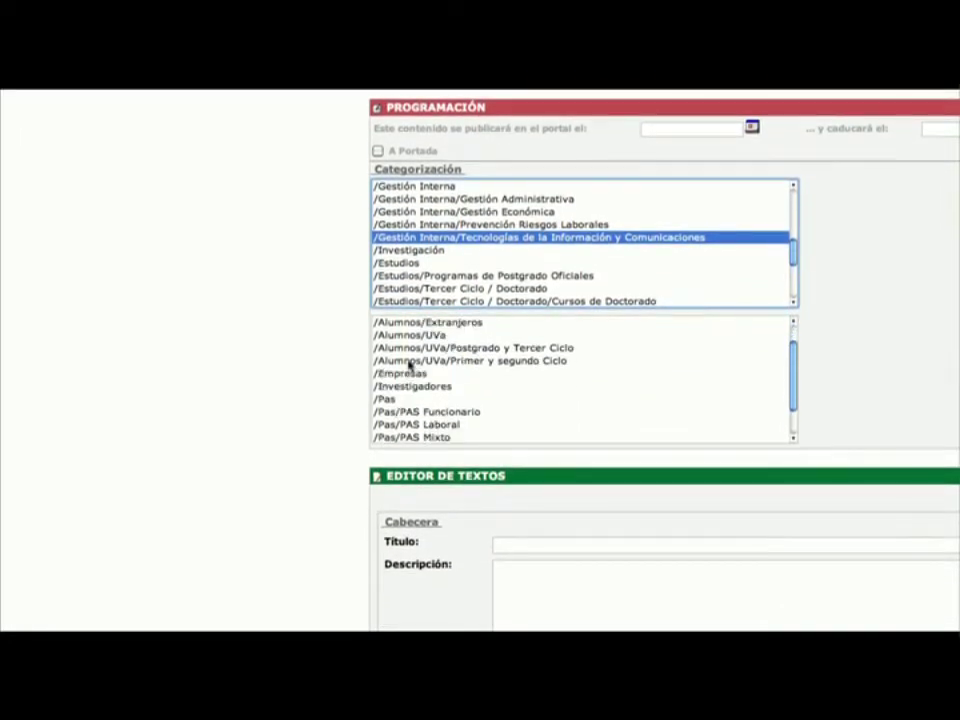
scroll(379, 370, "down", 2)
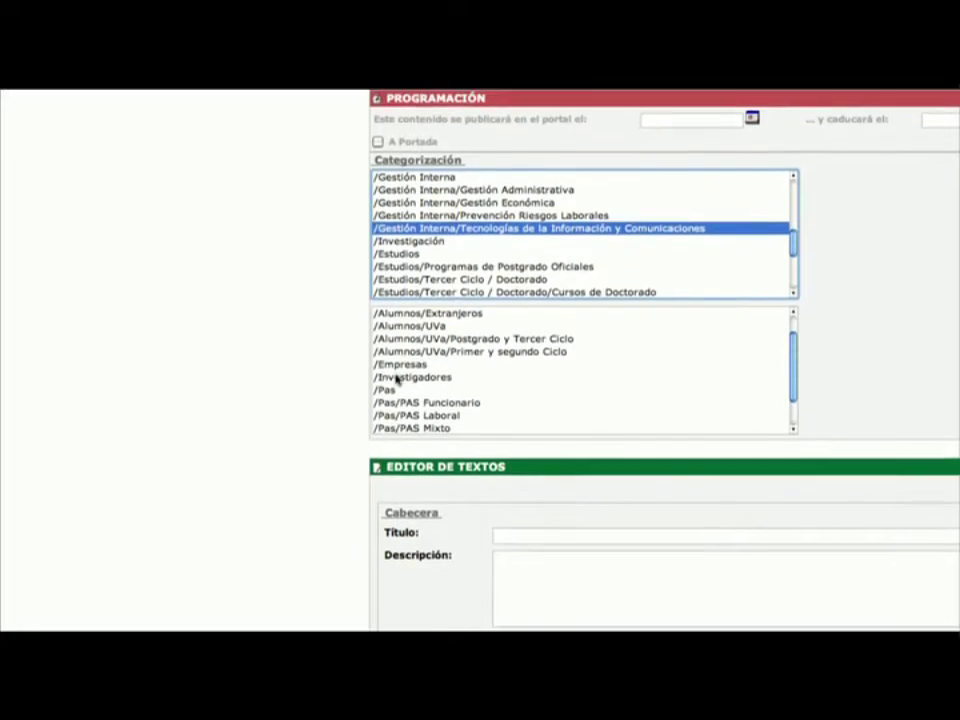
left_click(385, 367)
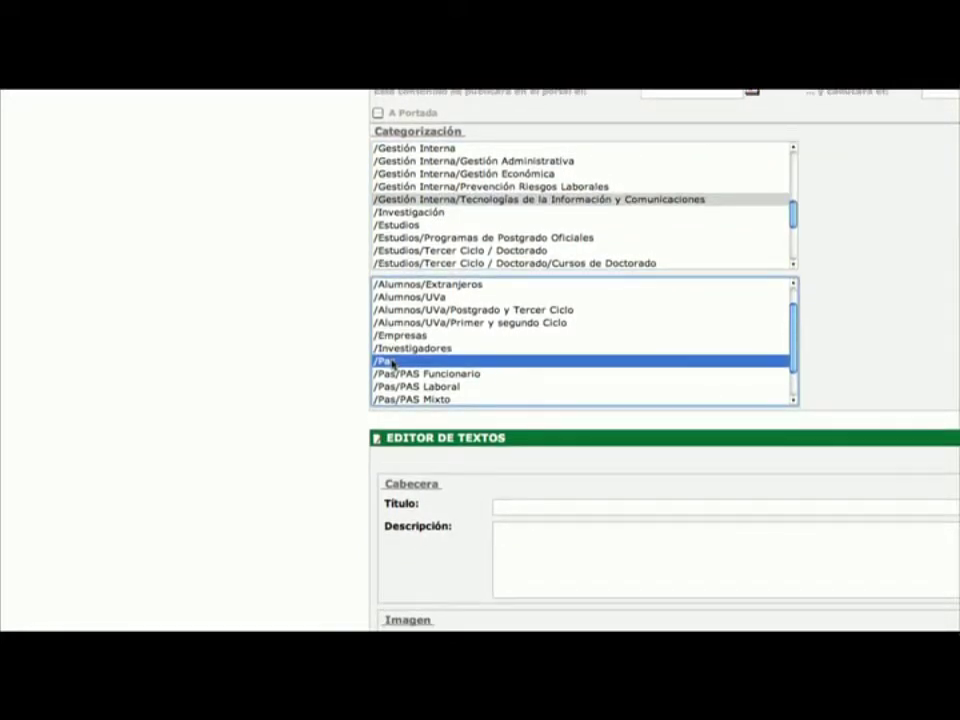
Set the header title in the text editor section to "Ejemplo de tipo de texto para la web"
scroll(437, 444, "down", 5)
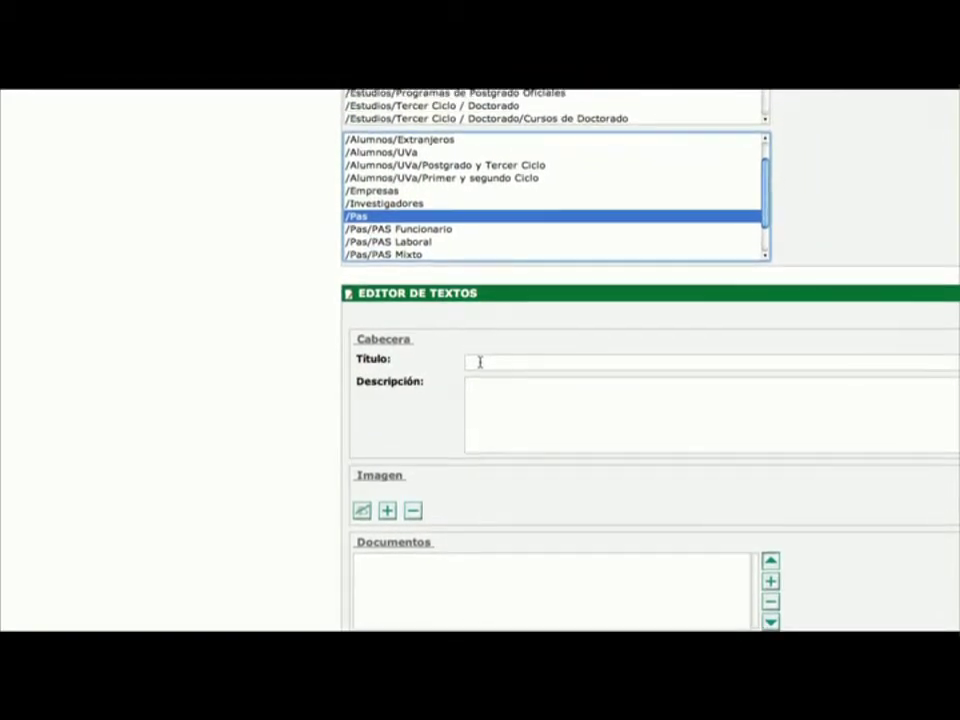
left_click(480, 362)
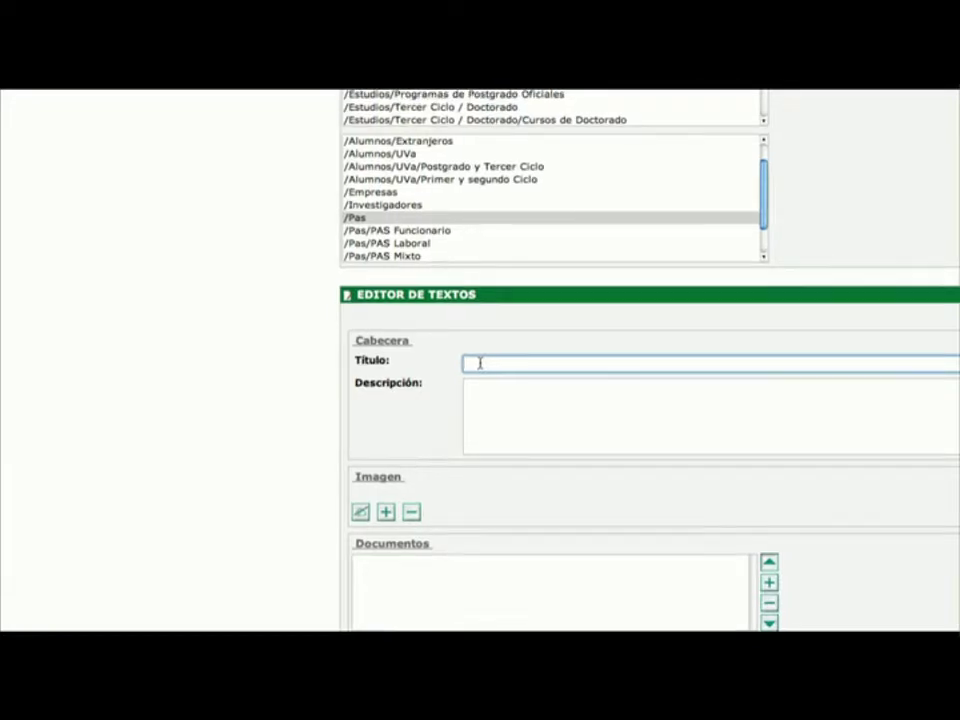
type("Ejemplo ")
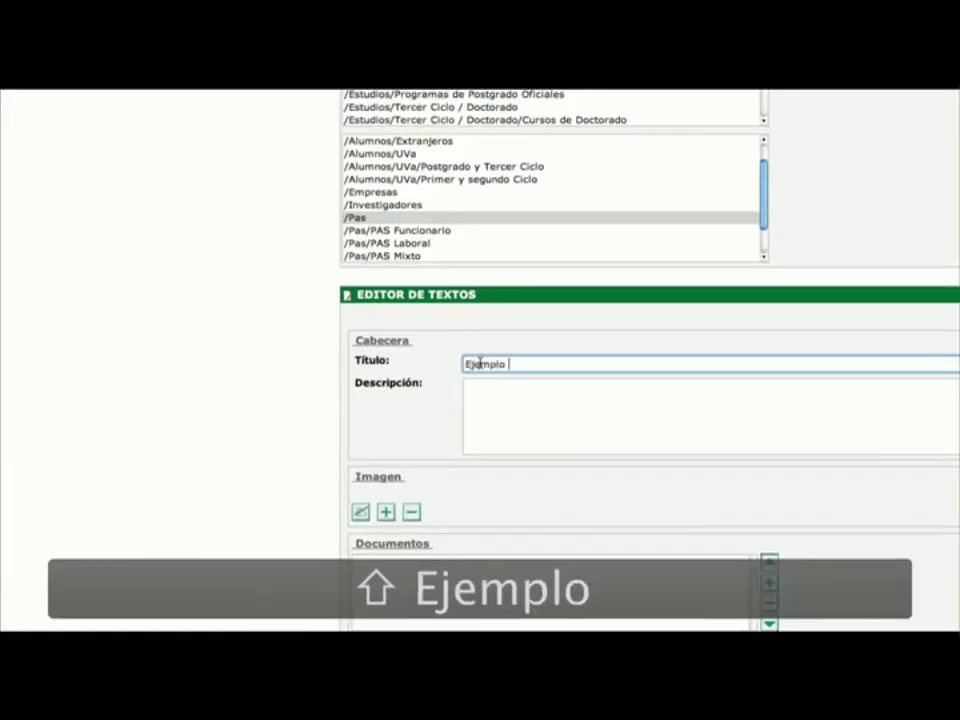
type("de tip")
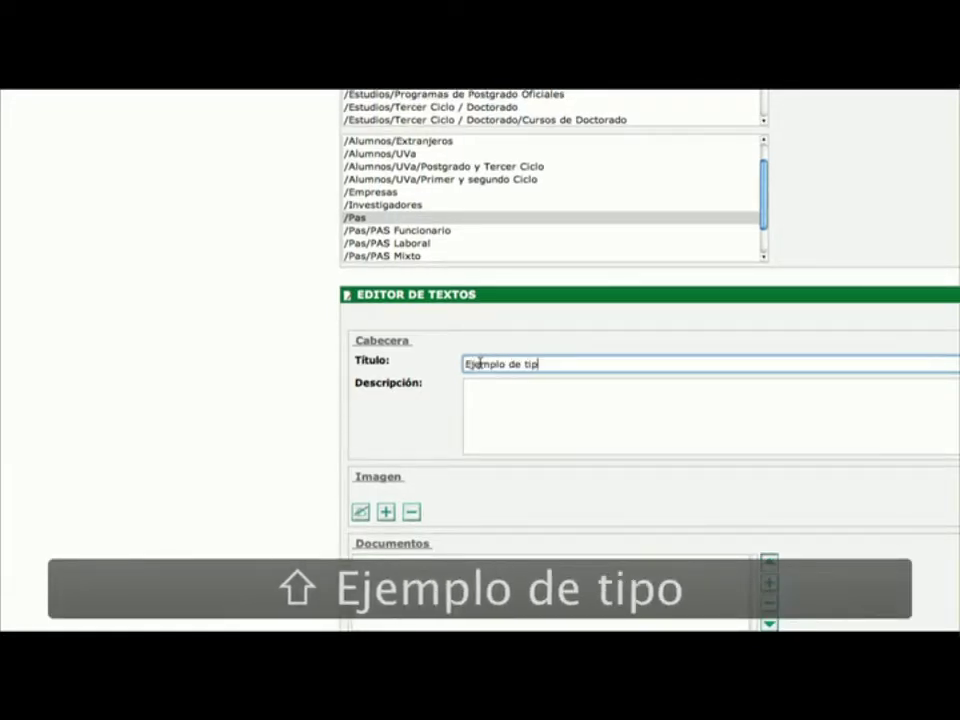
type("o de texto para la web")
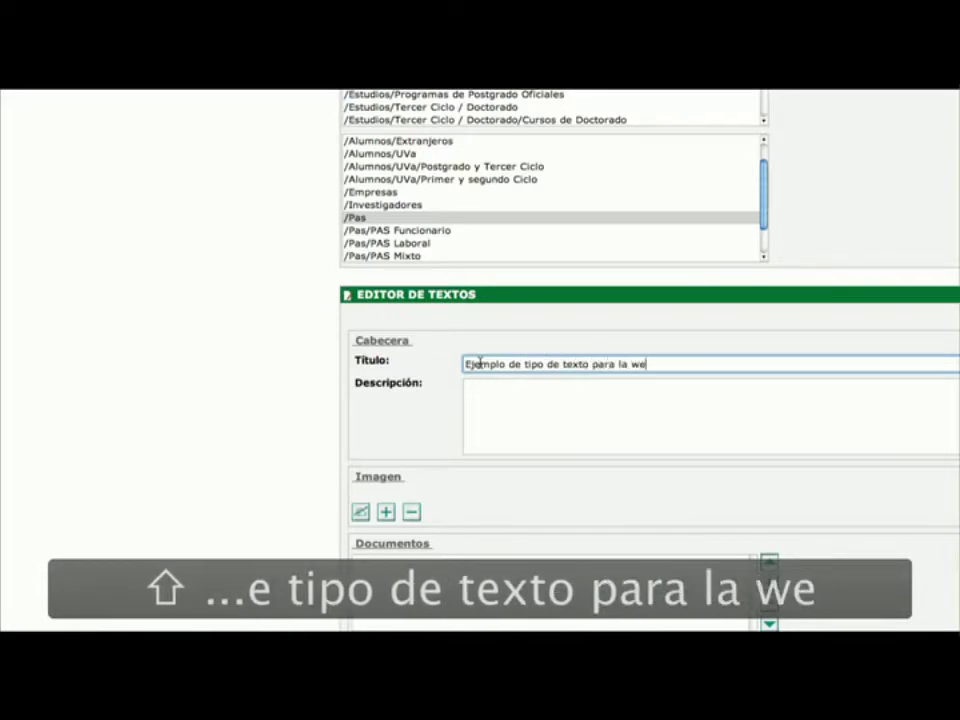
Enter the header description "En esta página vamos a crear un tipo de texto para aprender. El tipo de texto es necesario para meter un texto."
key("Tab")
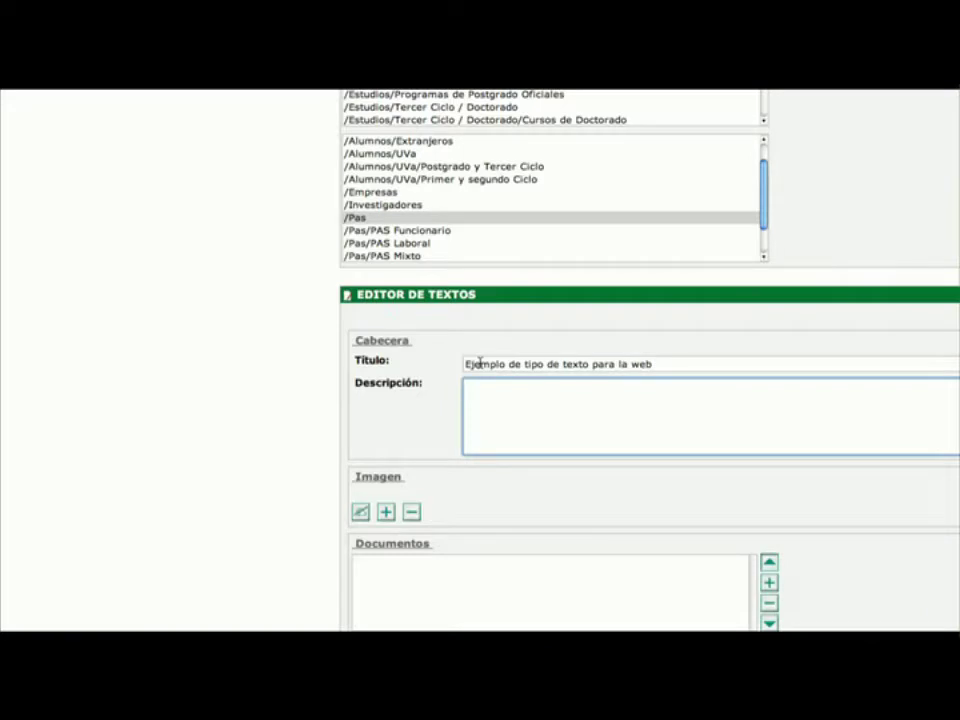
type("En esta p")
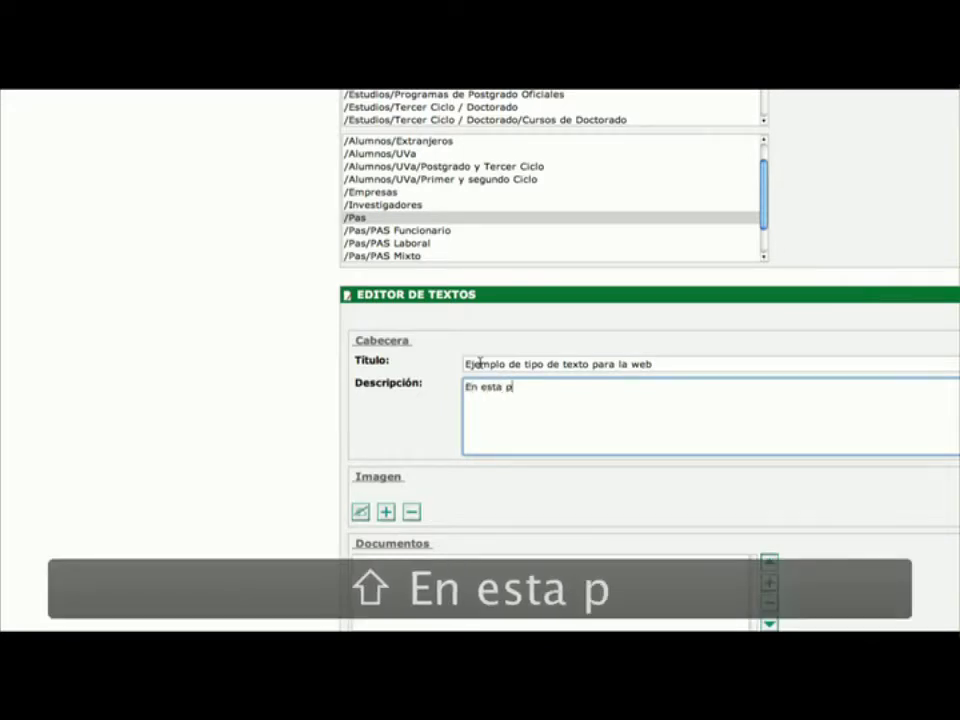
type("ágina vamos a c")
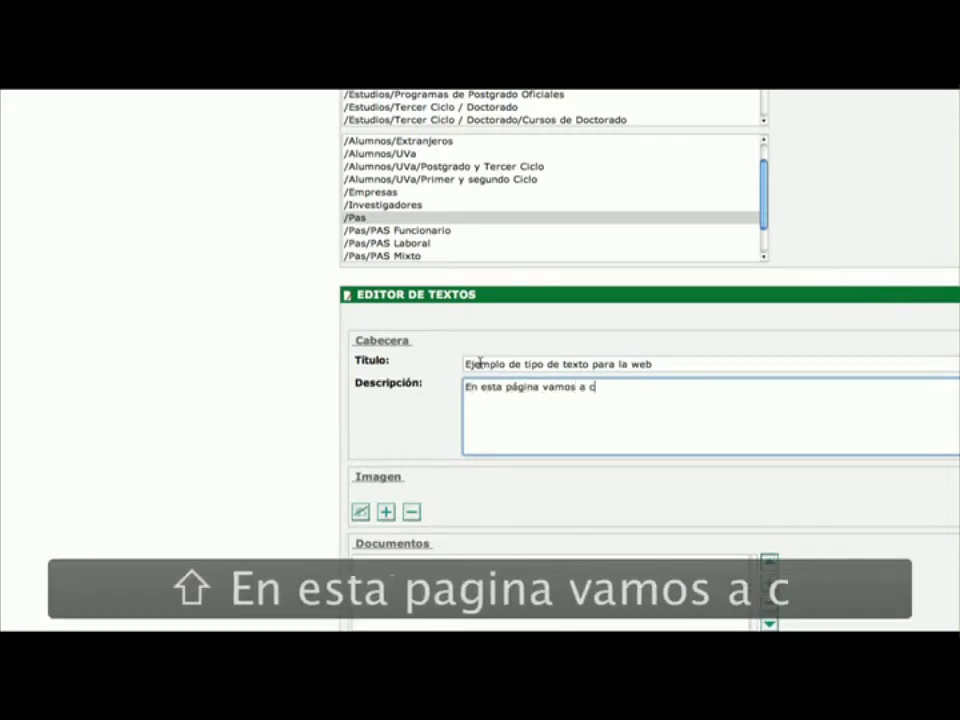
type("rear un tipo de texto para aprender.")
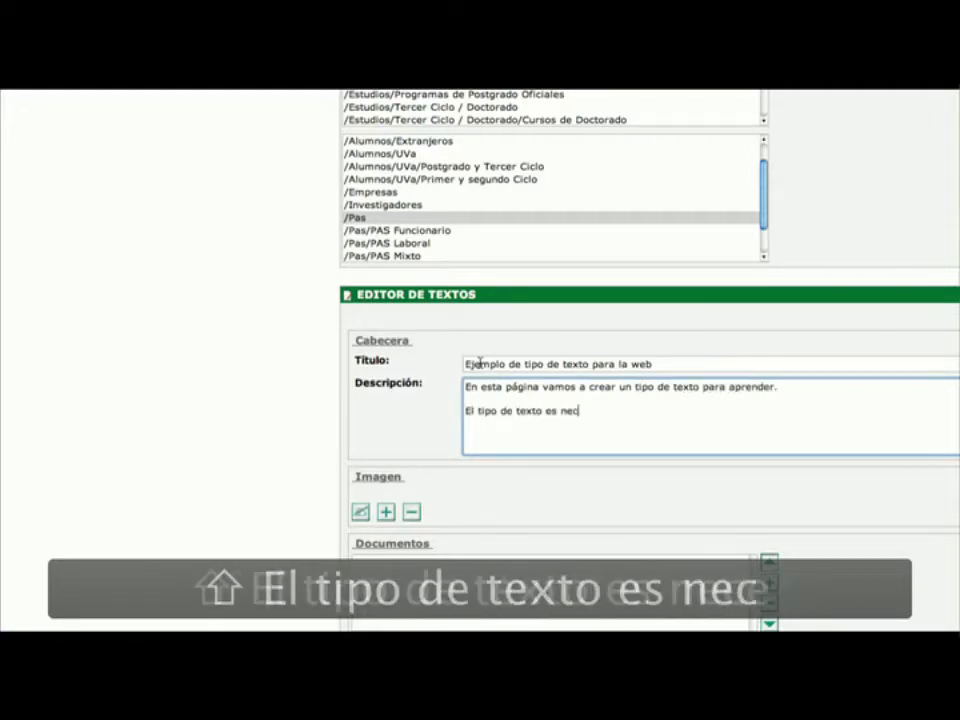
type("eter un texto")
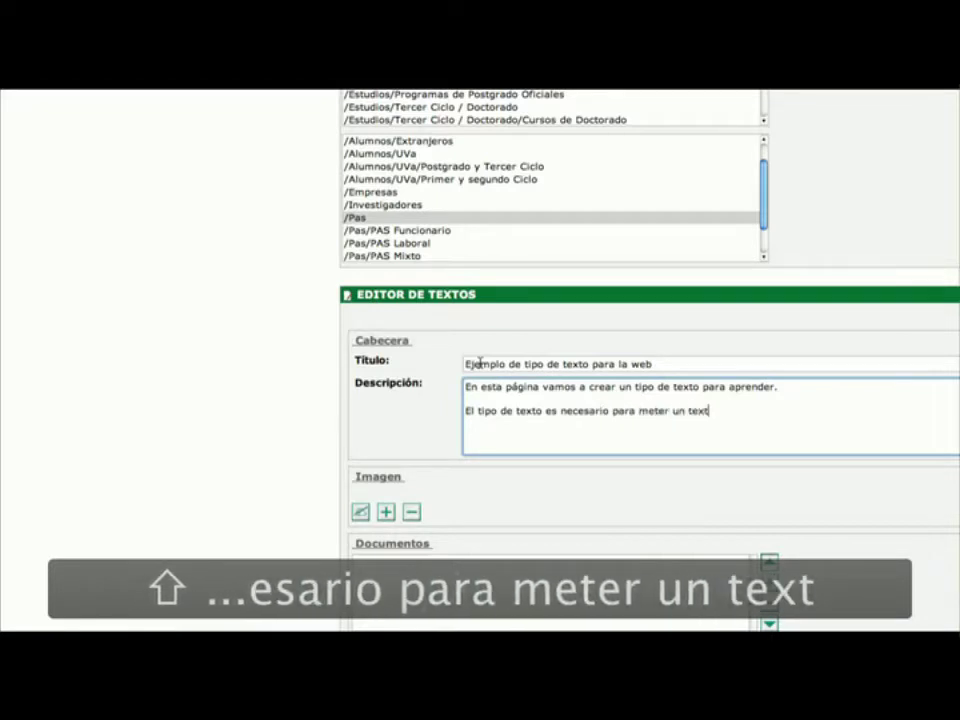
type(".")
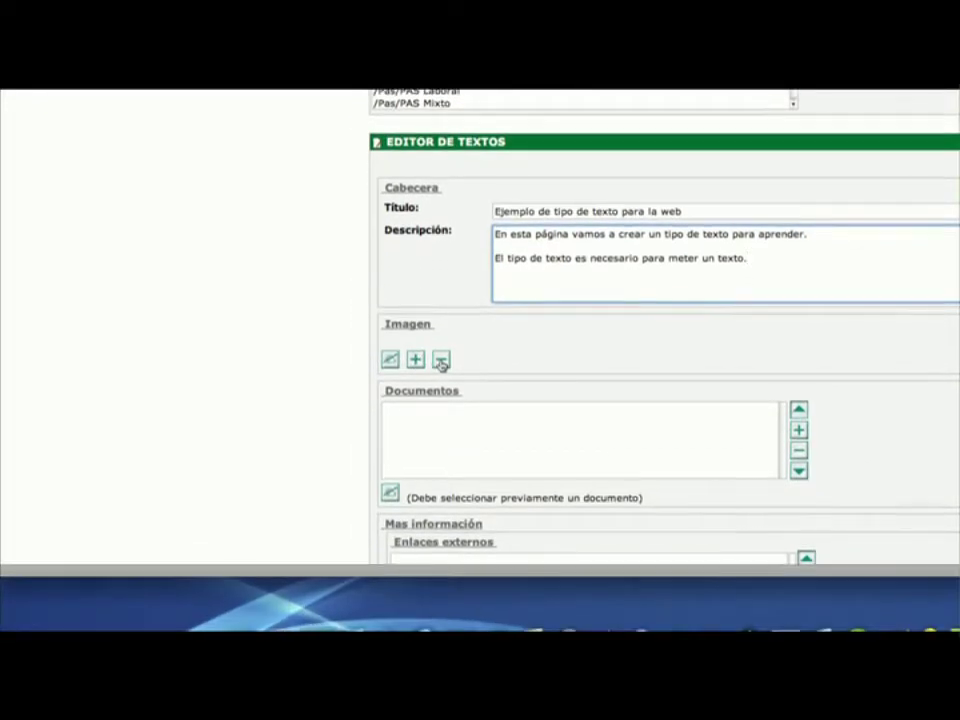
Start an image upload for the page, keeping its position as Izquierda and its link type as Externo
left_click(416, 359)
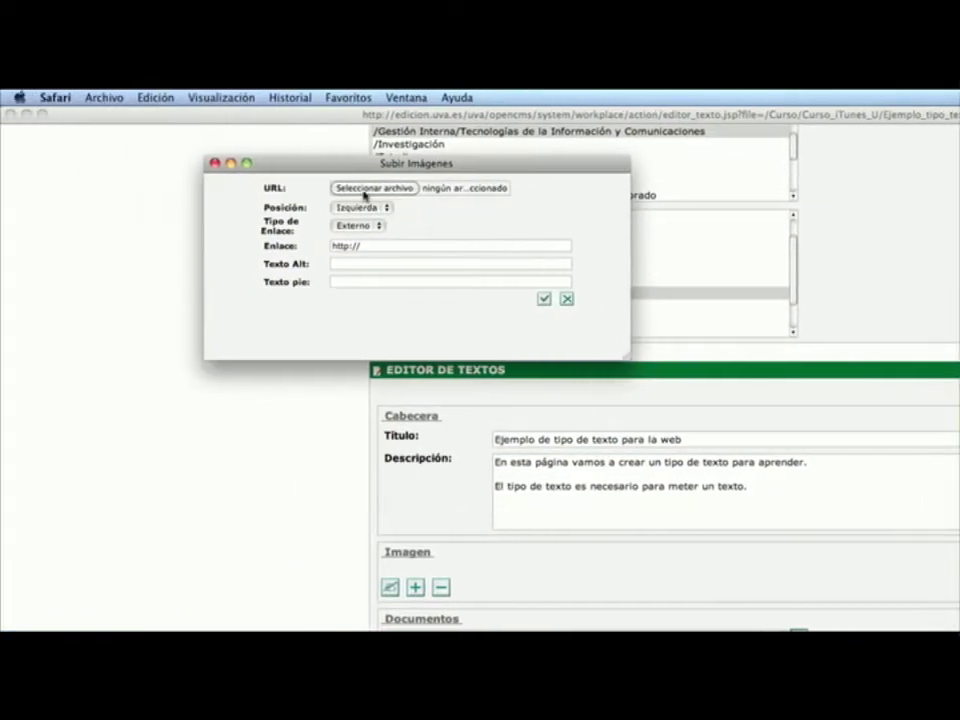
left_click(358, 207)
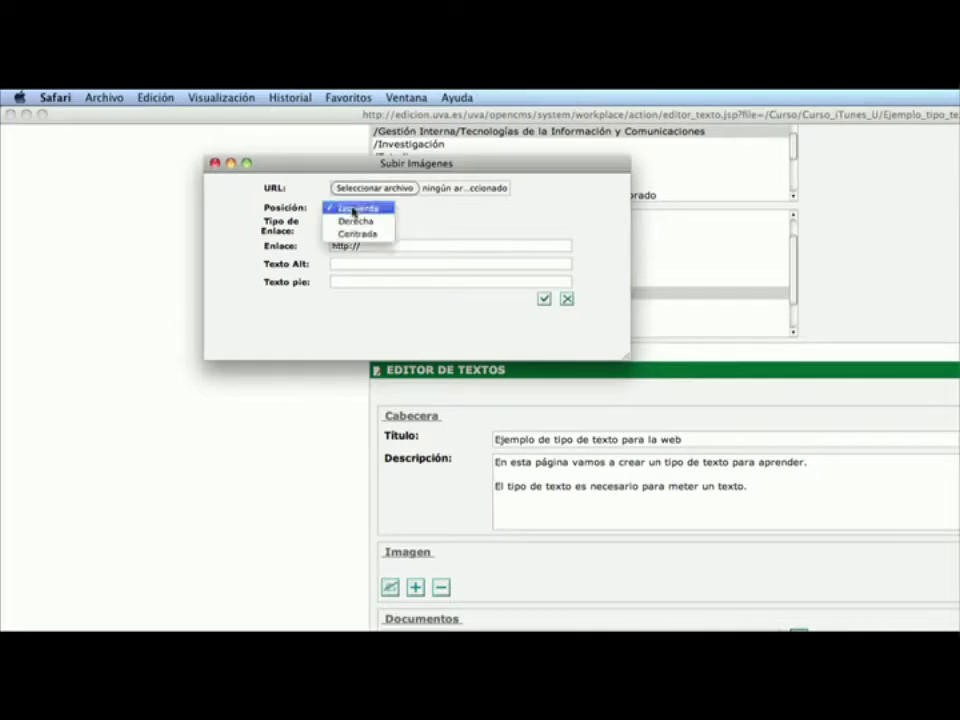
left_click(440, 220)
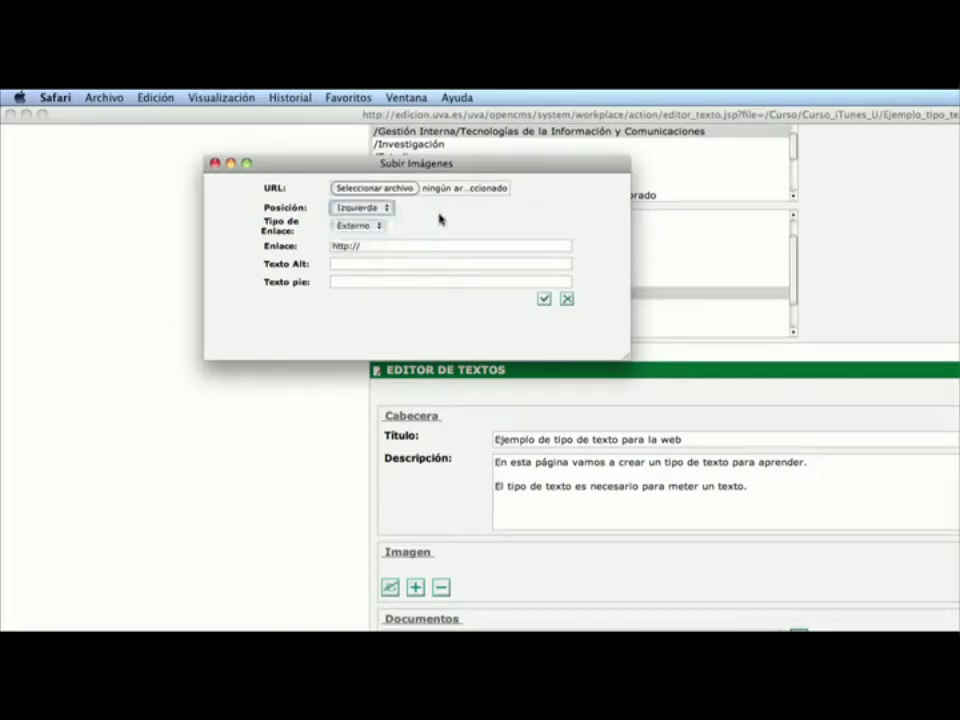
left_click(370, 227)
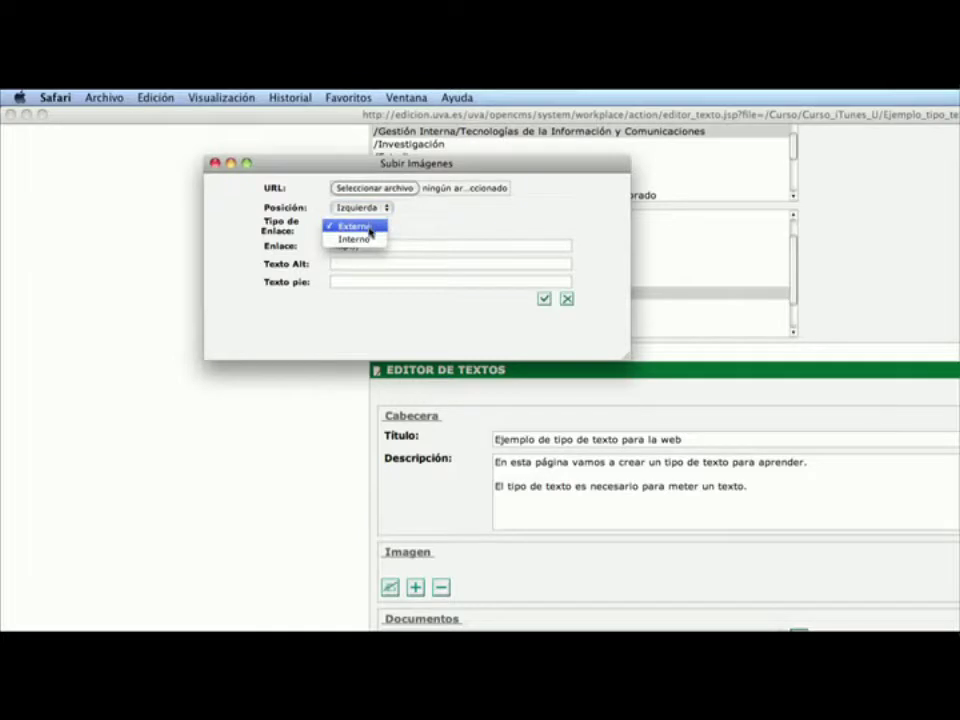
left_click(440, 218)
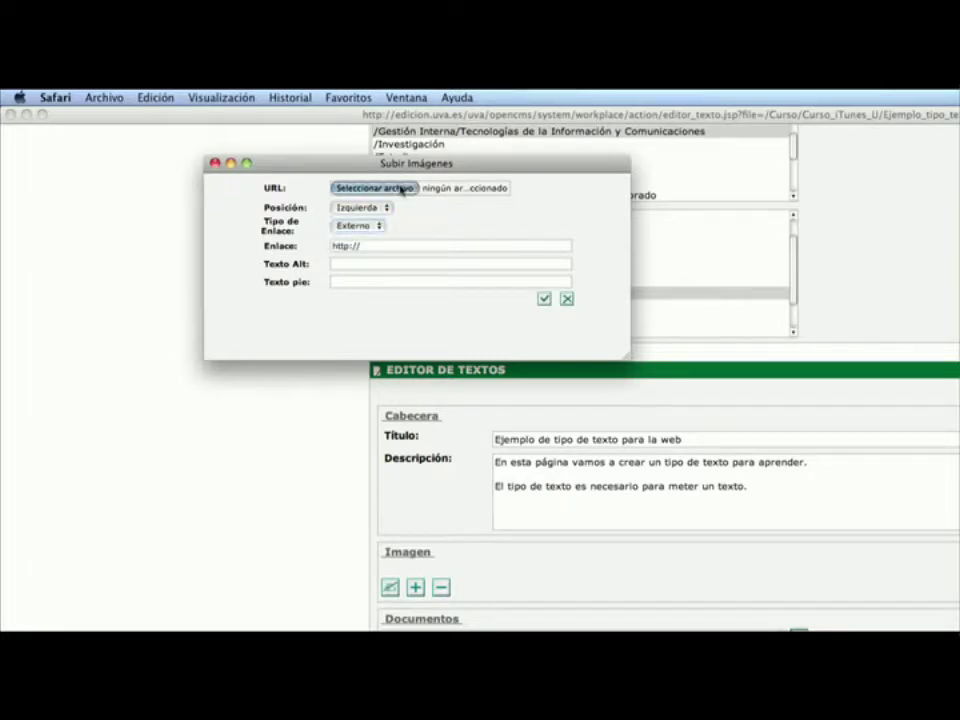
Choose tilt-graffiti-expo-09-1.jpg from the Imágenes folder as the image file for the upload
left_click(374, 189)
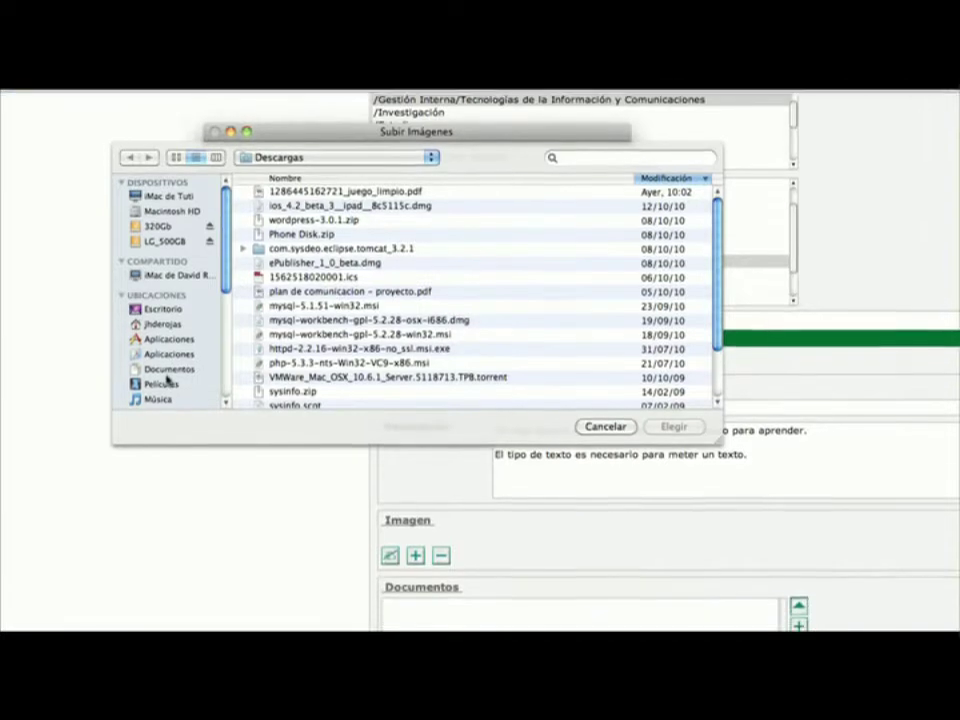
scroll(165, 424, "down", 3)
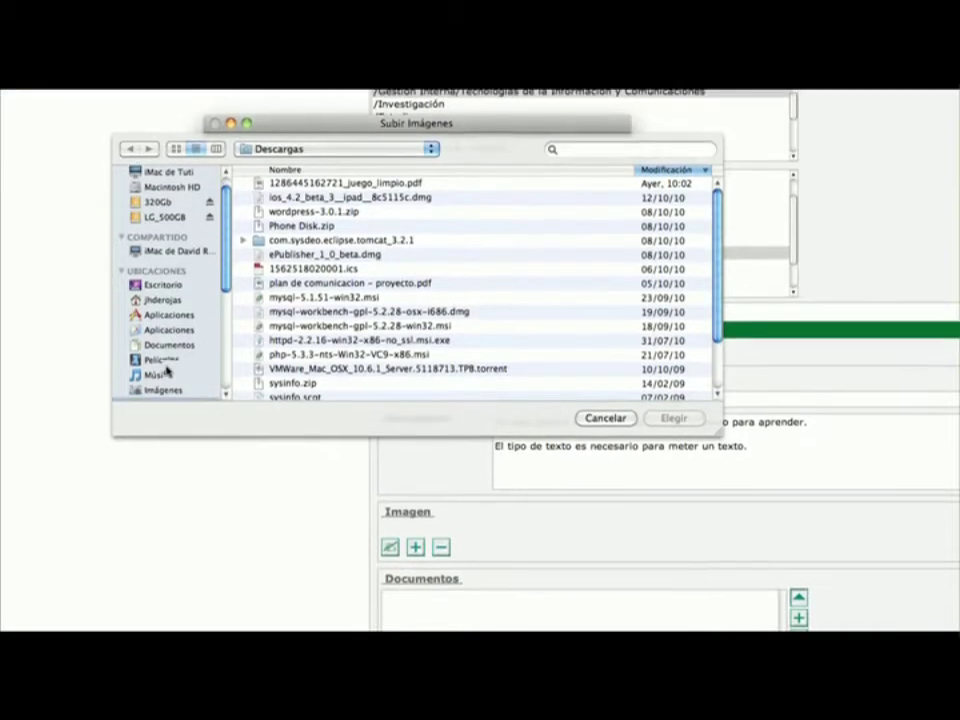
scroll(166, 369, "down", 2)
left_click(165, 365)
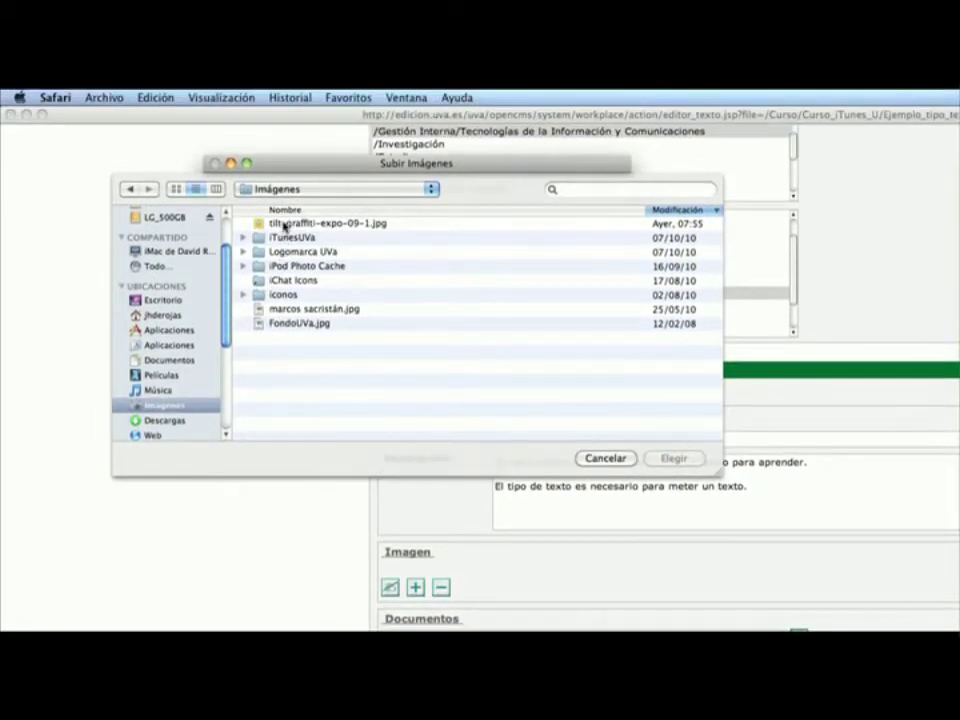
left_click(285, 225)
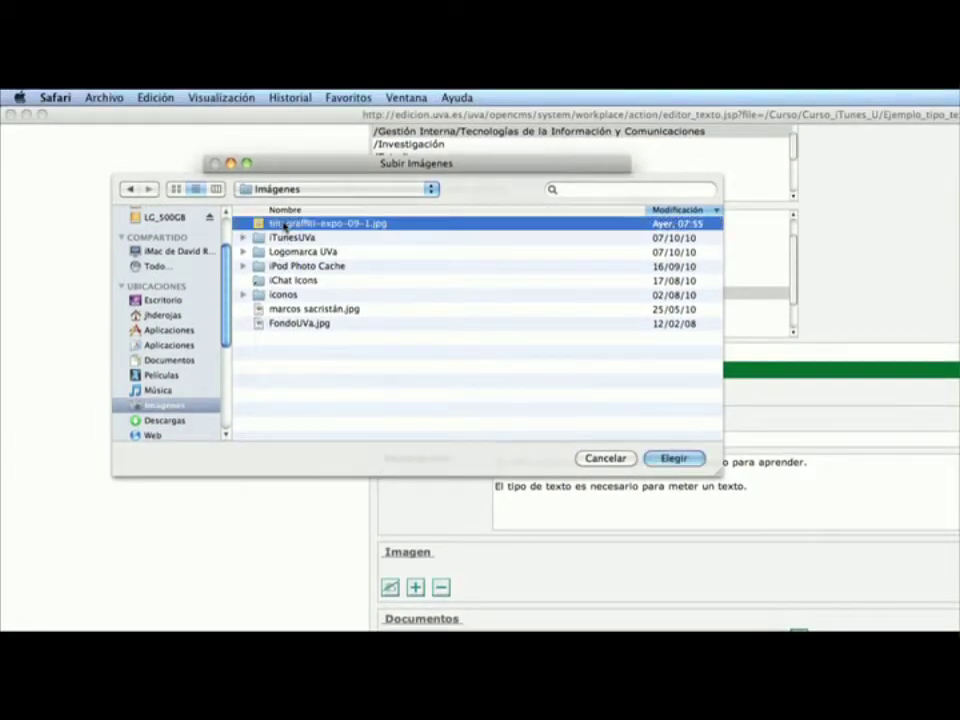
left_click(673, 457)
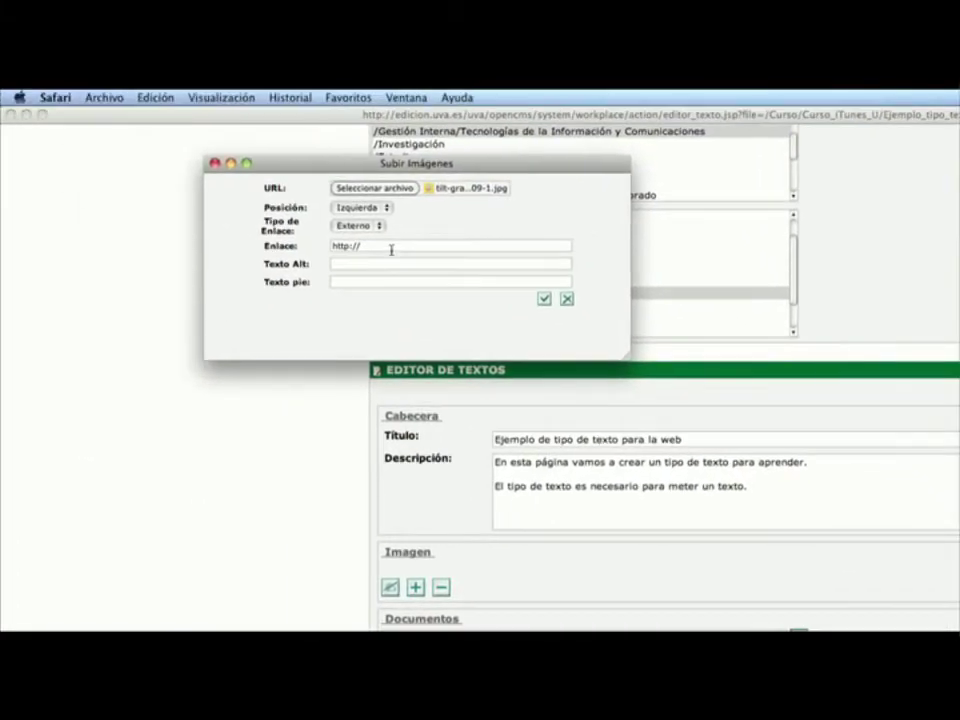
left_click(284, 205)
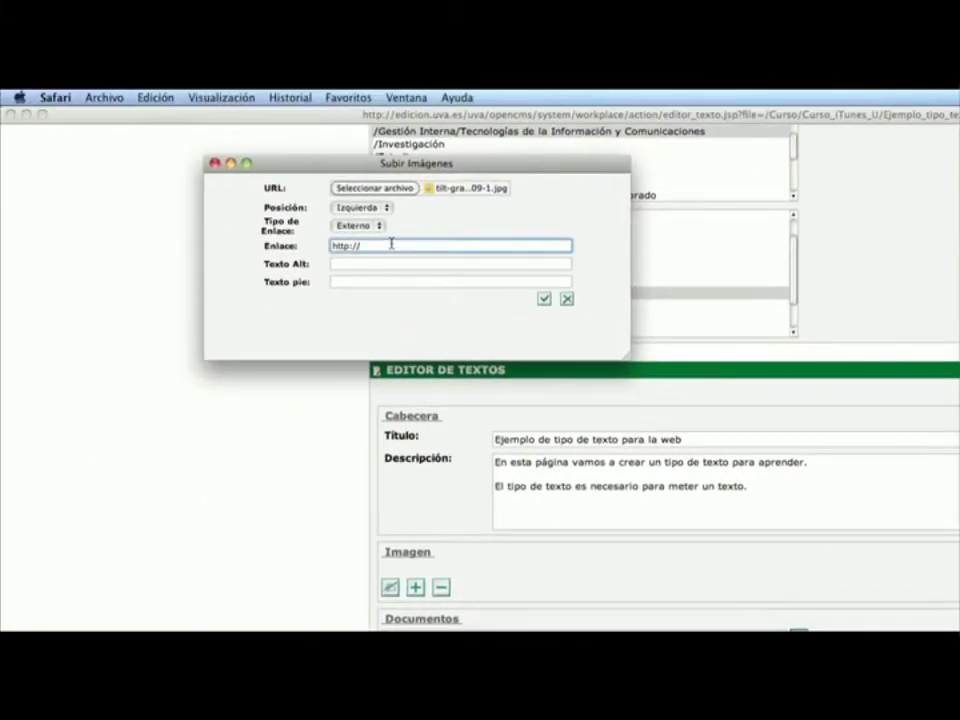
type("www")
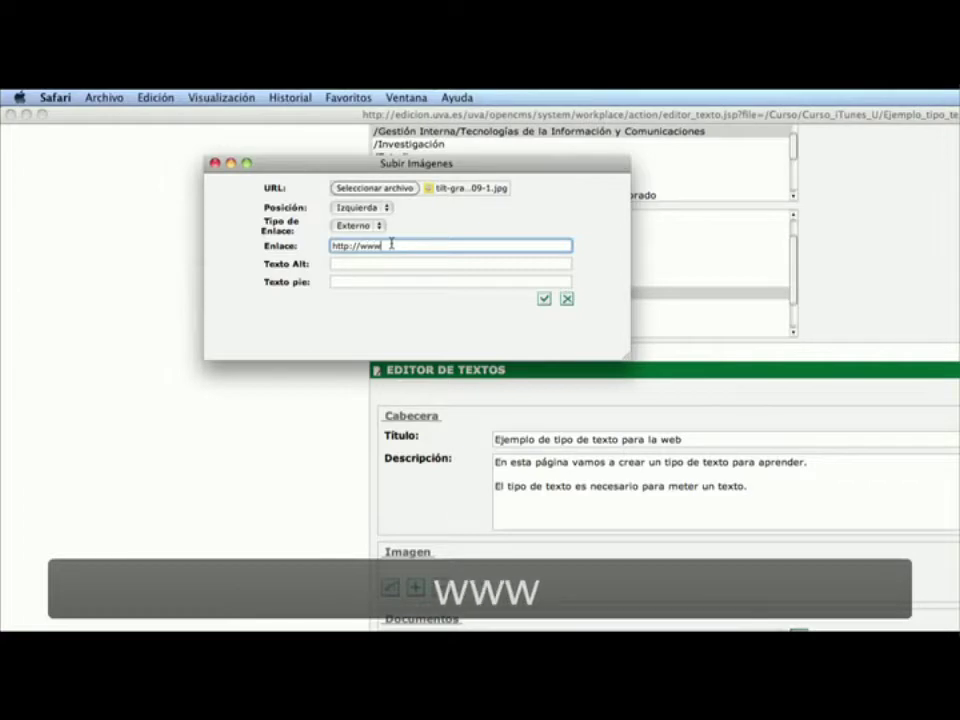
type(".uva.es")
key("Tab")
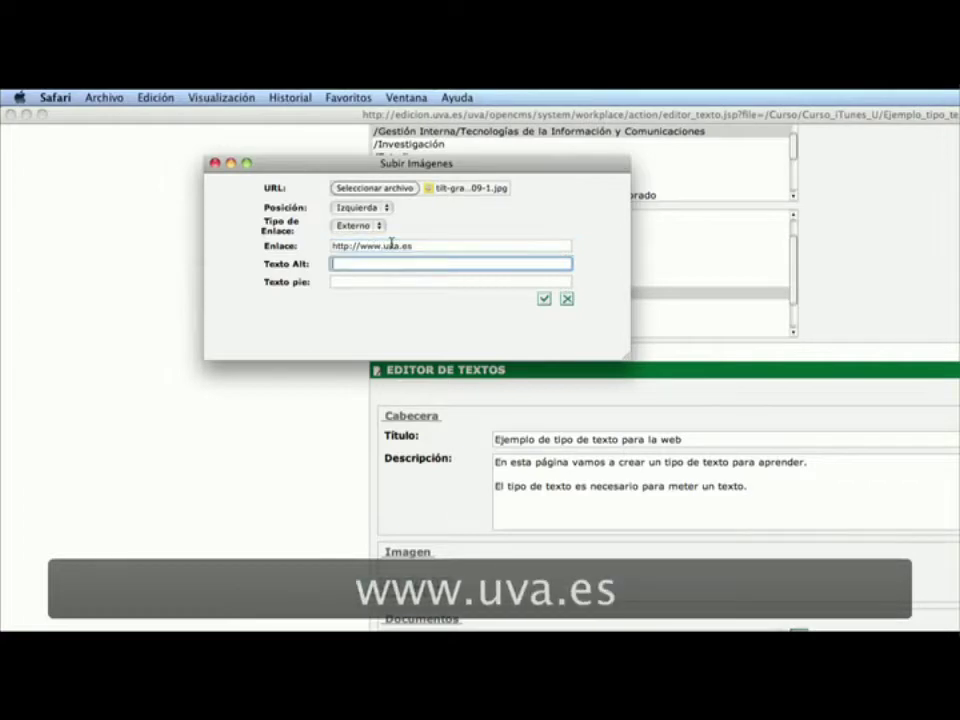
Upload the image with the alt text "Ejemplo de imagen" and the caption "Nota al pie de la imagen"
key("shift")
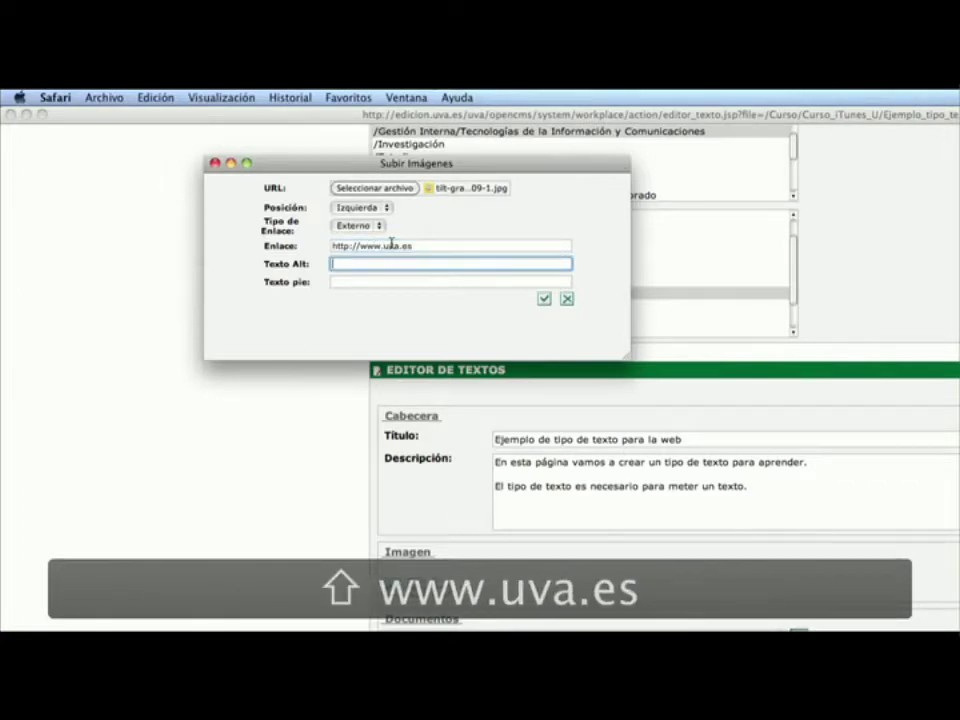
type("Ejemplo de ima")
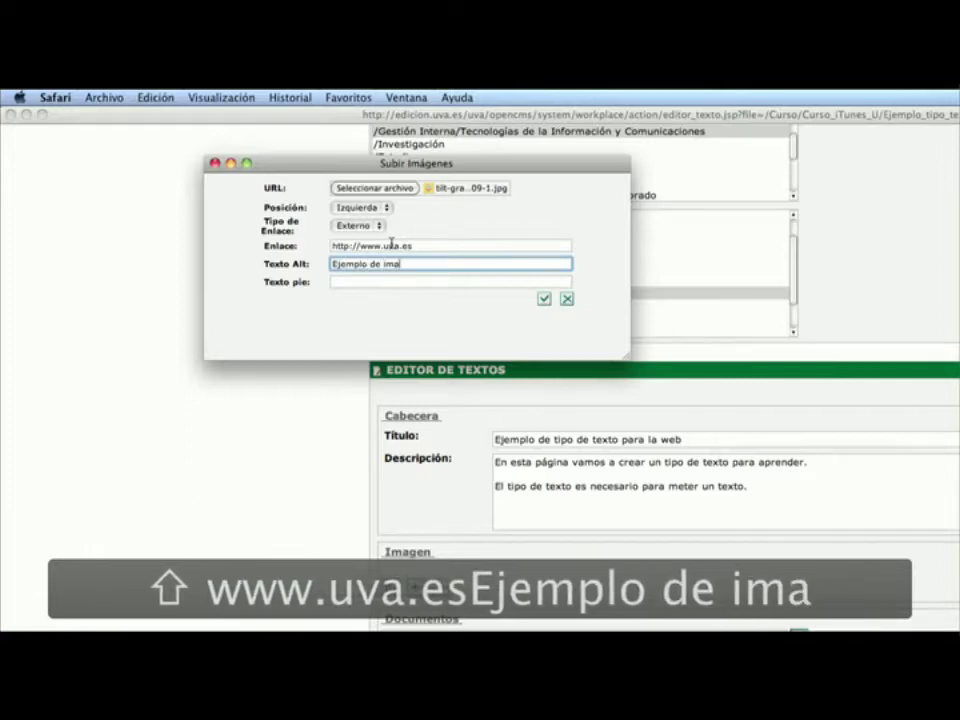
type("gen")
key("Tab")
type("Nota a")
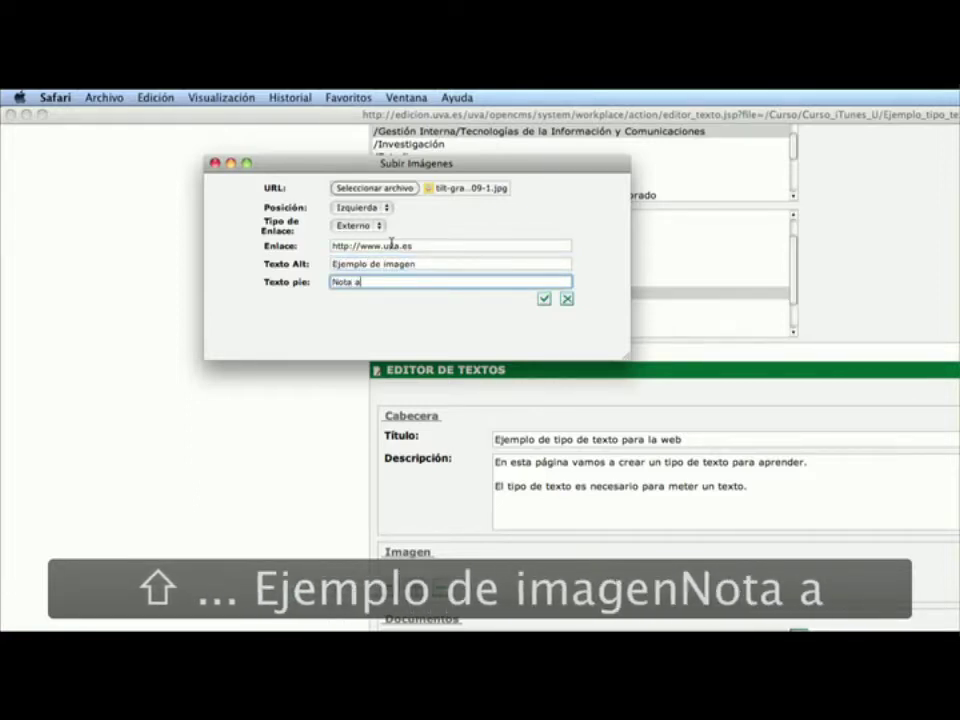
type("l pie de la image")
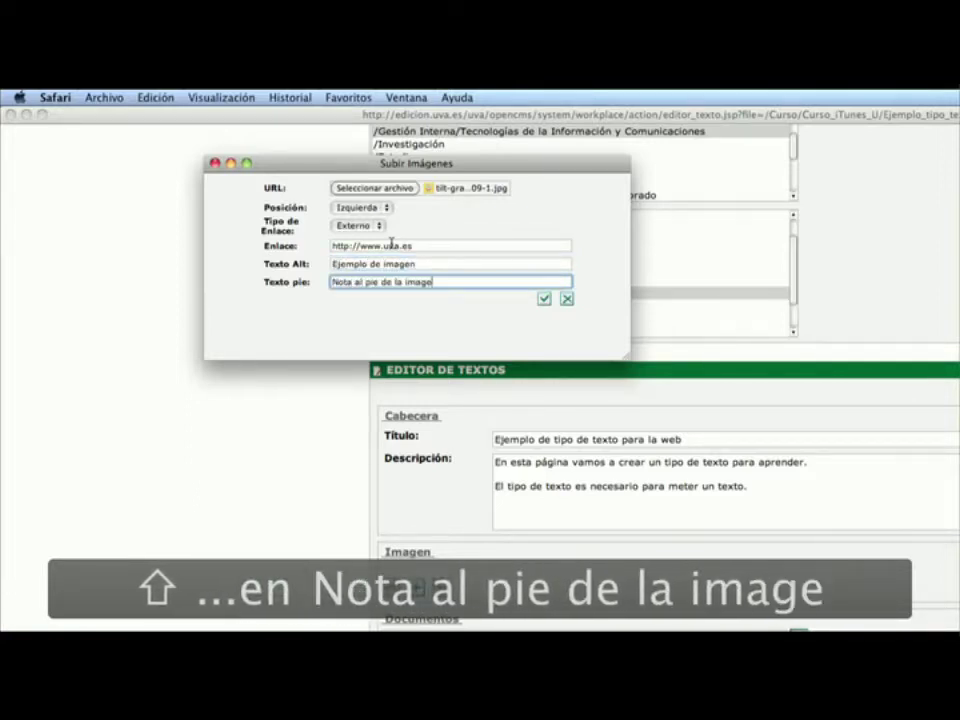
type("n")
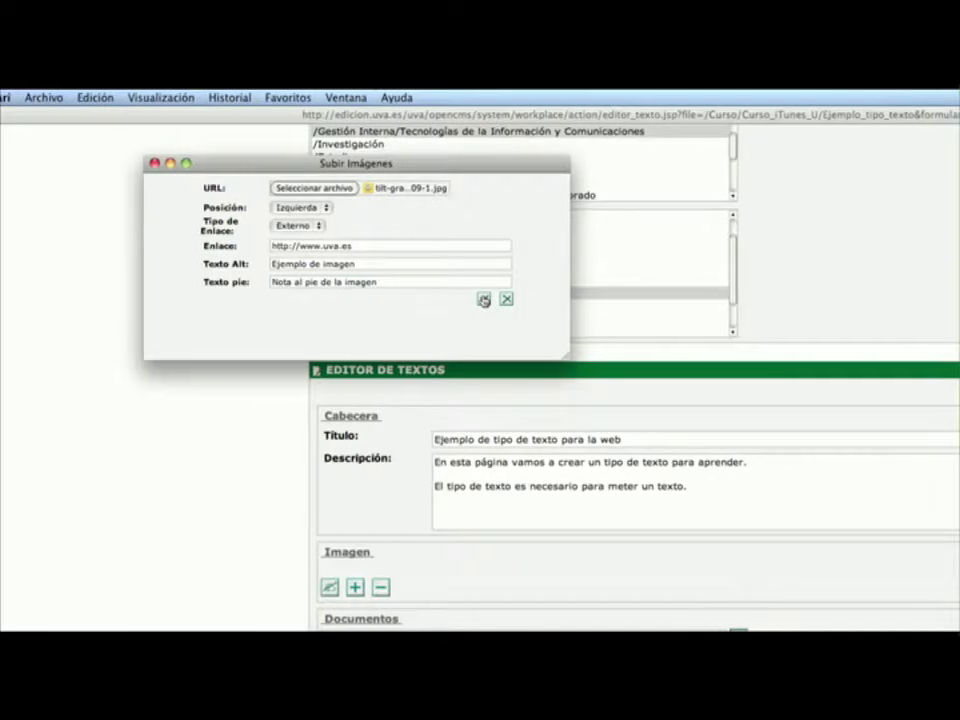
left_click(483, 299)
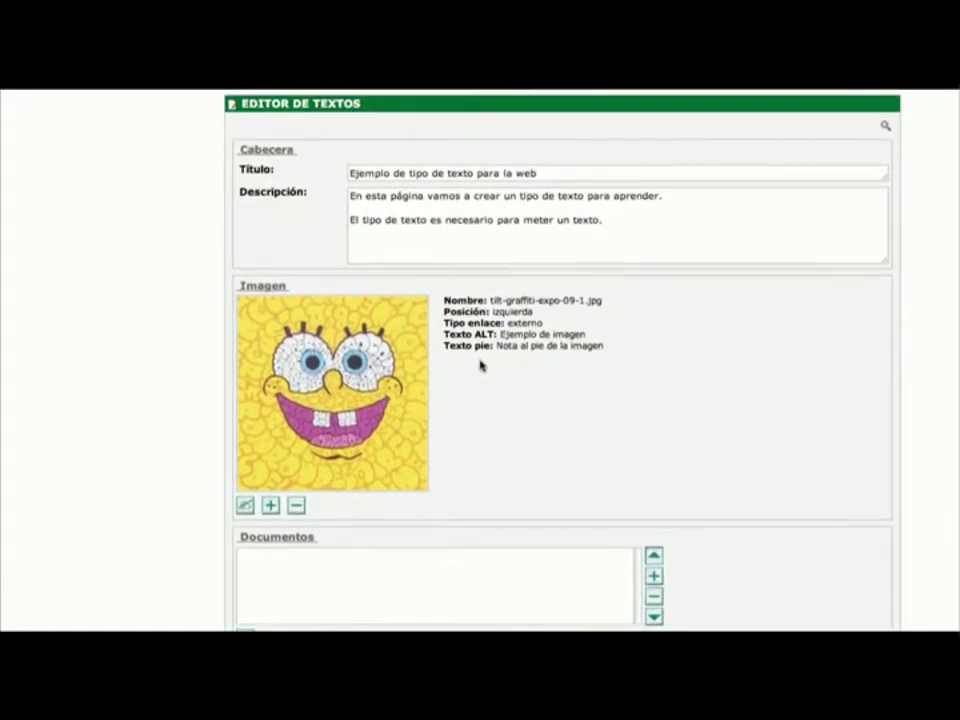
Review the uploaded image's editable properties and close them without making changes
scroll(480, 365, "down", 3)
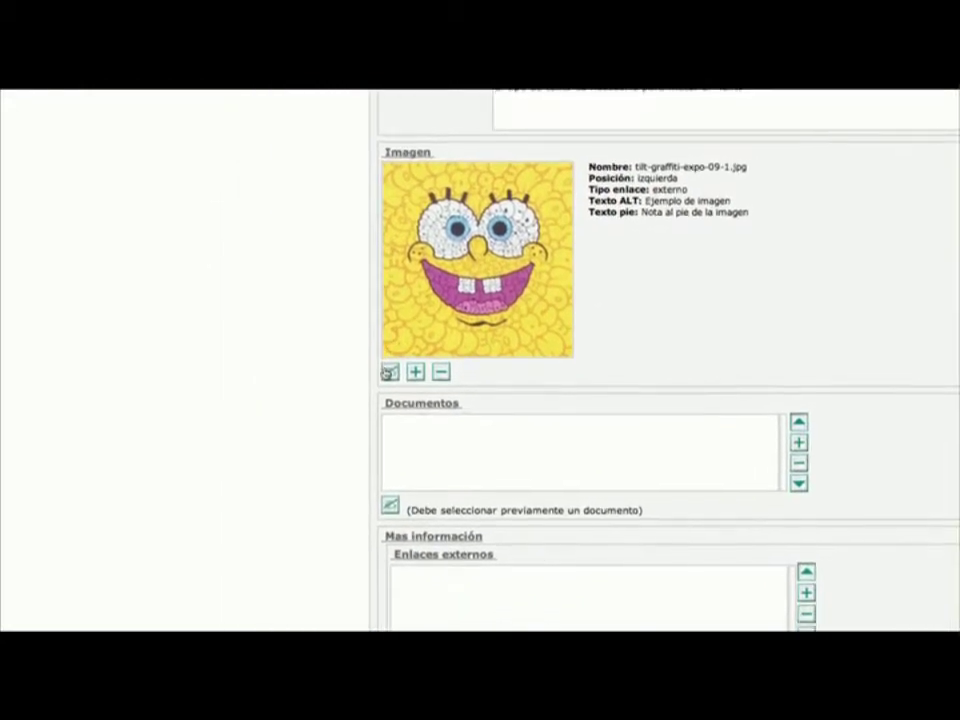
left_click(245, 365)
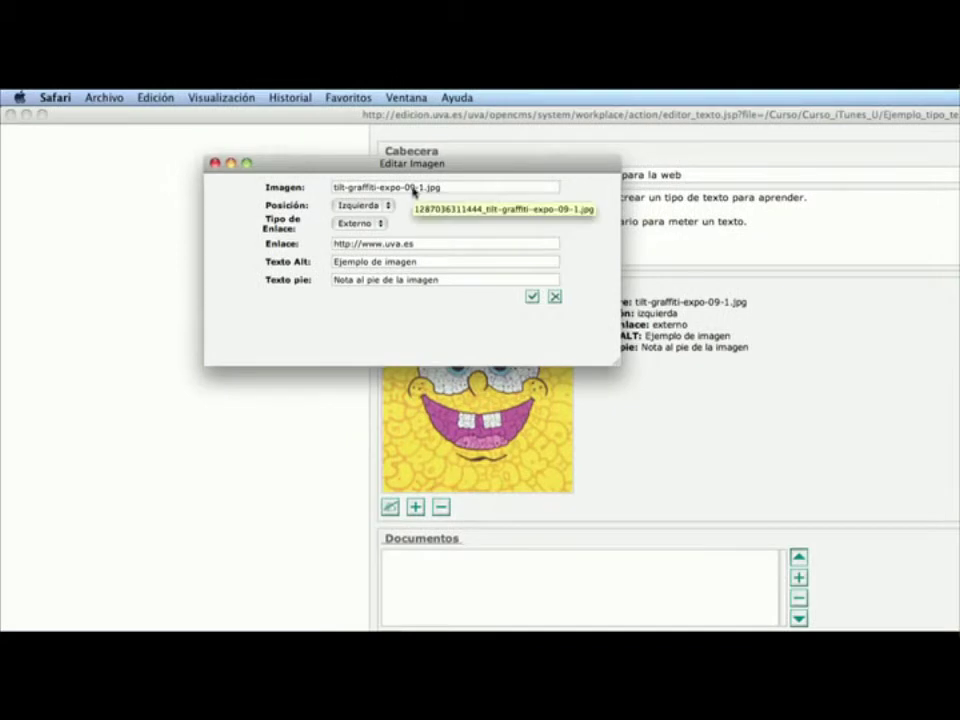
left_click(215, 163)
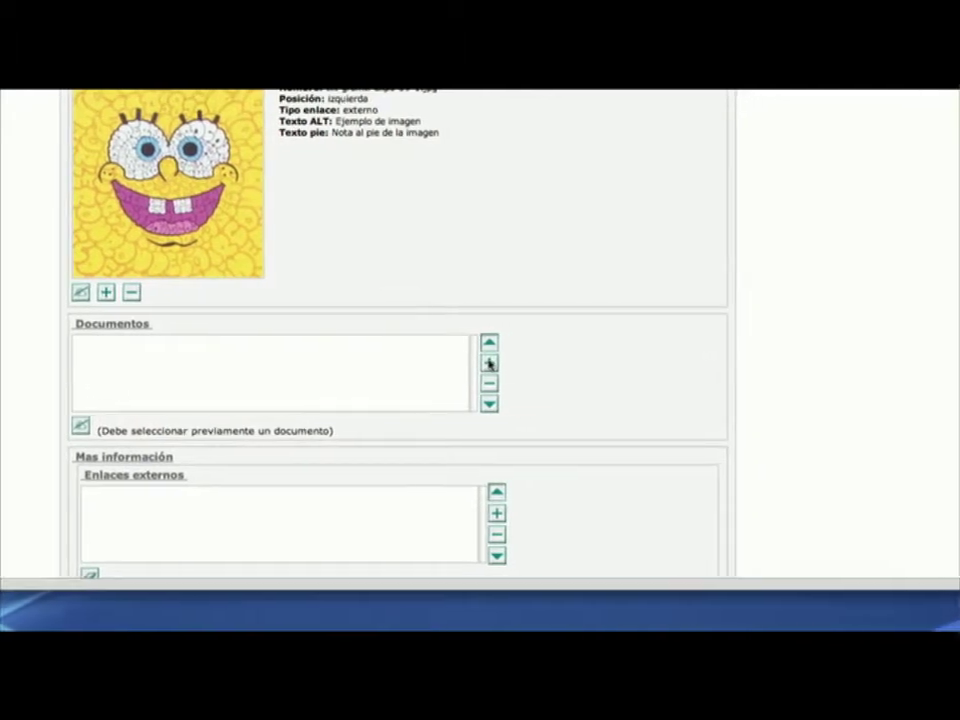
Start a document upload for the page and name the document "Documento de ejemplo (PDF)"
left_click(500, 364)
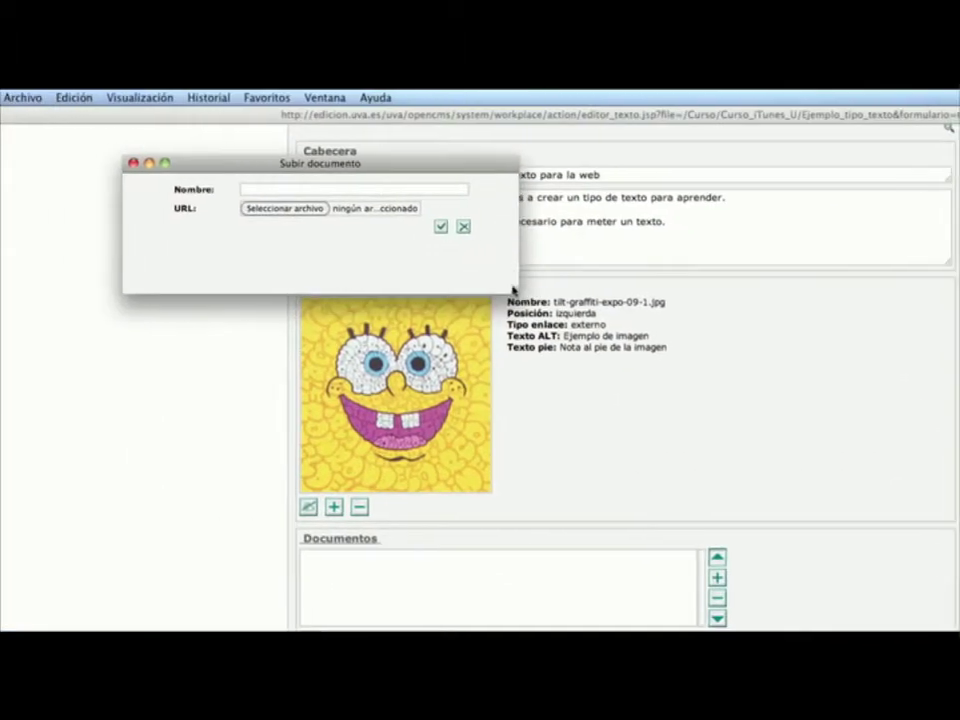
left_click(389, 189)
type("Cocu")
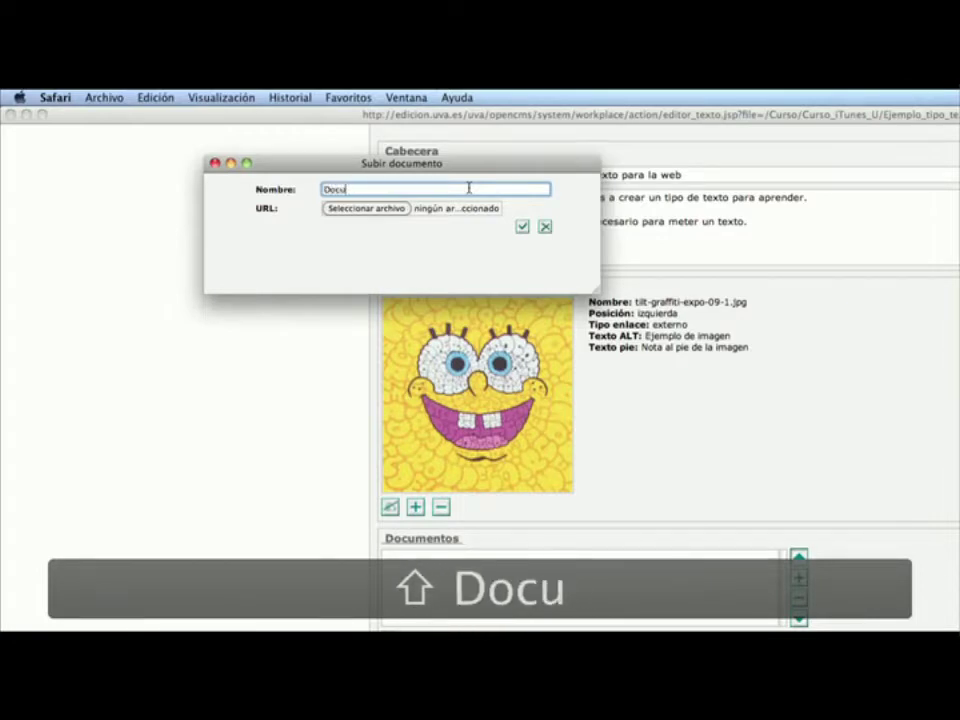
type("mento de ejemplo (P")
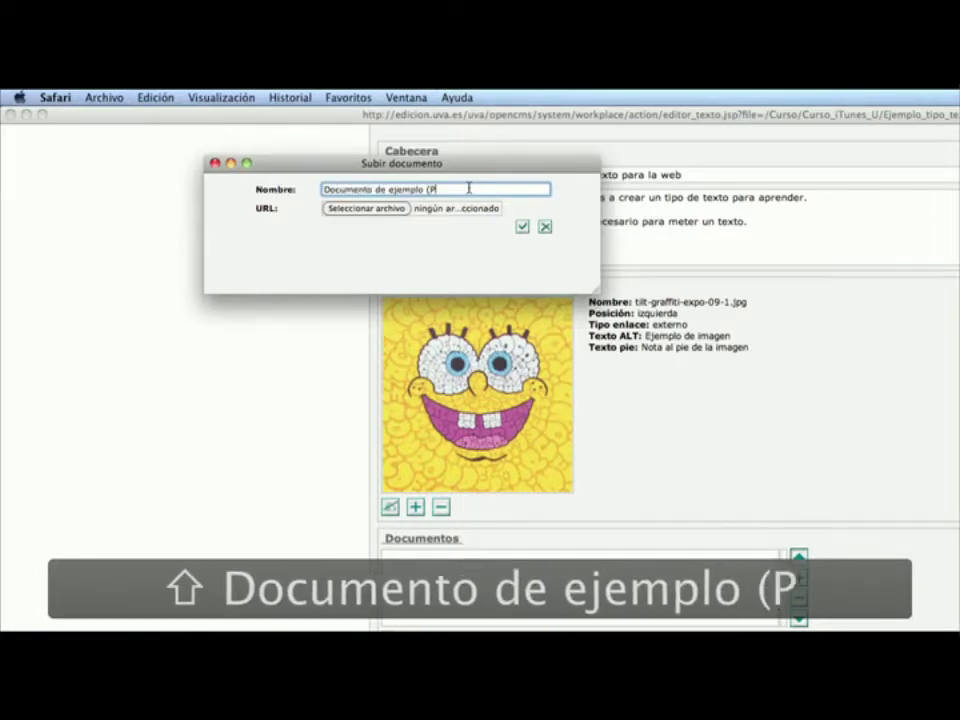
type("DF)")
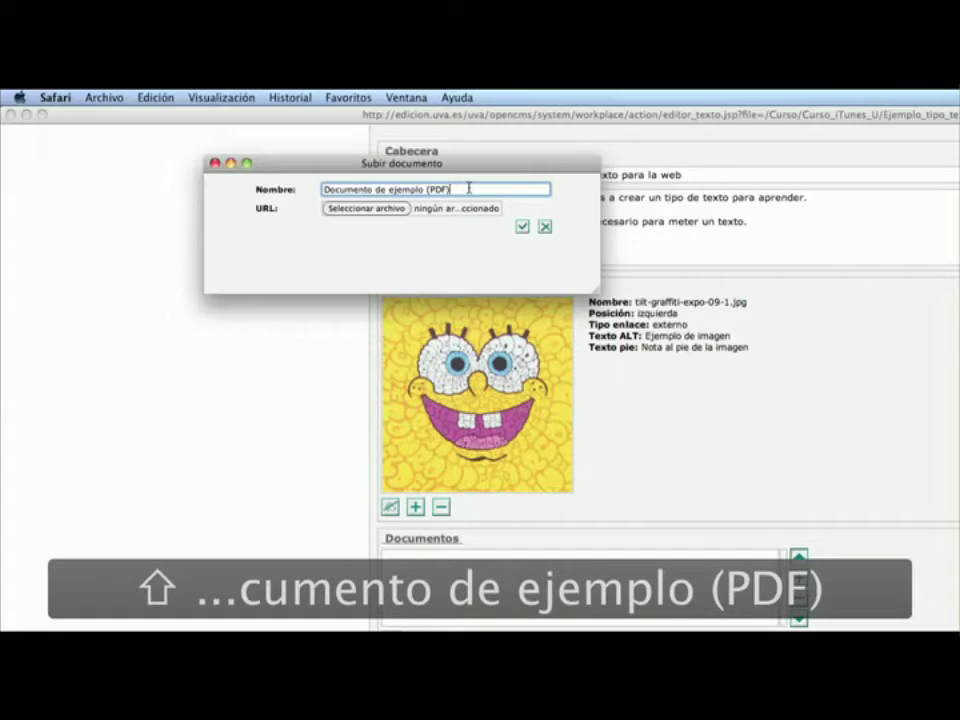
Choose cambia_clave.pdf from the old folder on the Escritorio as the file for the document and upload it
left_click(392, 208)
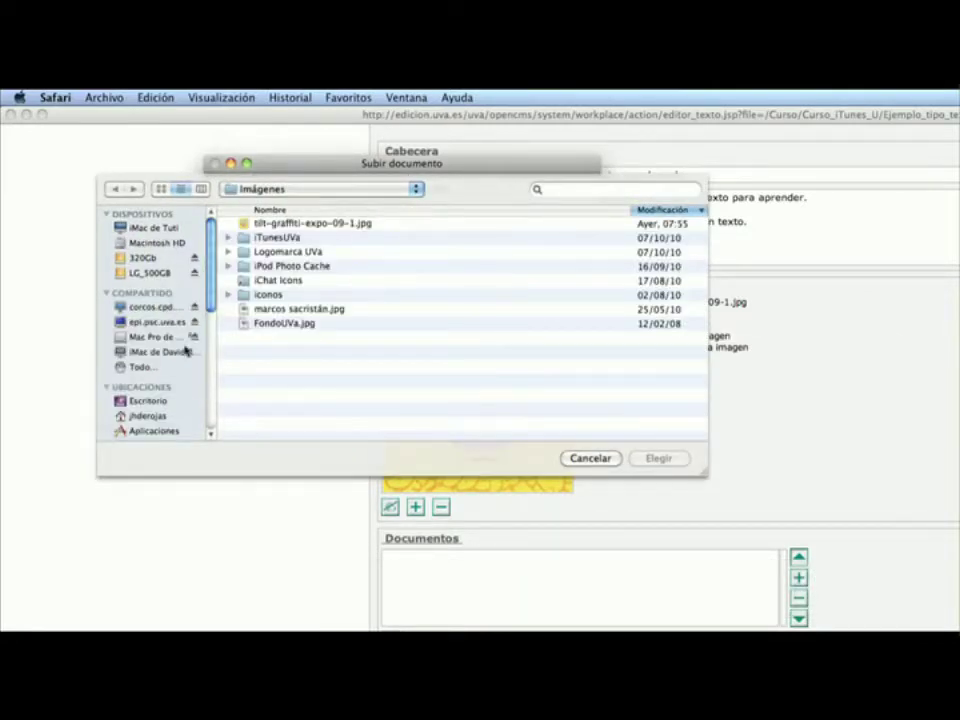
left_click(150, 401)
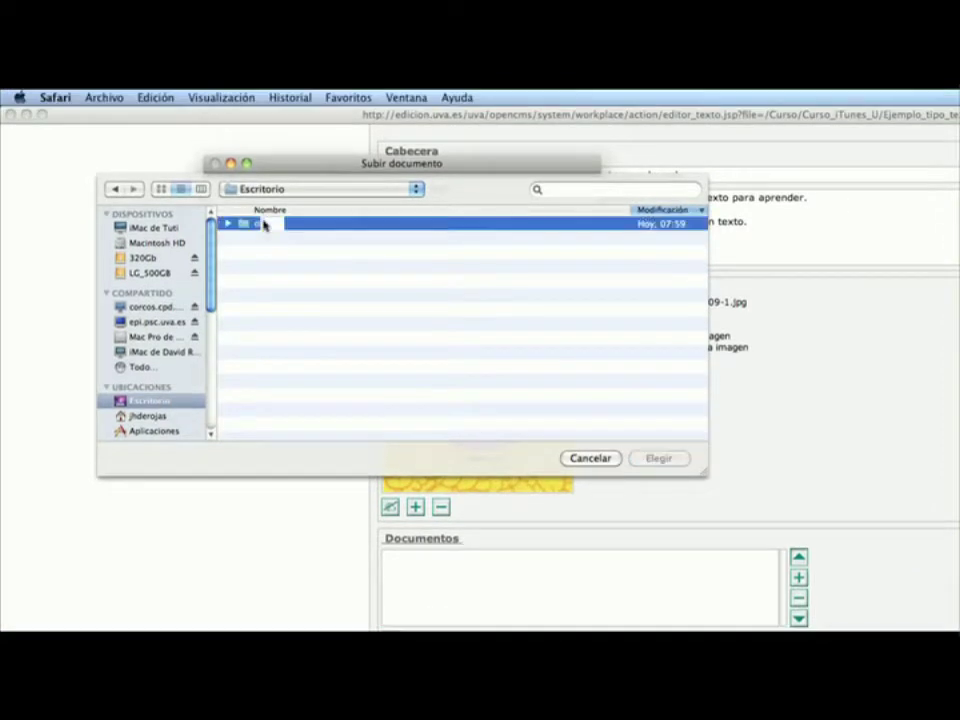
double_click(265, 225)
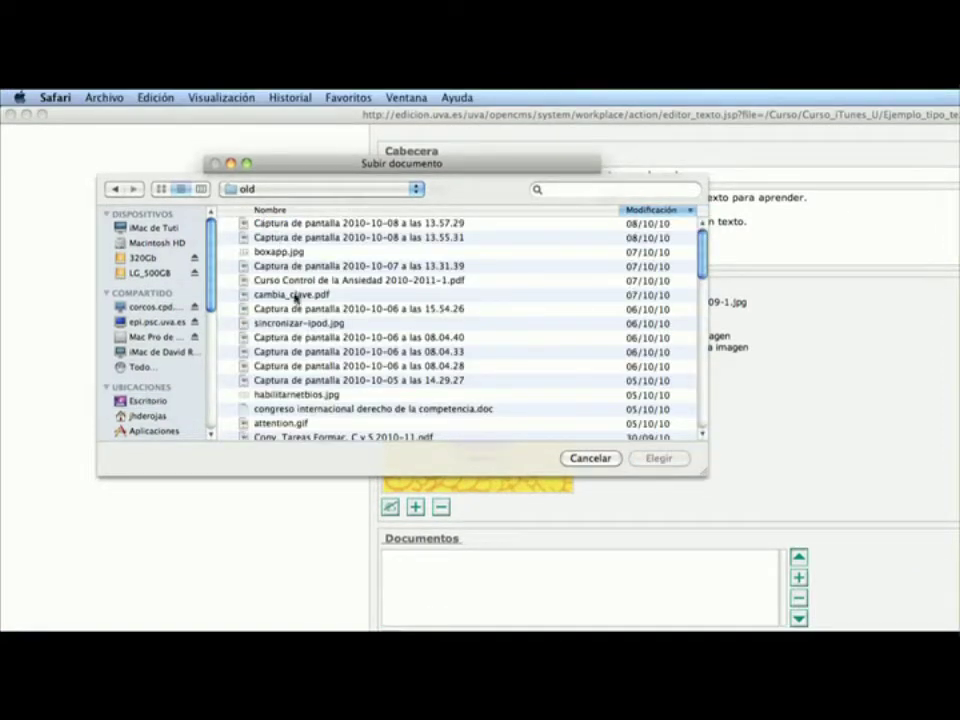
left_click(296, 296)
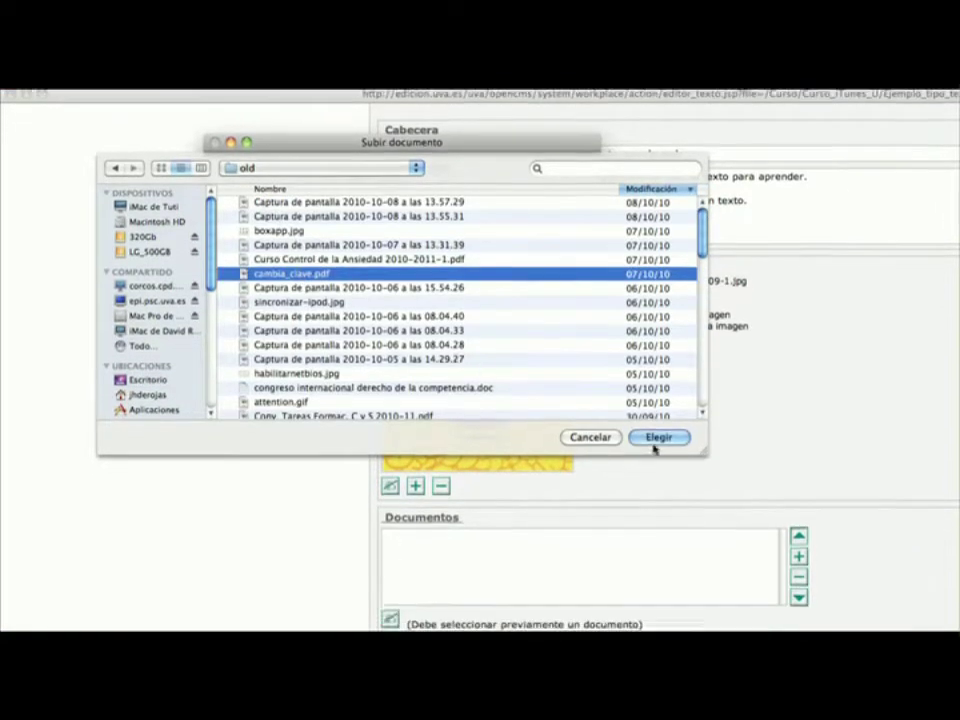
left_click(659, 458)
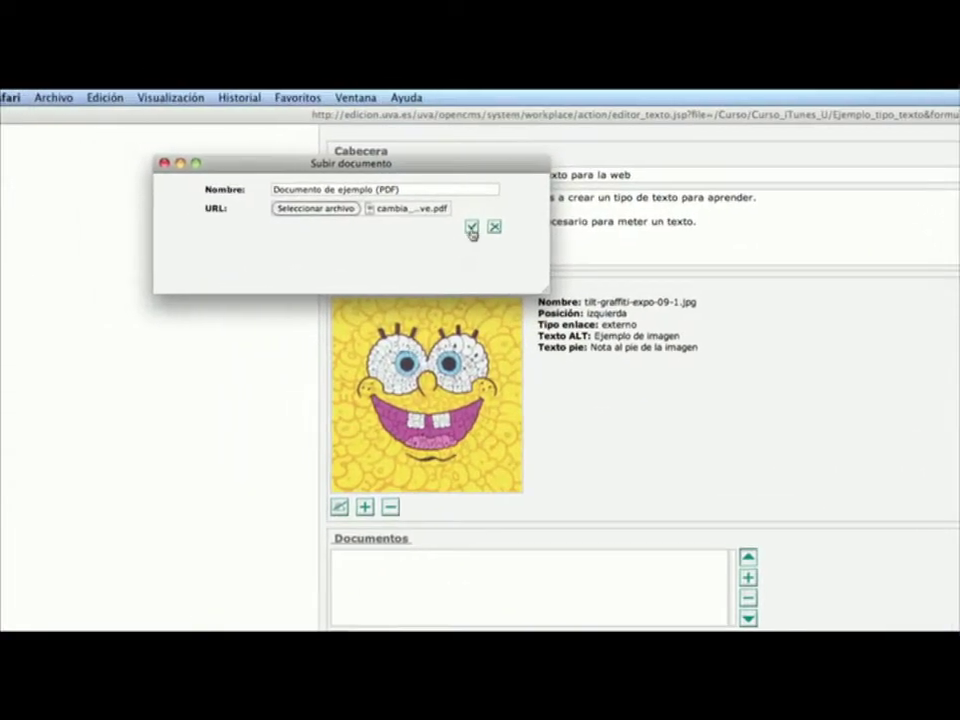
left_click(455, 227)
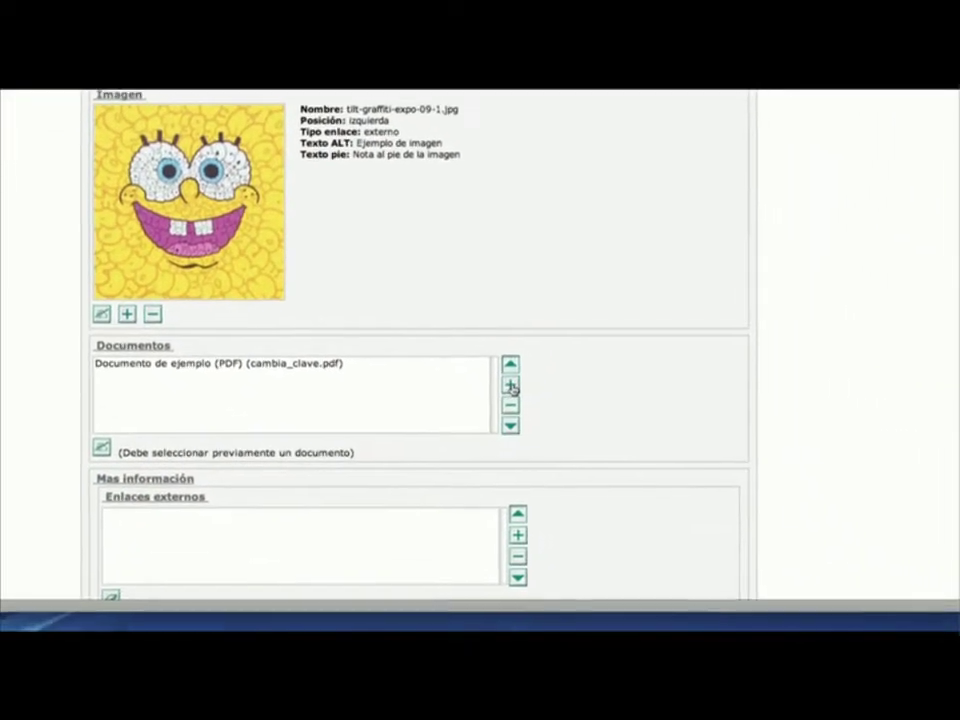
Upload a second document named "Documento de ejemplo 2 (PDF)" using the file Conv. Tareas Formac. C y S 2010-11.pdf
left_click(511, 387)
type("Documento de ejemplo 2 (PDF")
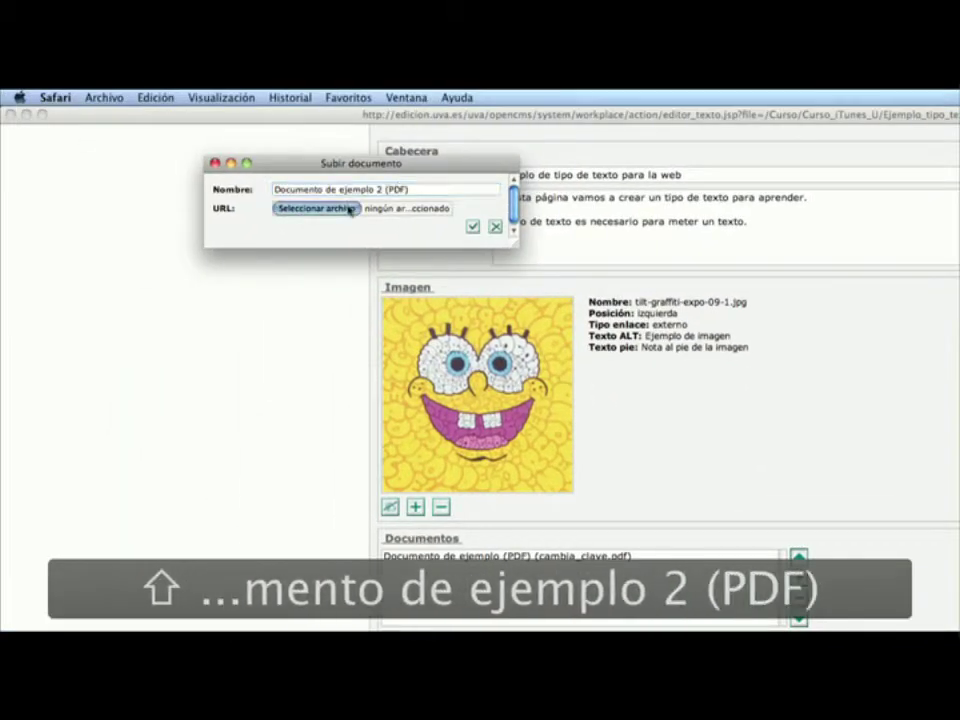
left_click(349, 211)
left_click(300, 431)
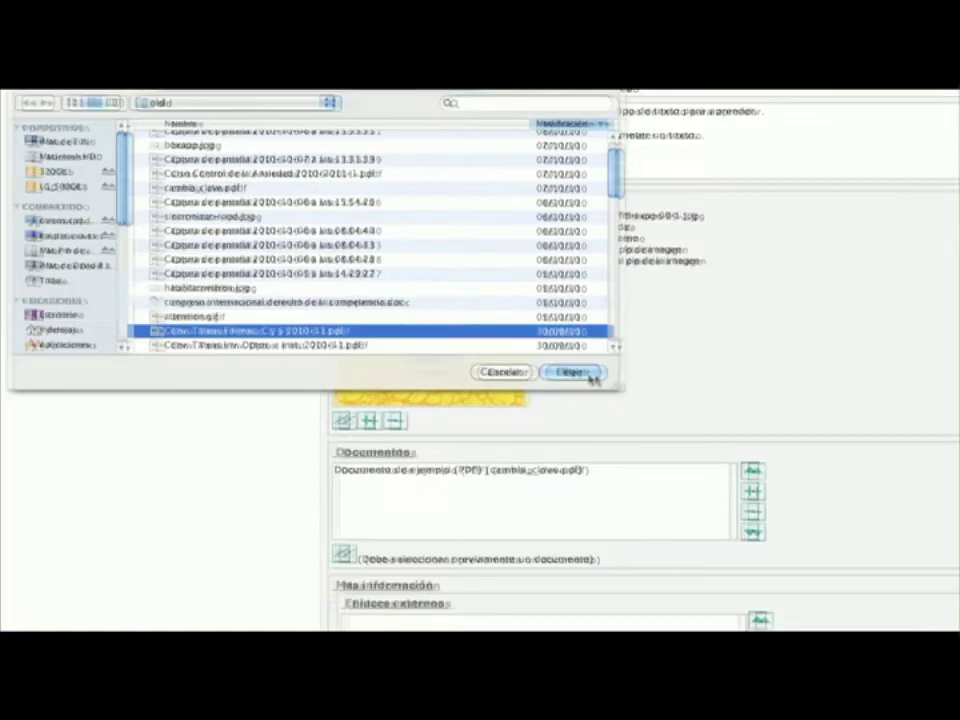
left_click(617, 456)
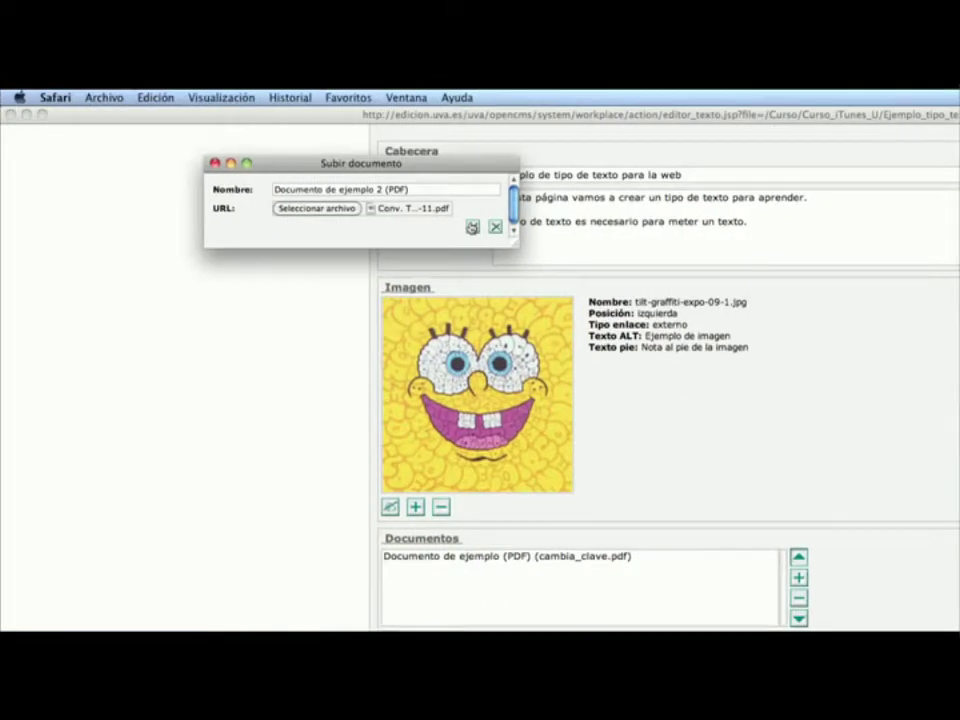
left_click(472, 227)
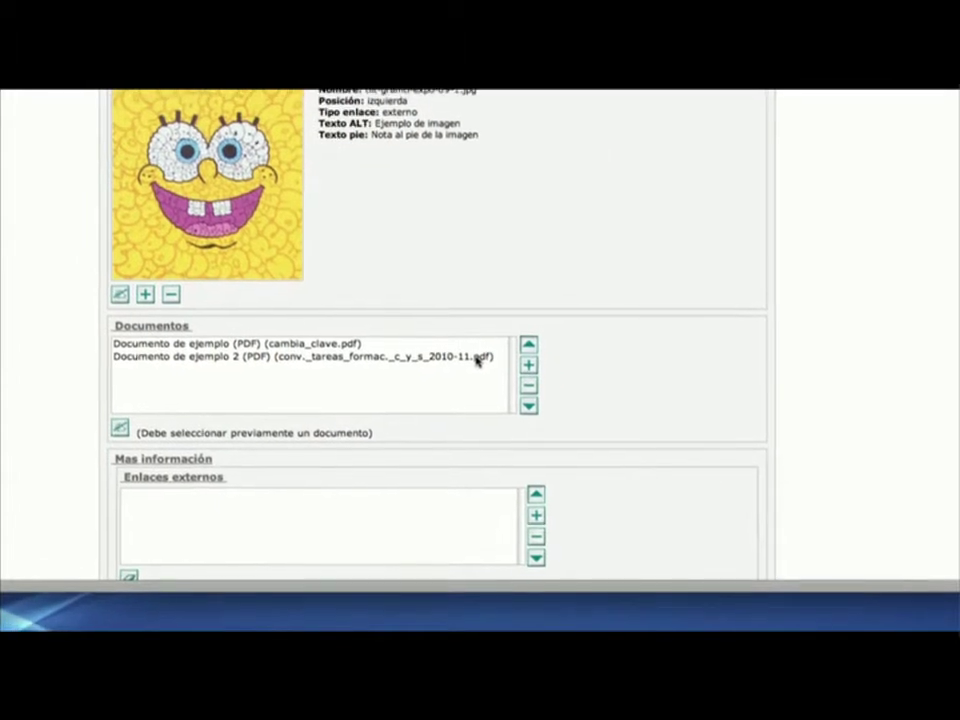
Move "Documento de ejemplo 2 (PDF)" above the first document and back below it in the documents list
left_click(436, 331)
left_click(531, 346)
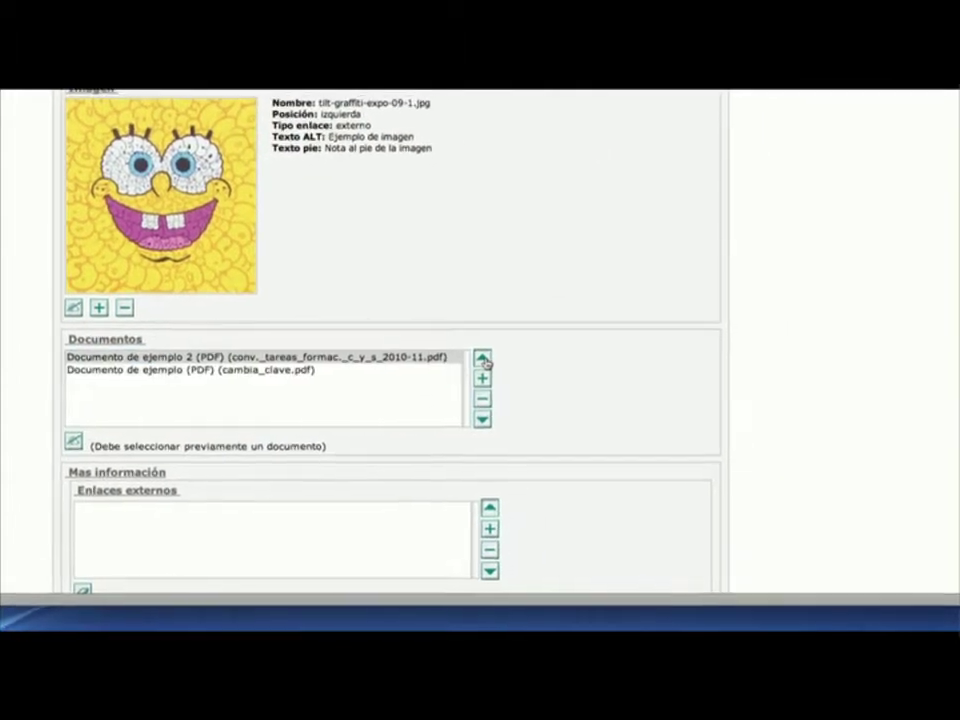
left_click(491, 420)
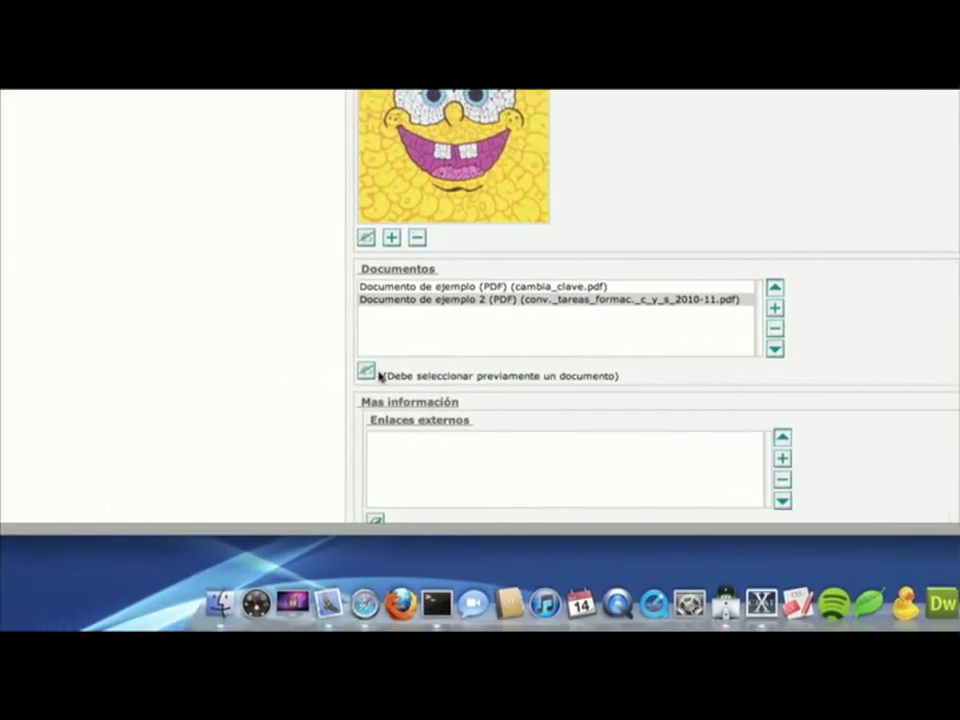
Look at the rename and delete dialogs for "Documento de ejemplo 2 (PDF)" and leave both without changing the document
left_click(390, 371)
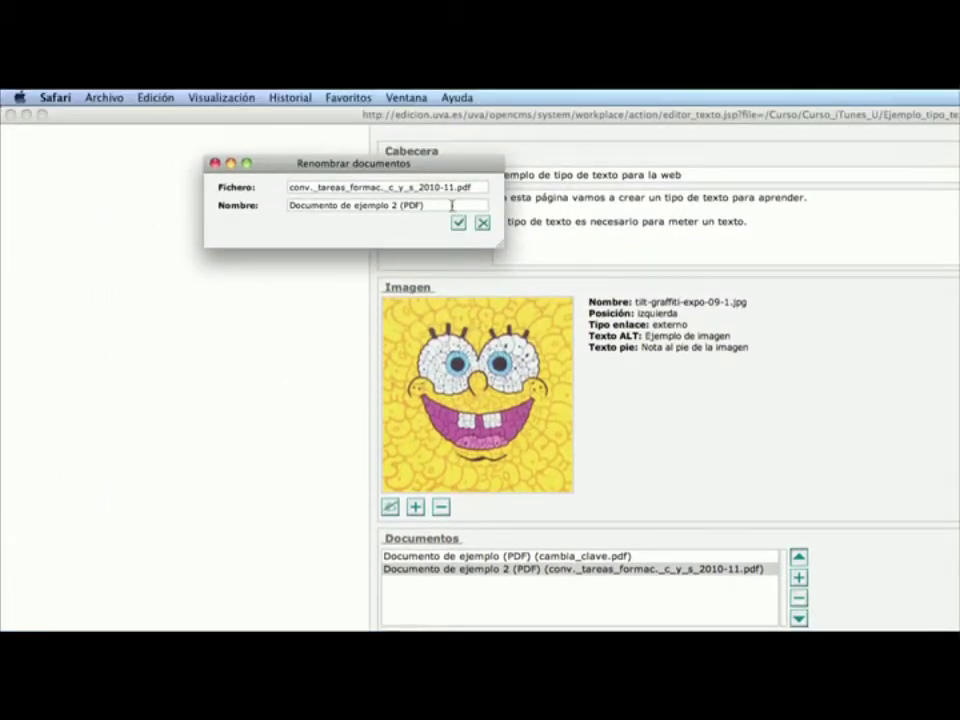
left_click(482, 224)
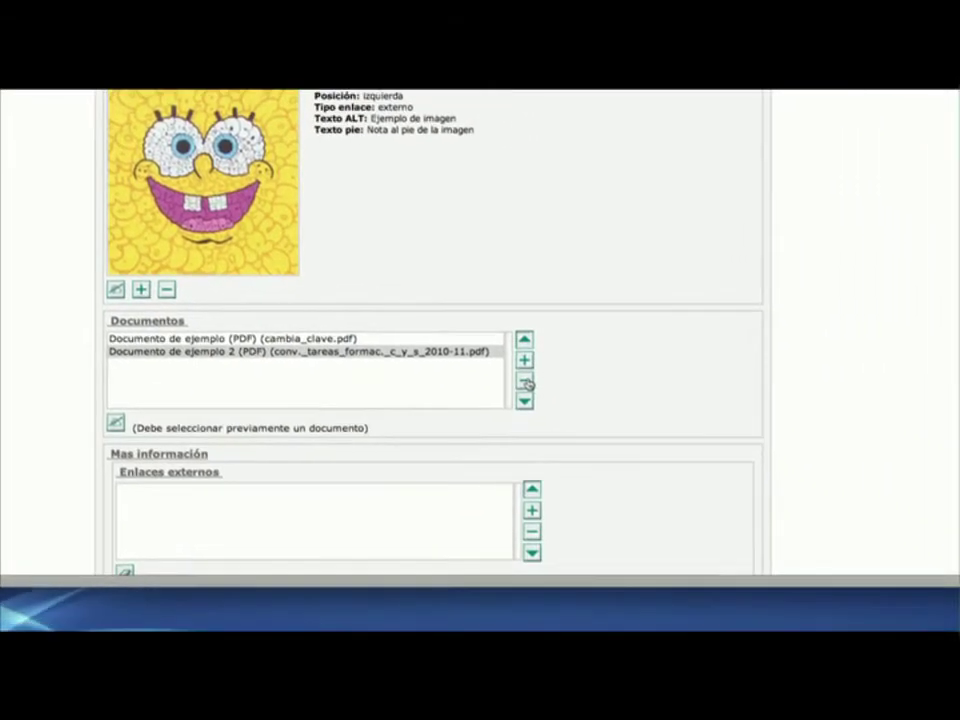
left_click(703, 487)
left_click(484, 365)
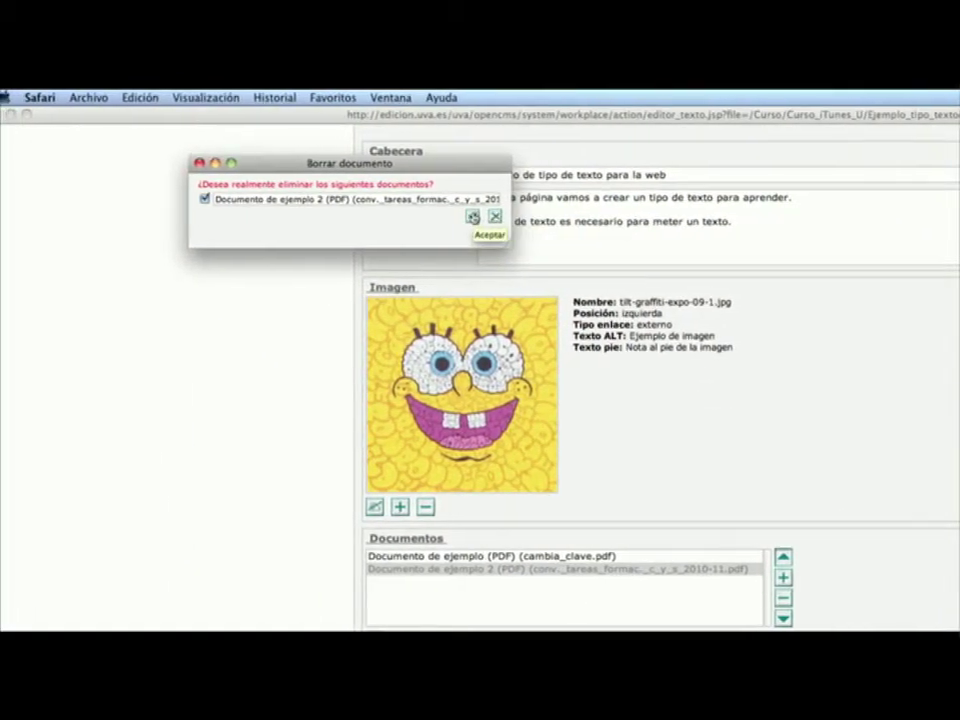
left_click(473, 217)
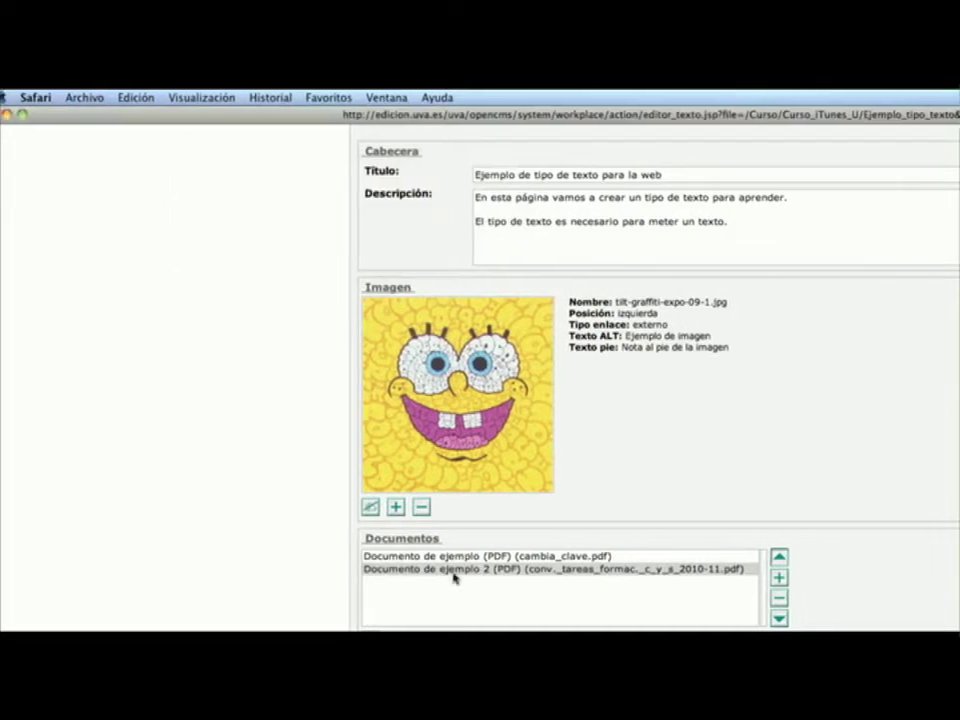
scroll(455, 578, "down", 6)
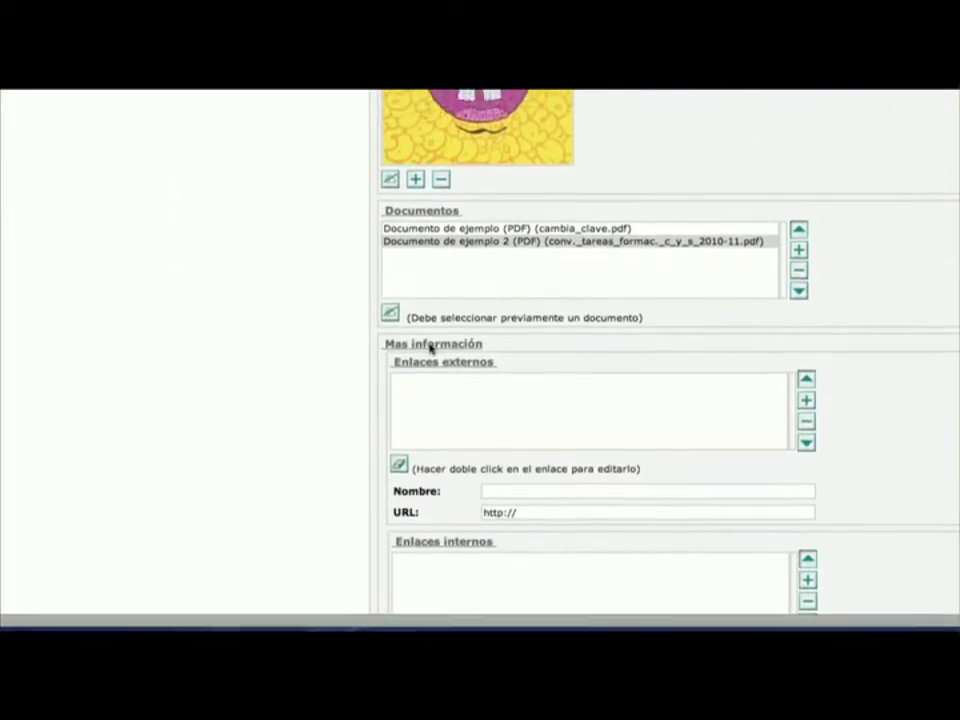
scroll(440, 370, "down", 3)
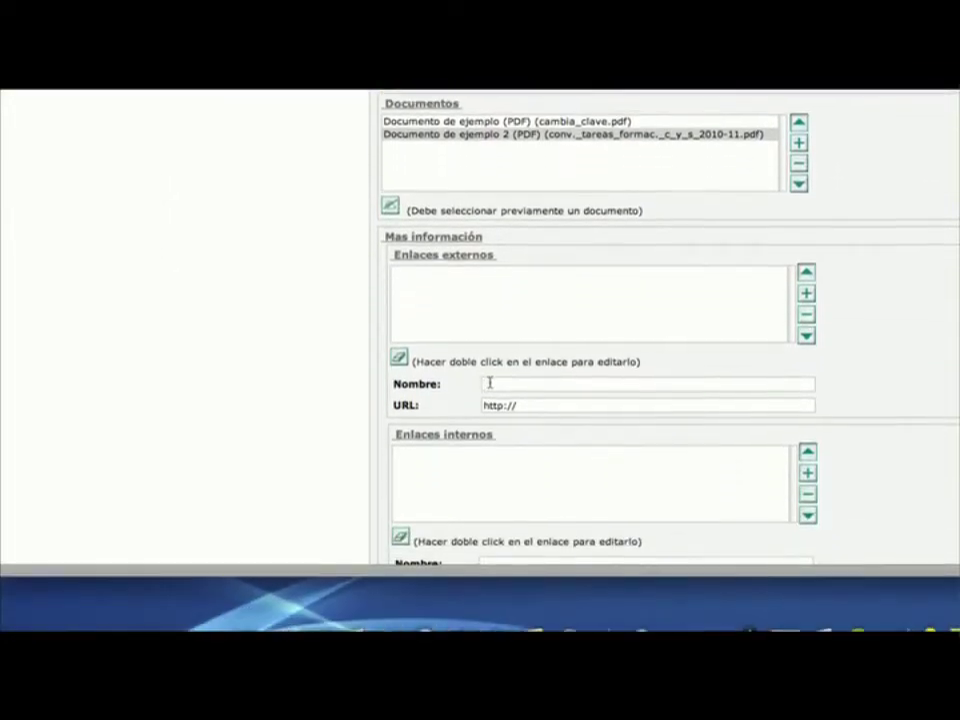
left_click(489, 383)
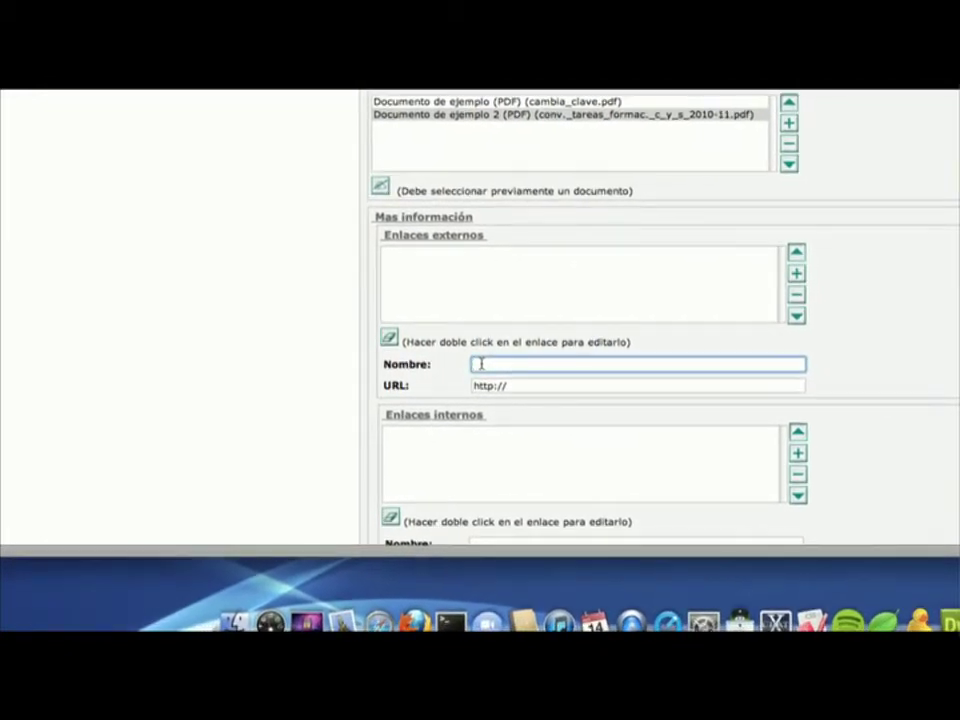
type("Enlace a la web X")
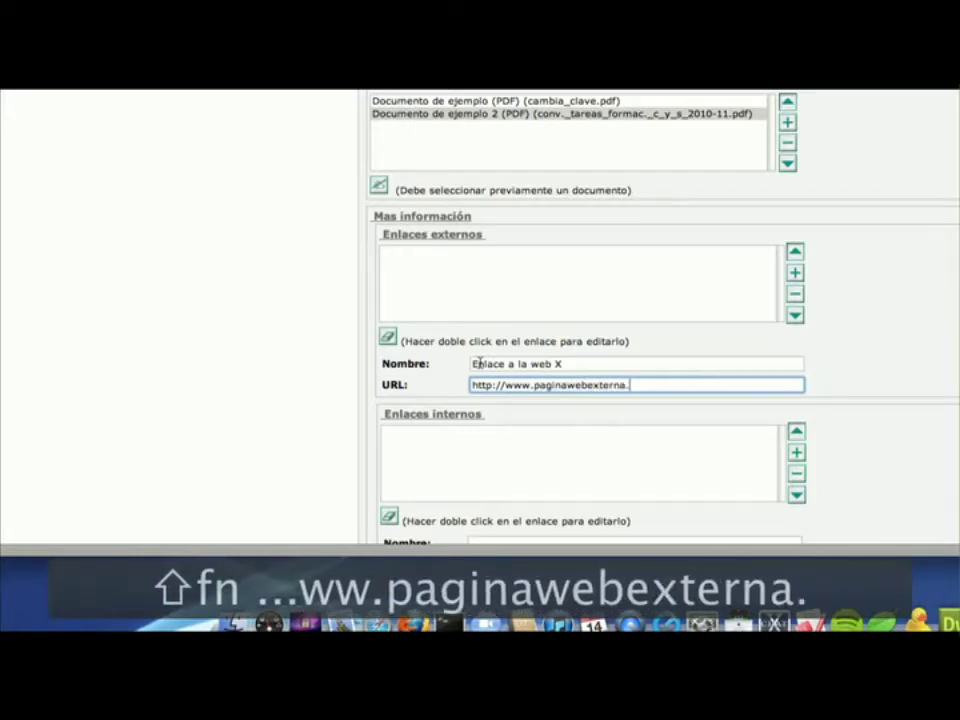
left_click(794, 272)
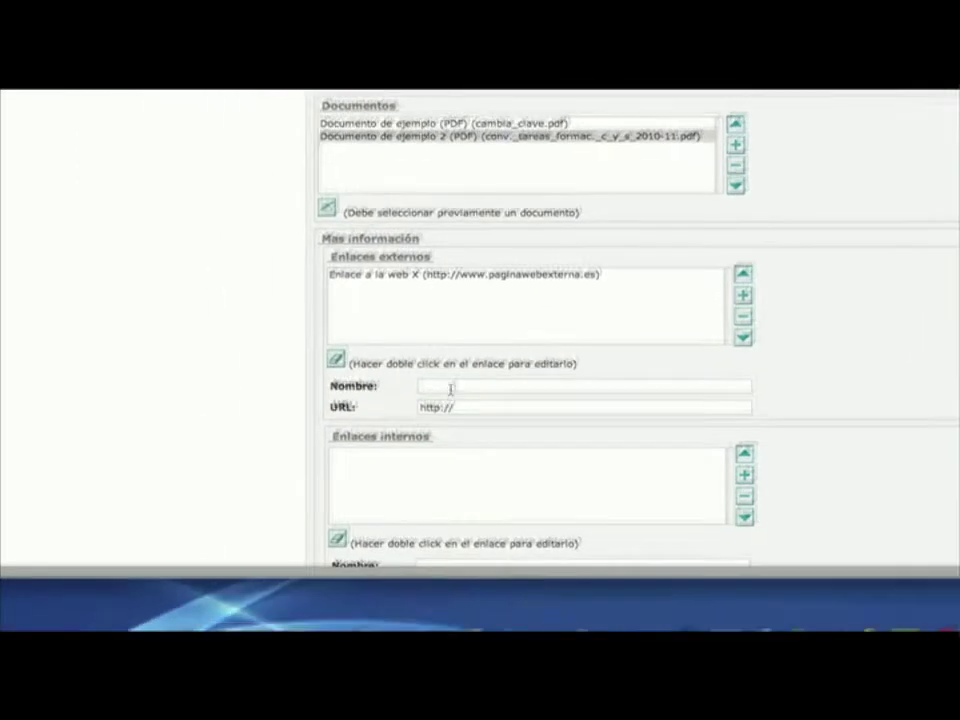
left_click(451, 389)
type("Enlace")
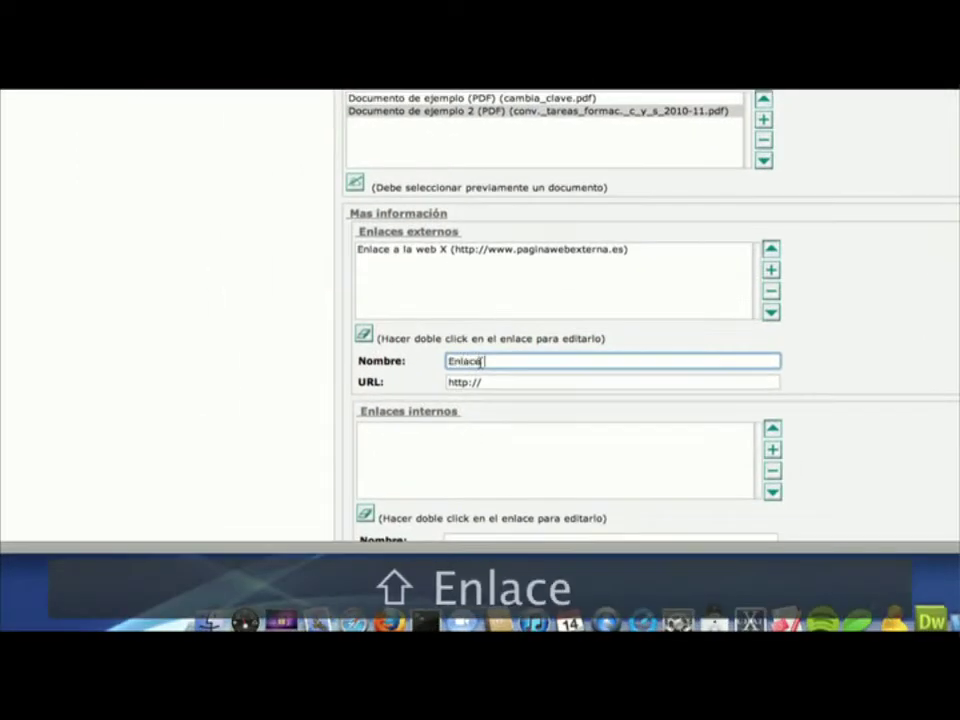
type(" a la web Y")
key("Tab")
type("www.paginaweb")
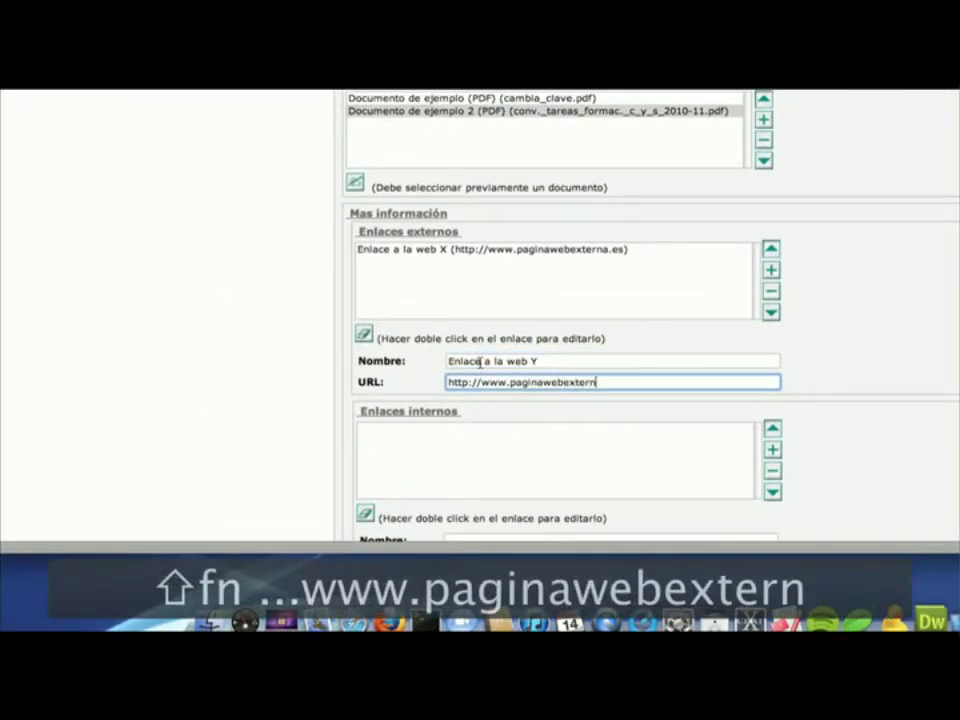
type("externa2.es")
left_click(771, 270)
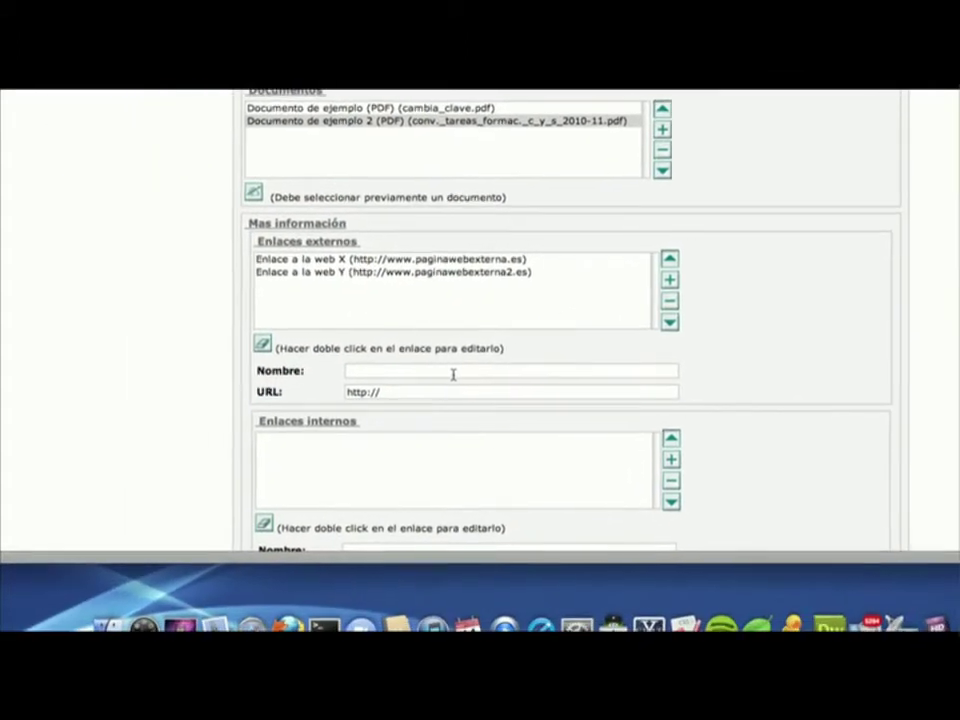
Fill in an internal link named "Novedad 1" that points to /Curso/aa, with the type Detalle Contenido
scroll(470, 368, "down", 5)
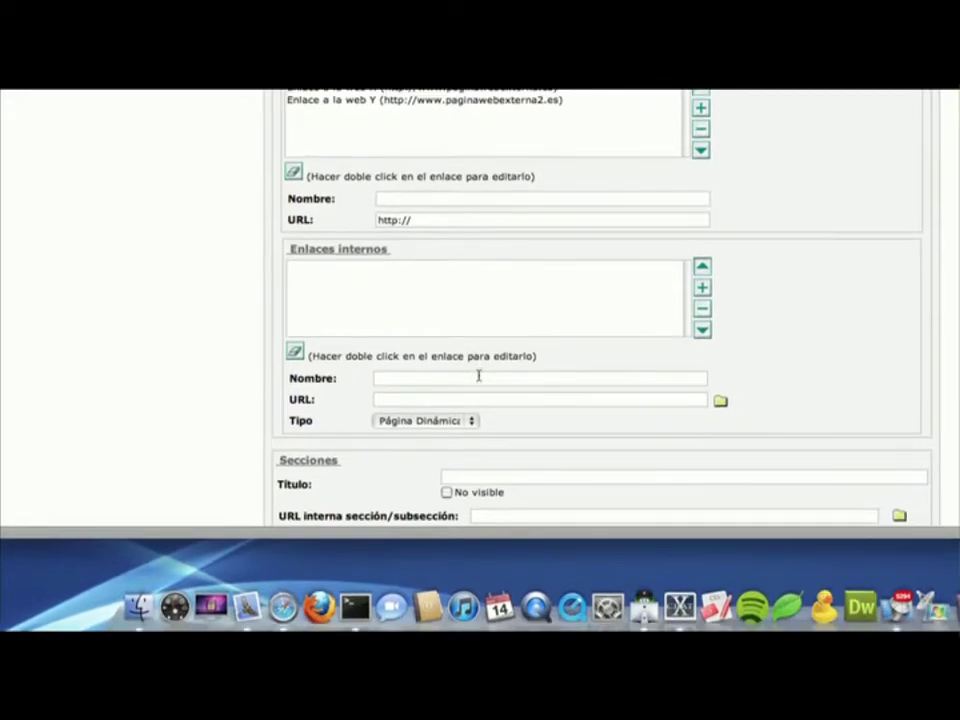
left_click(474, 390)
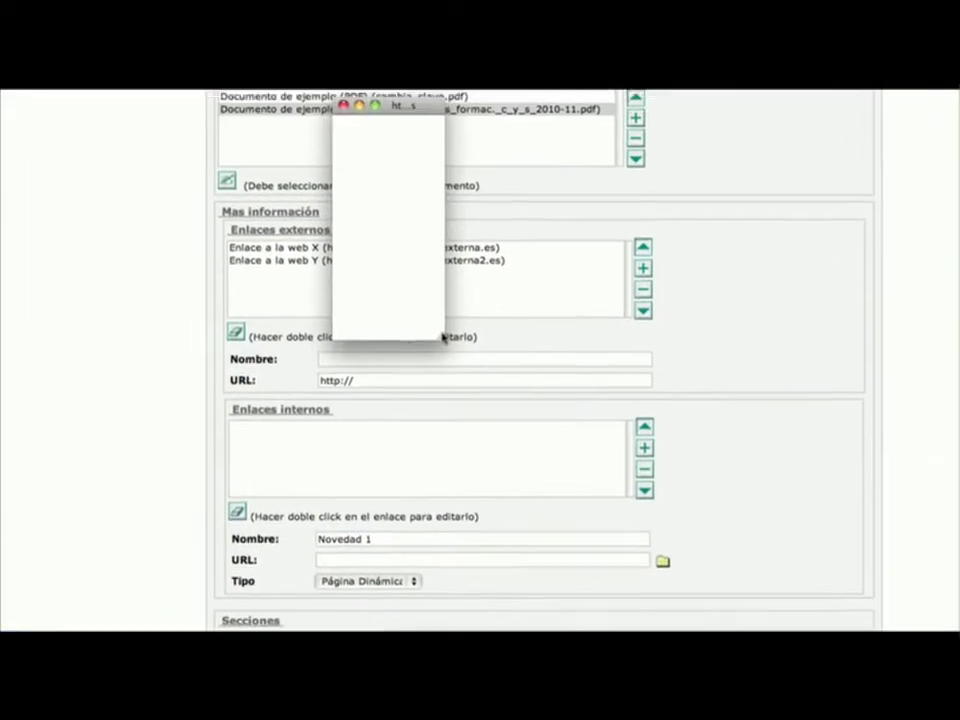
left_click_drag(264, 175, 278, 196)
left_click_drag(480, 374, 516, 399)
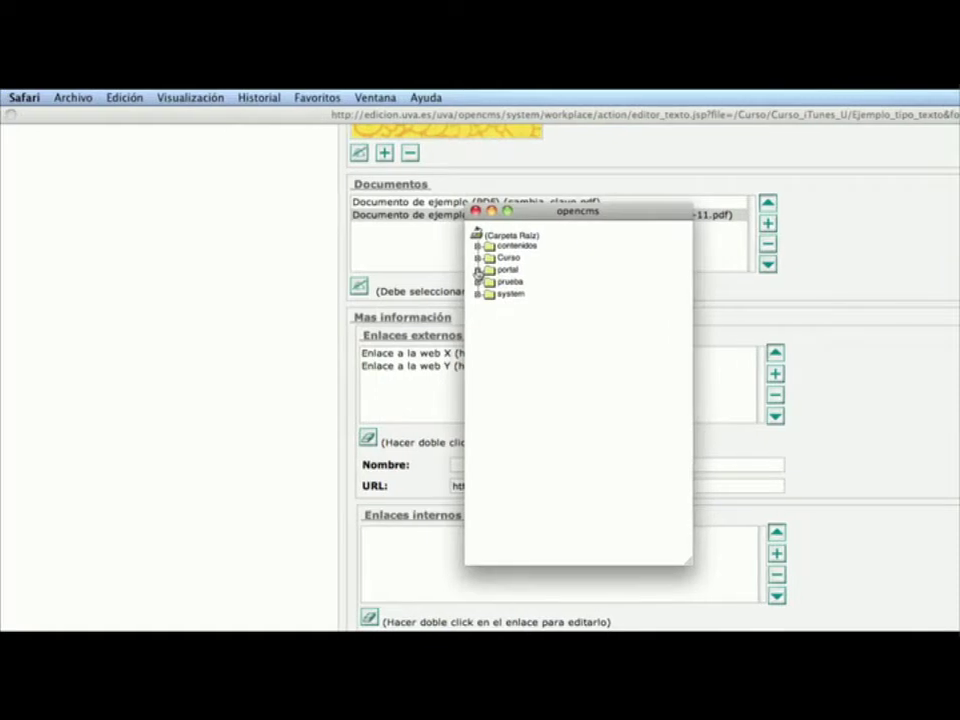
left_click(480, 258)
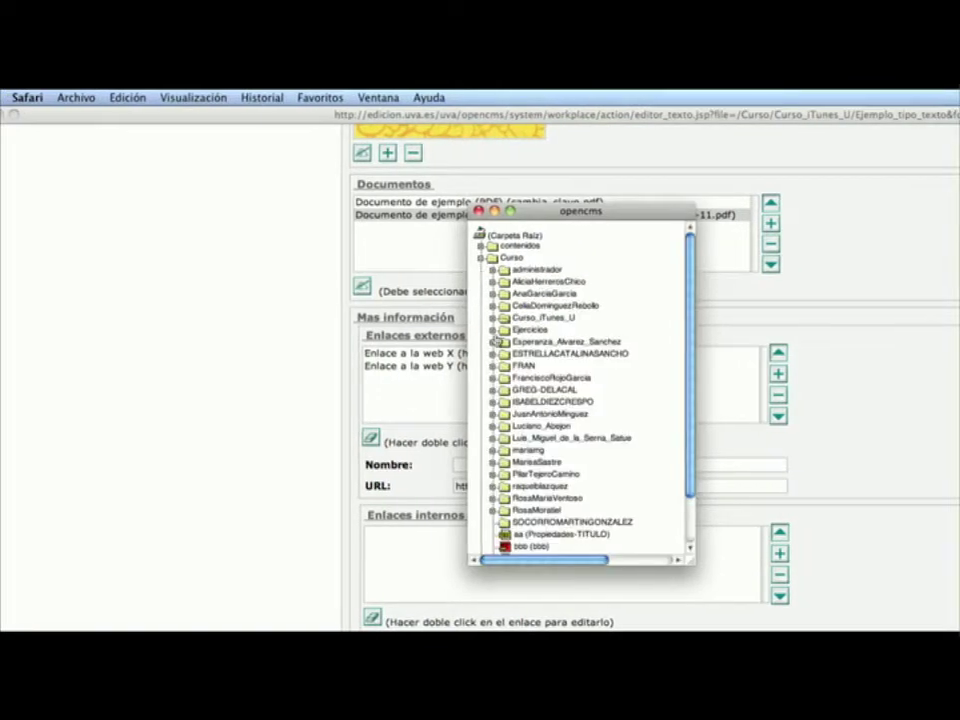
left_click(535, 531)
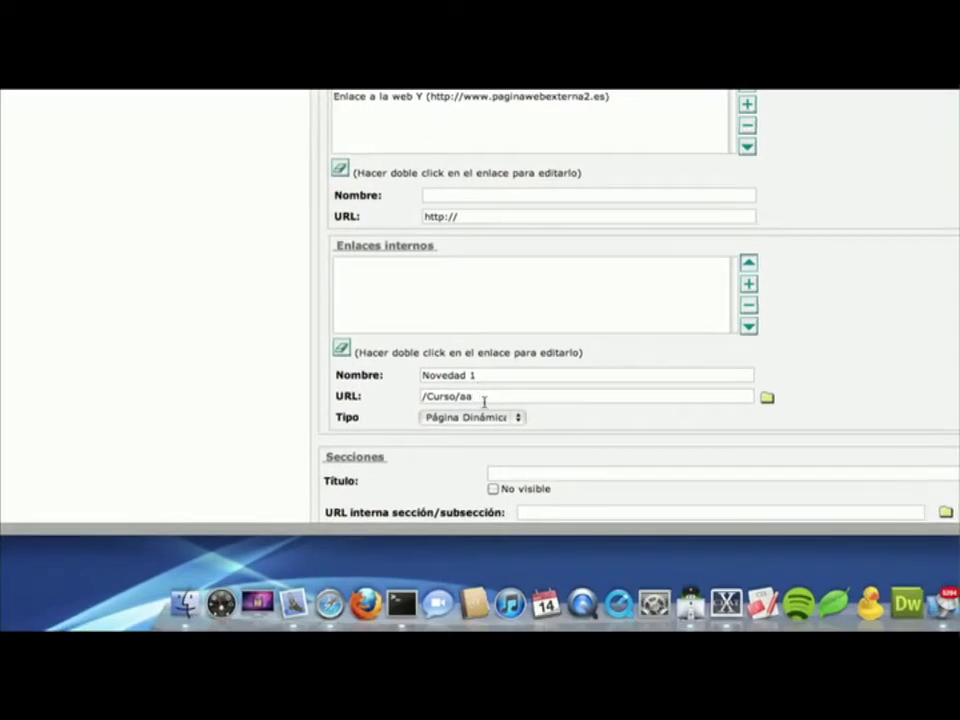
left_click(500, 418)
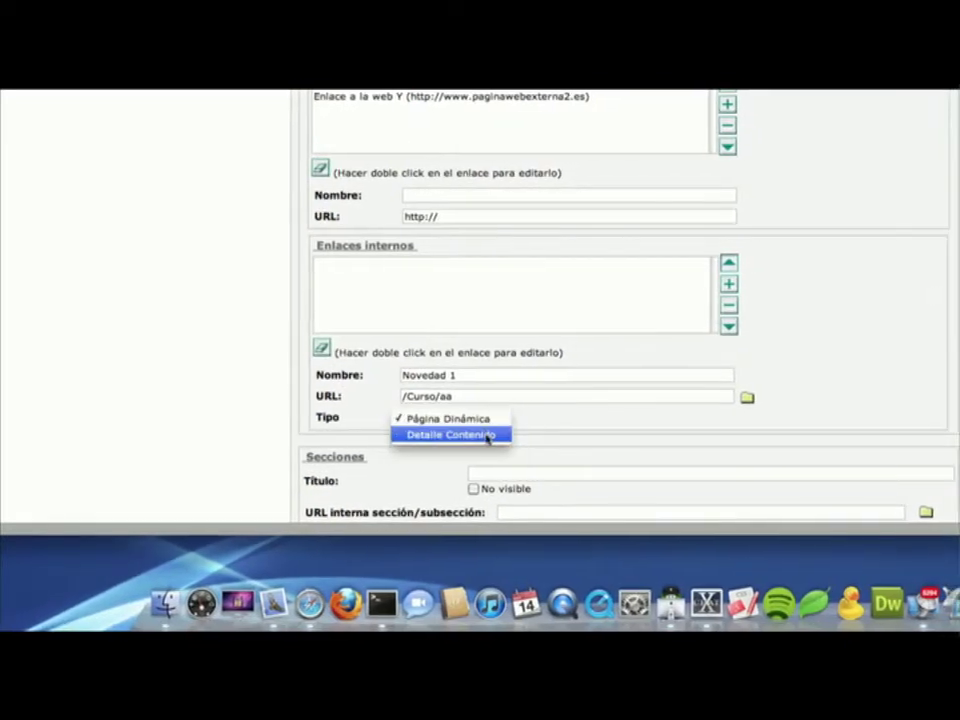
left_click(484, 436)
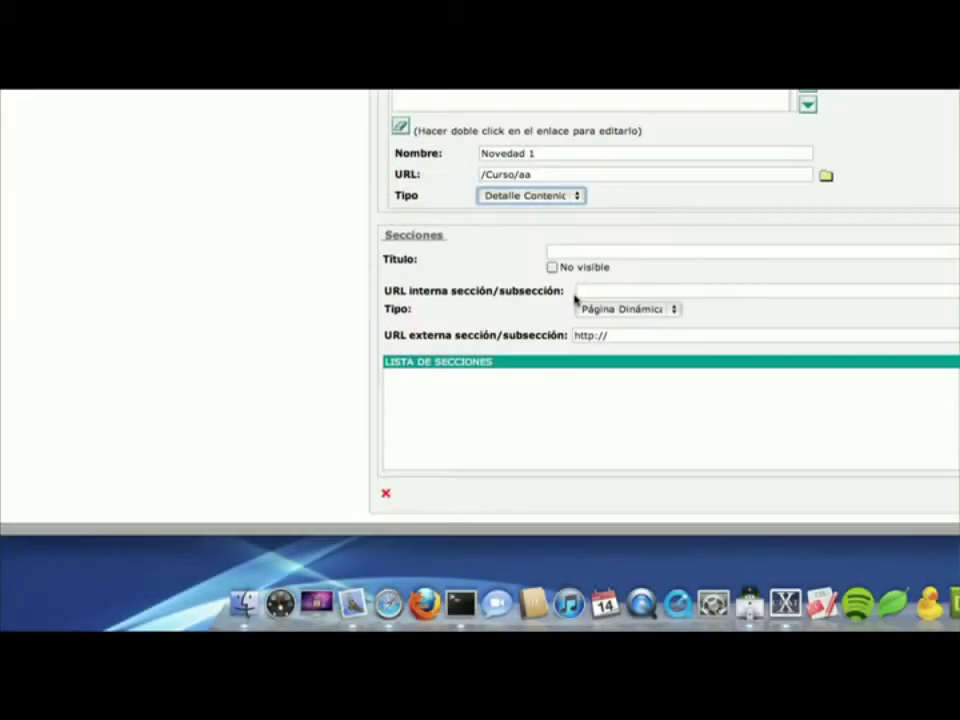
Save the page and exit the editor
scroll(574, 300, "down", 3)
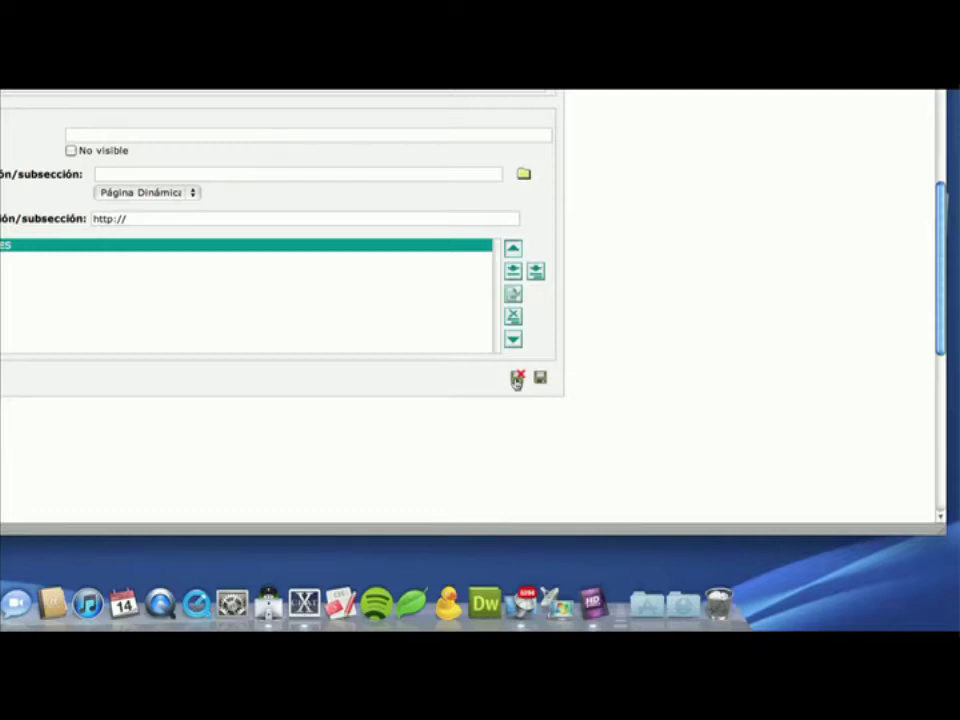
left_click(516, 379)
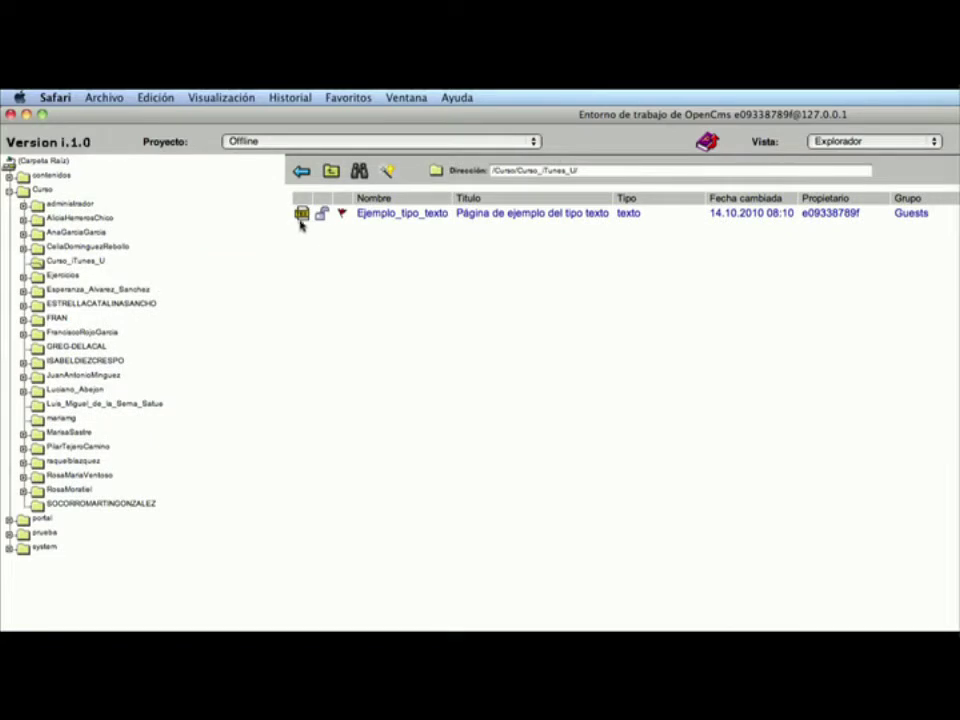
Add a section titled "Sección I" to the section list of the Ejemplo_tipo_texto page
left_click(405, 214)
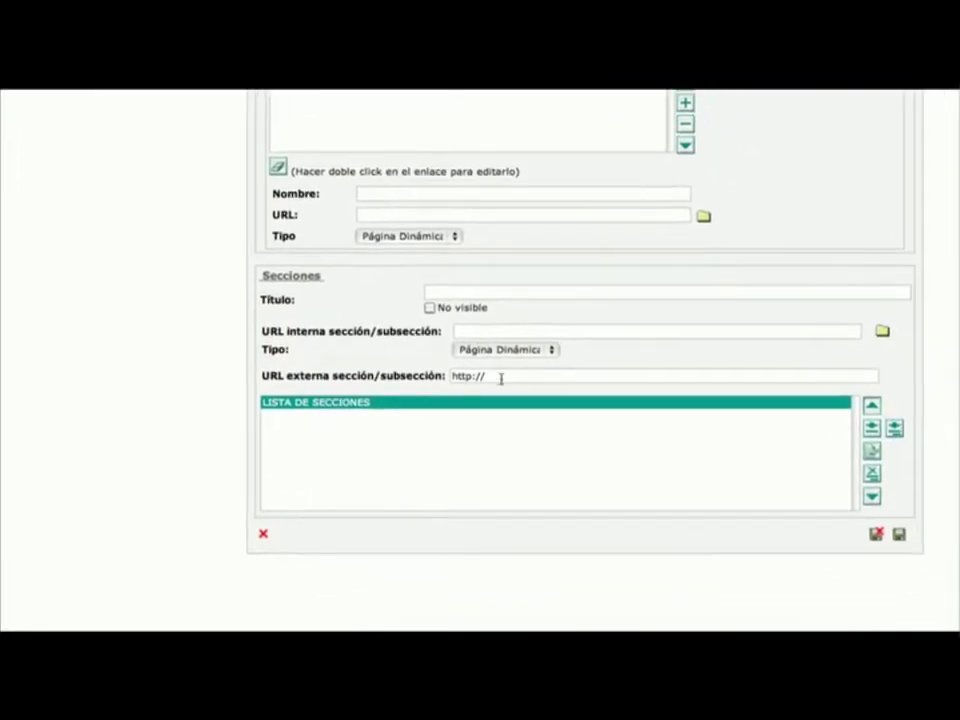
left_click(460, 313)
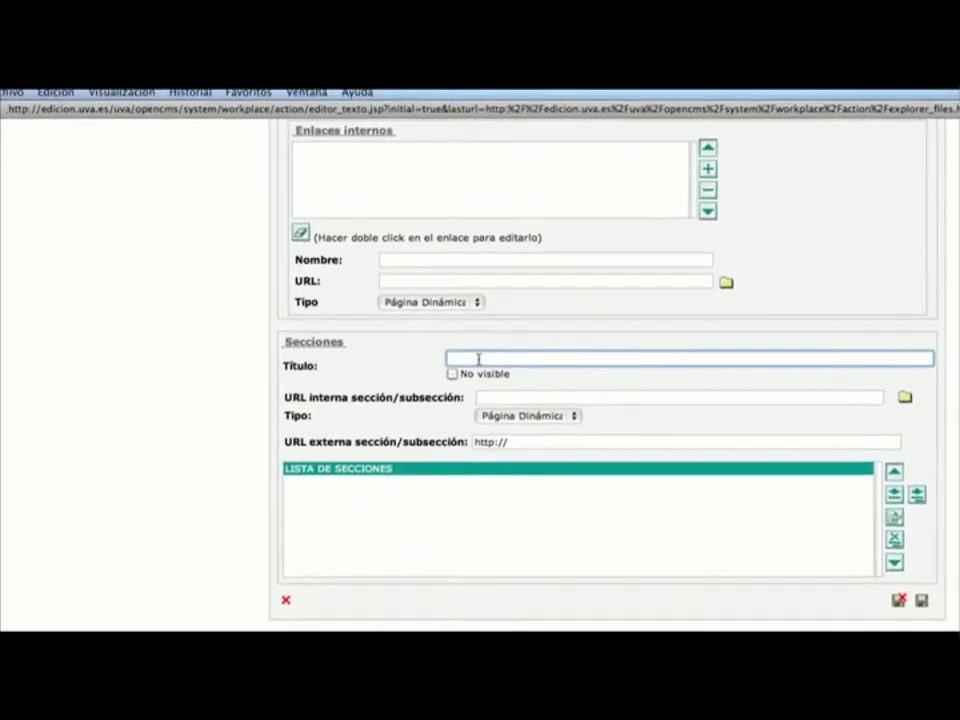
type("Sección I")
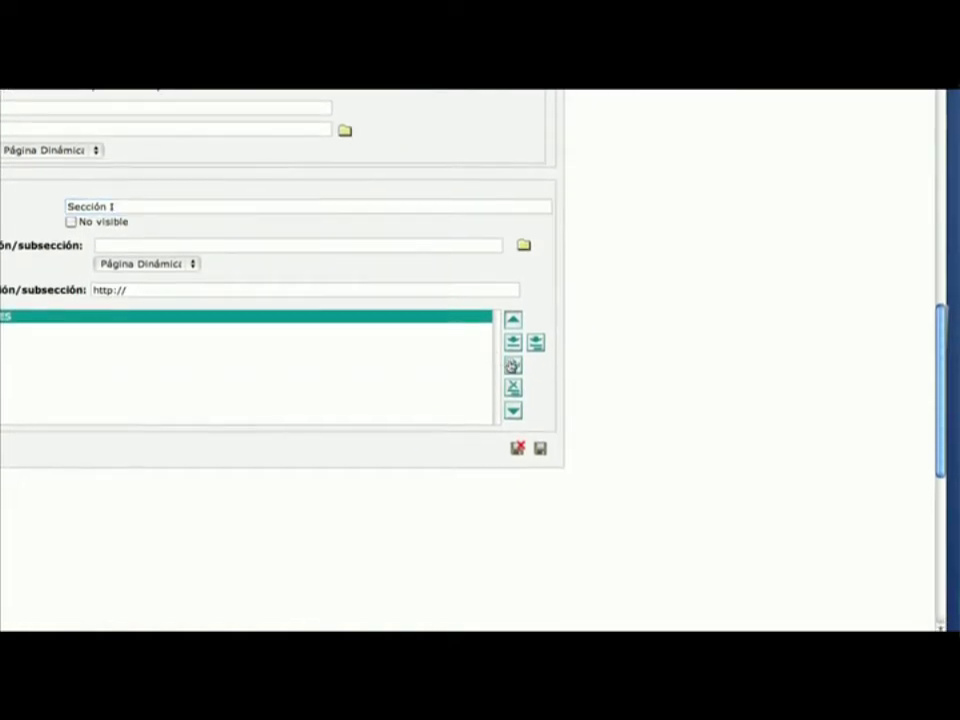
left_click(513, 343)
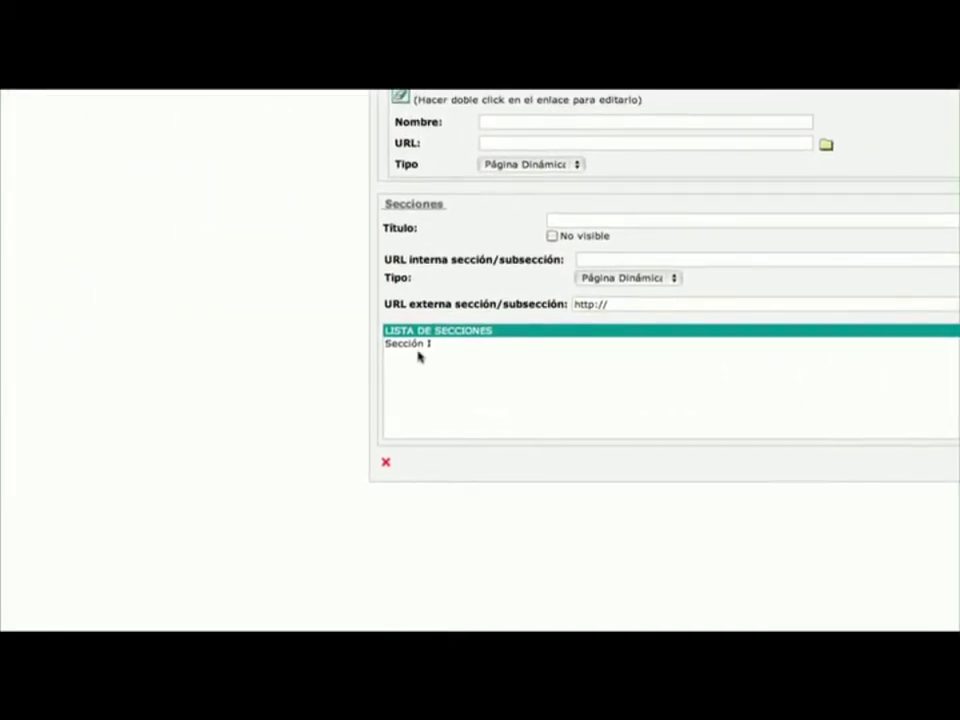
Add a text block reading "Este es el texto de la primera sección." to Sección I
left_click(416, 345)
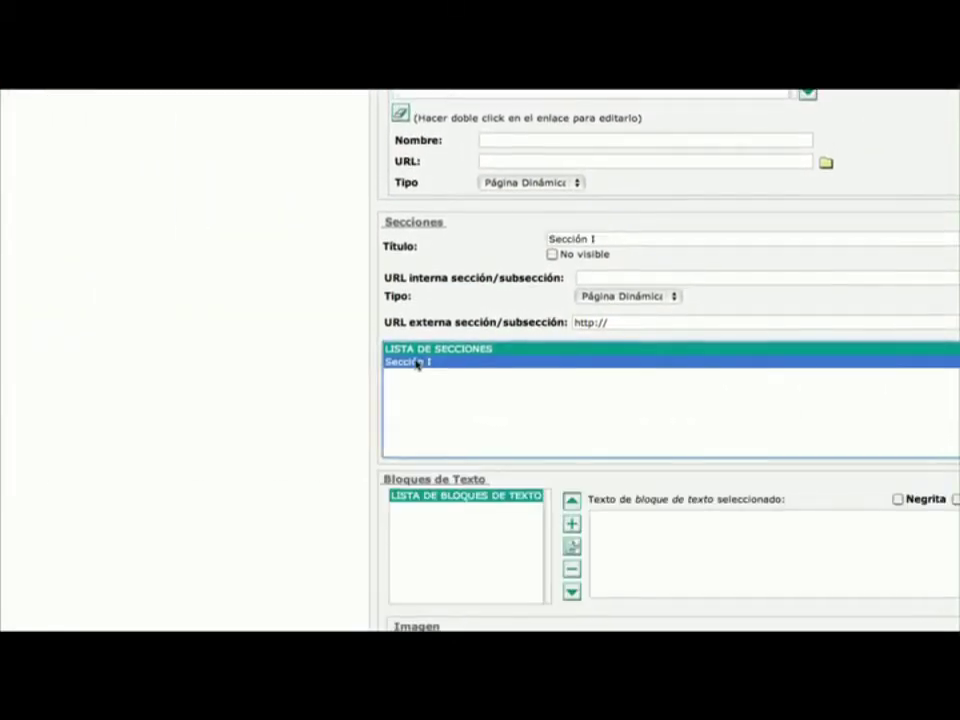
scroll(334, 368, "down", 4)
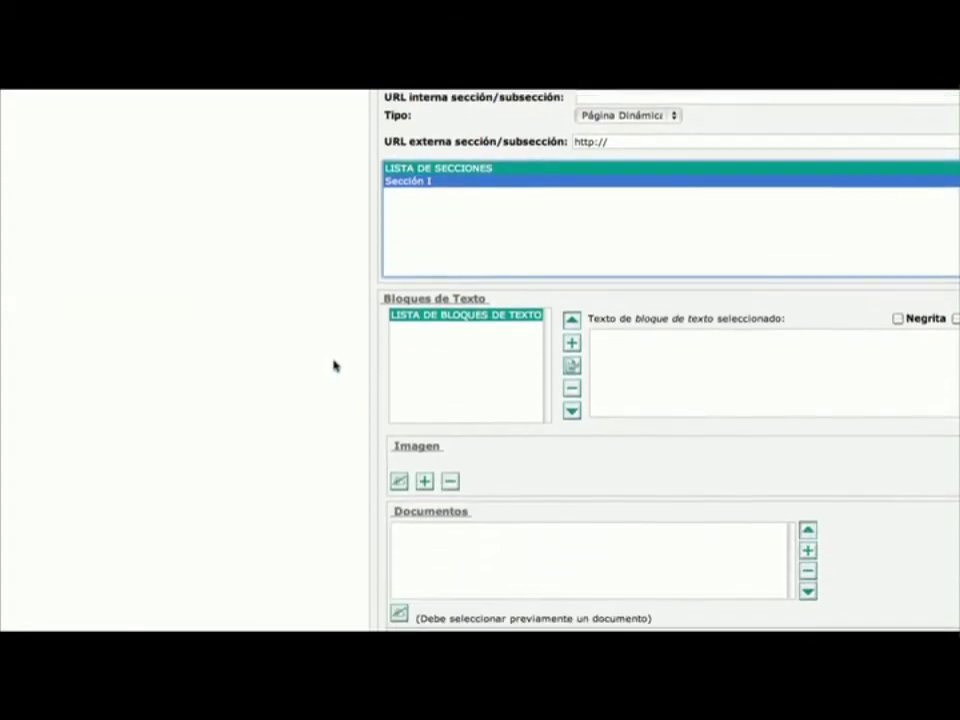
scroll(334, 365, "down", 5)
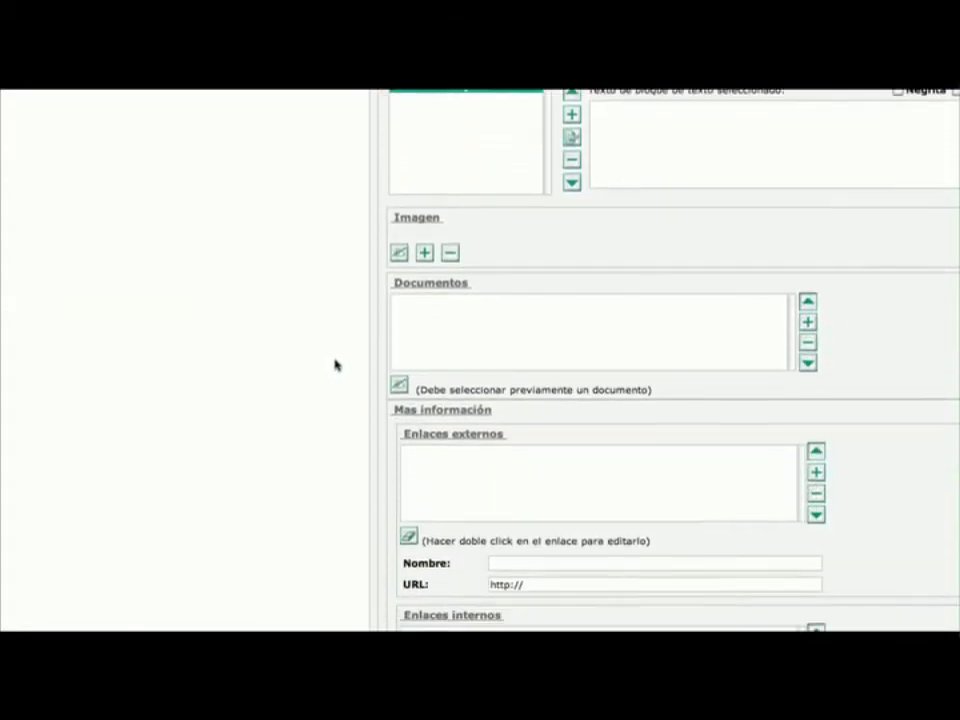
scroll(334, 365, "down", 4)
scroll(334, 365, "up", 3)
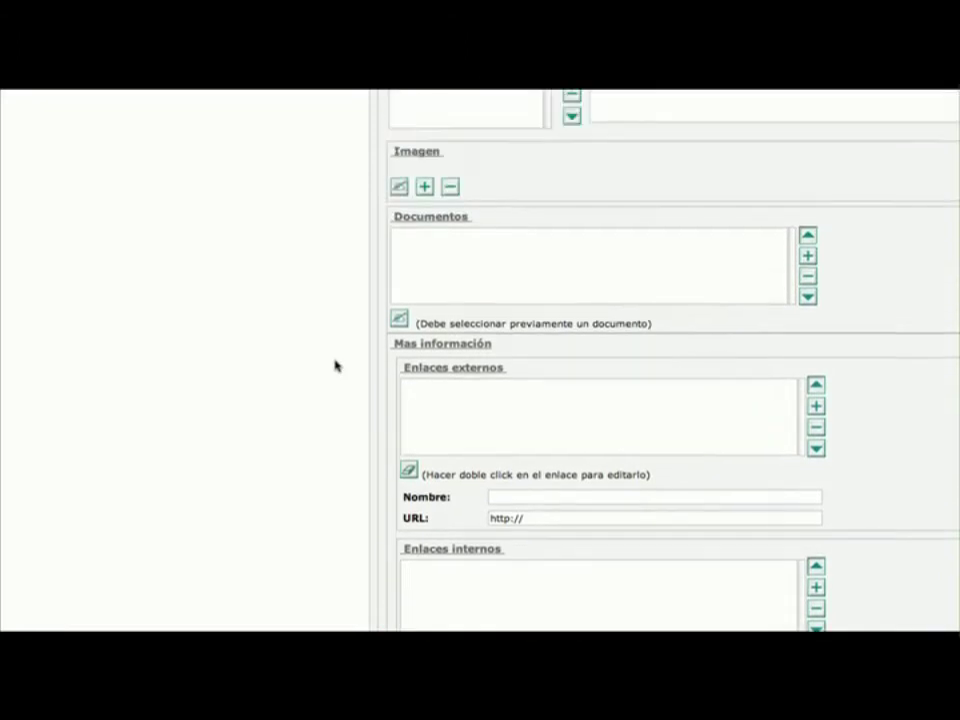
scroll(334, 365, "up", 6)
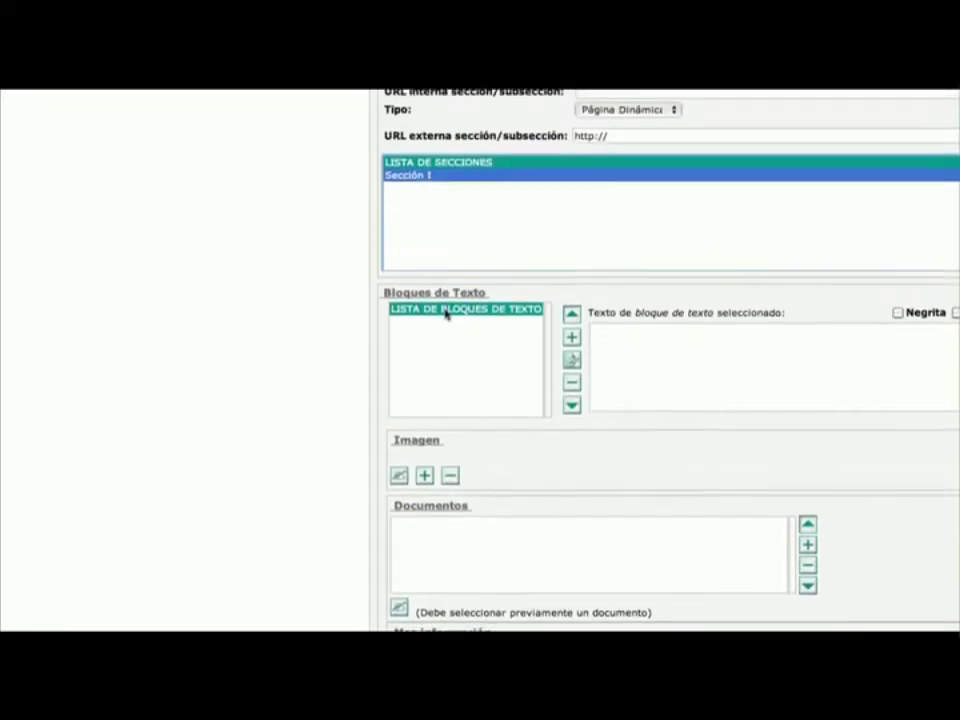
left_click(623, 349)
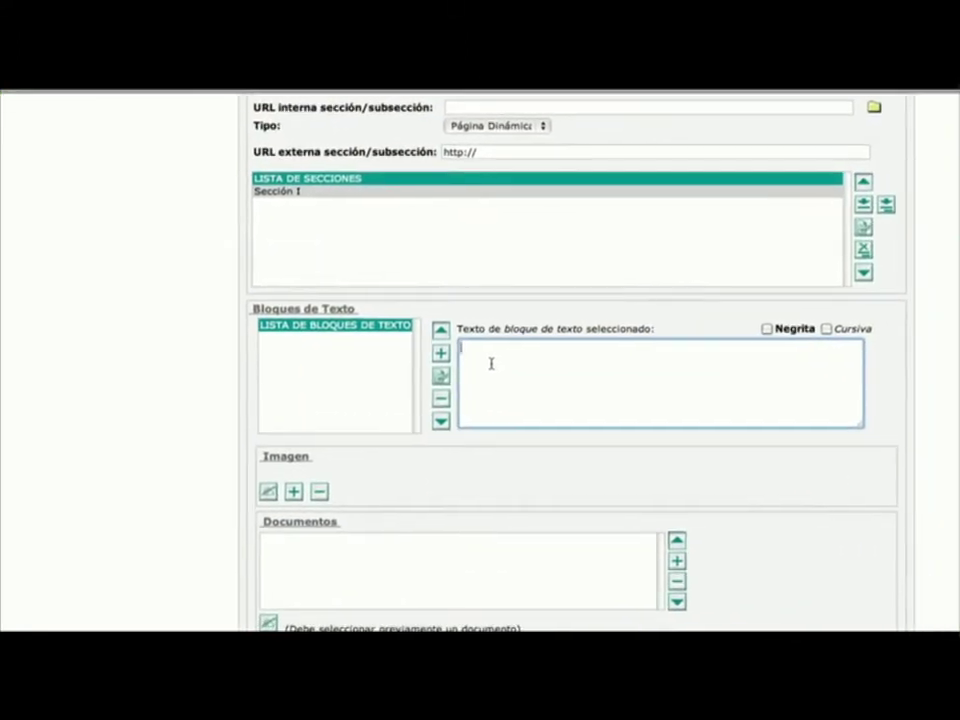
type("Este es el texto de la primera sección")
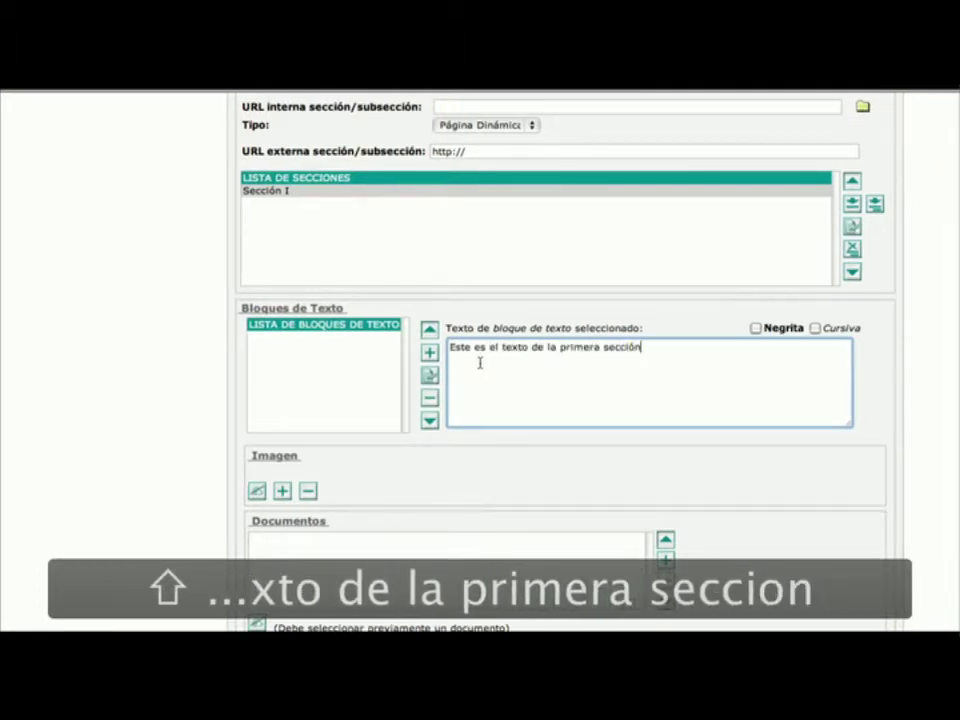
type(".")
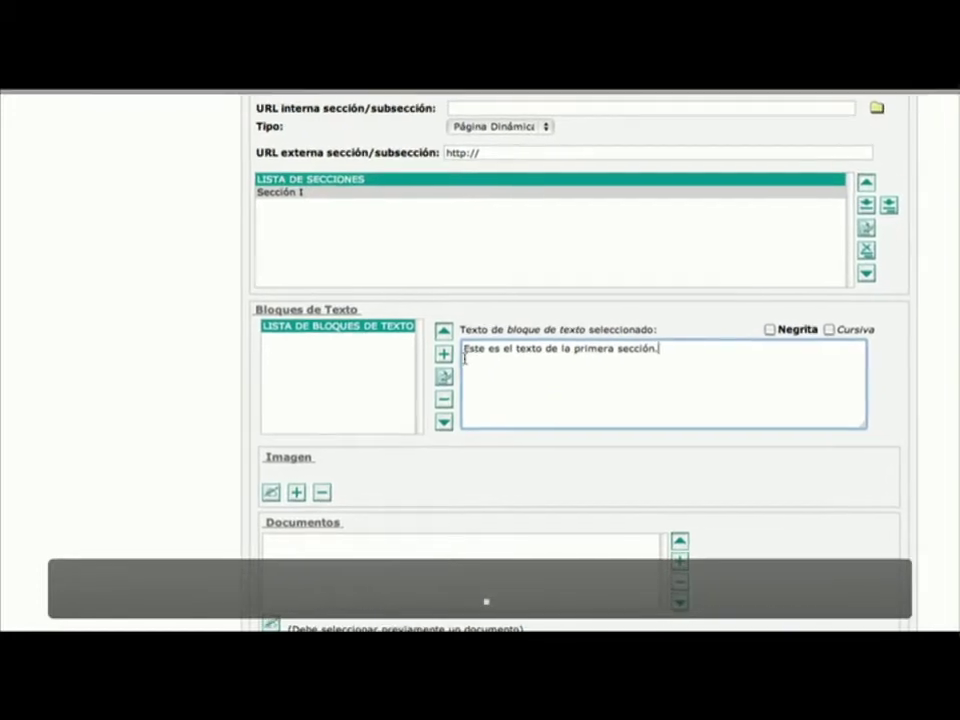
left_click(476, 361)
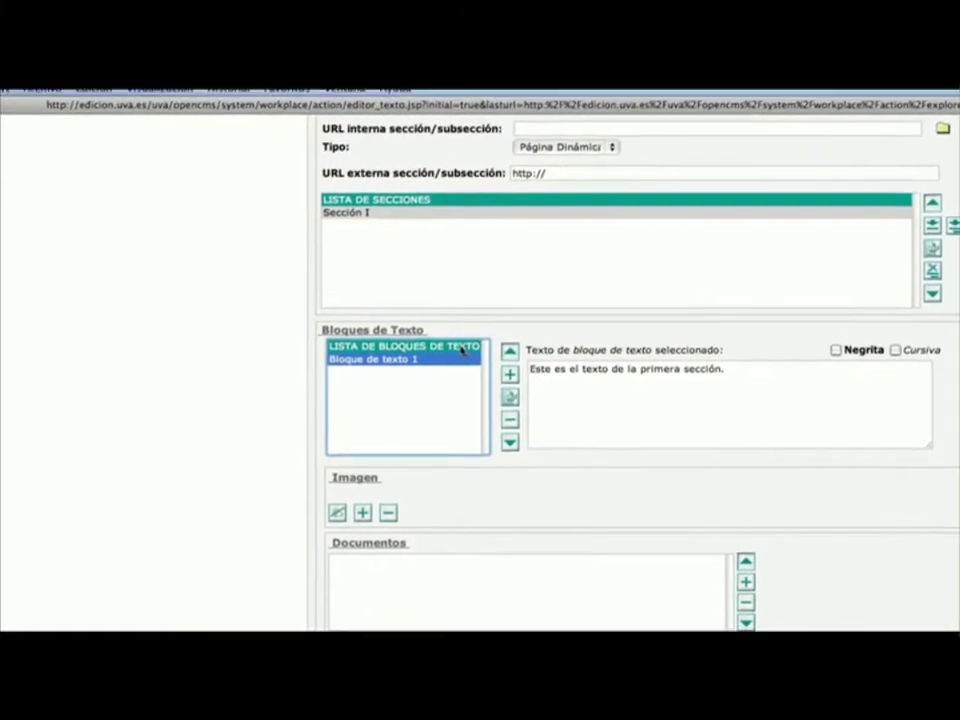
Add a second text block to Sección I in bold (Negrita) reading "Este es otro texto en negritas."
left_click(582, 392)
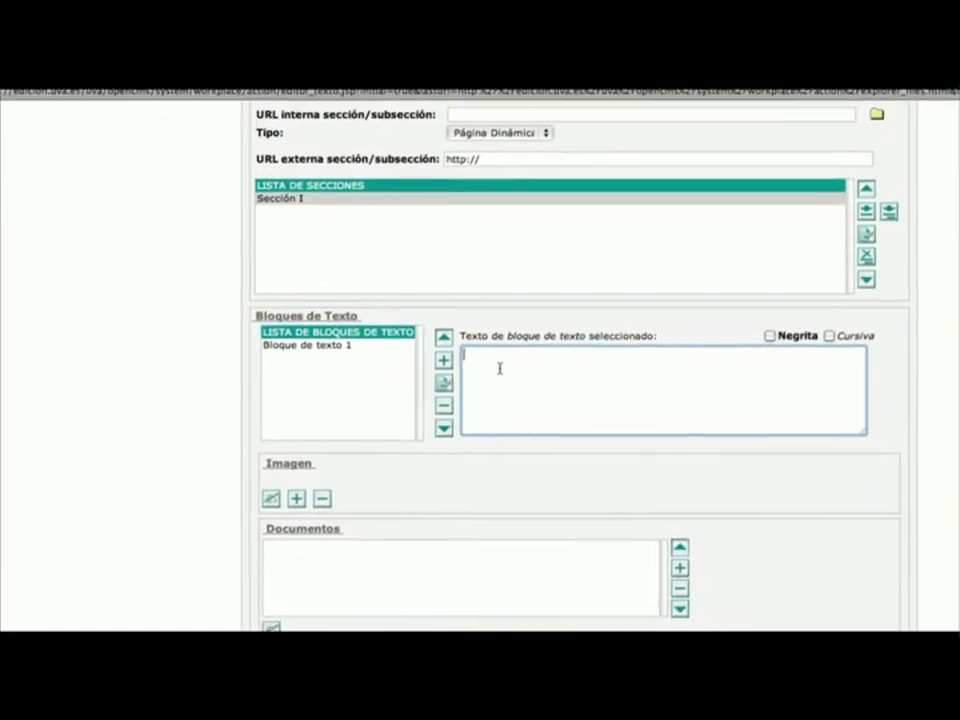
type("Este es otro")
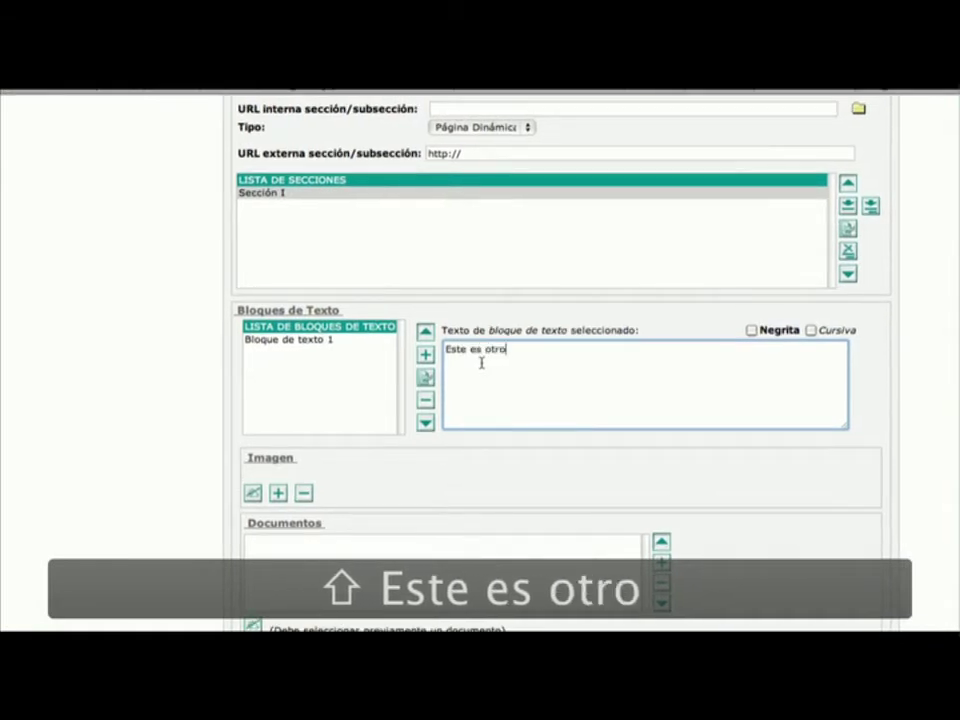
type(" texto en negritas.")
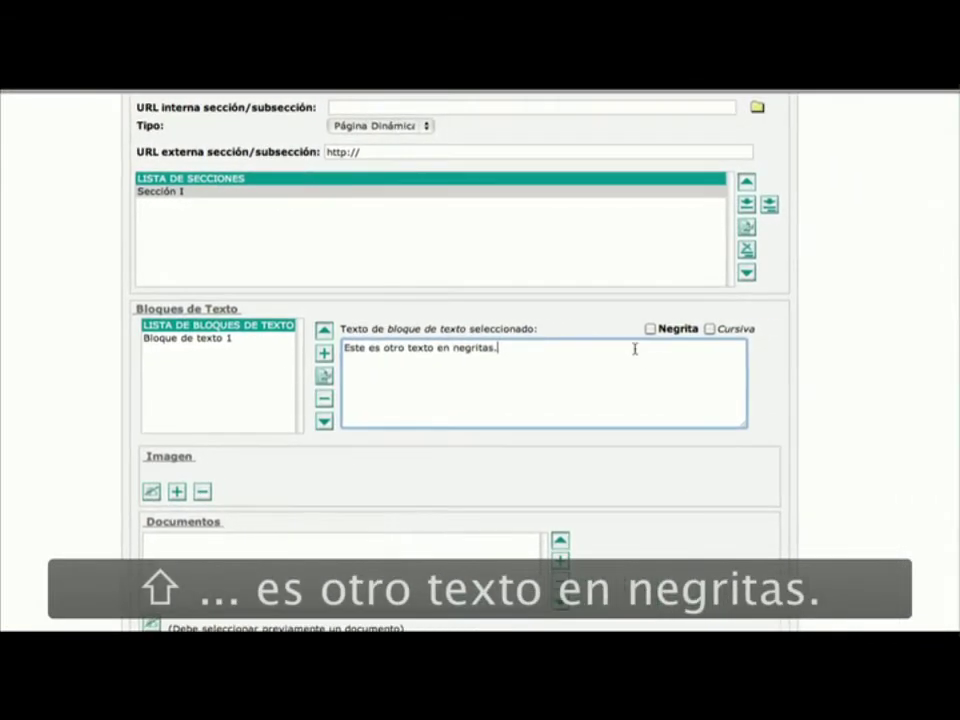
left_click(747, 330)
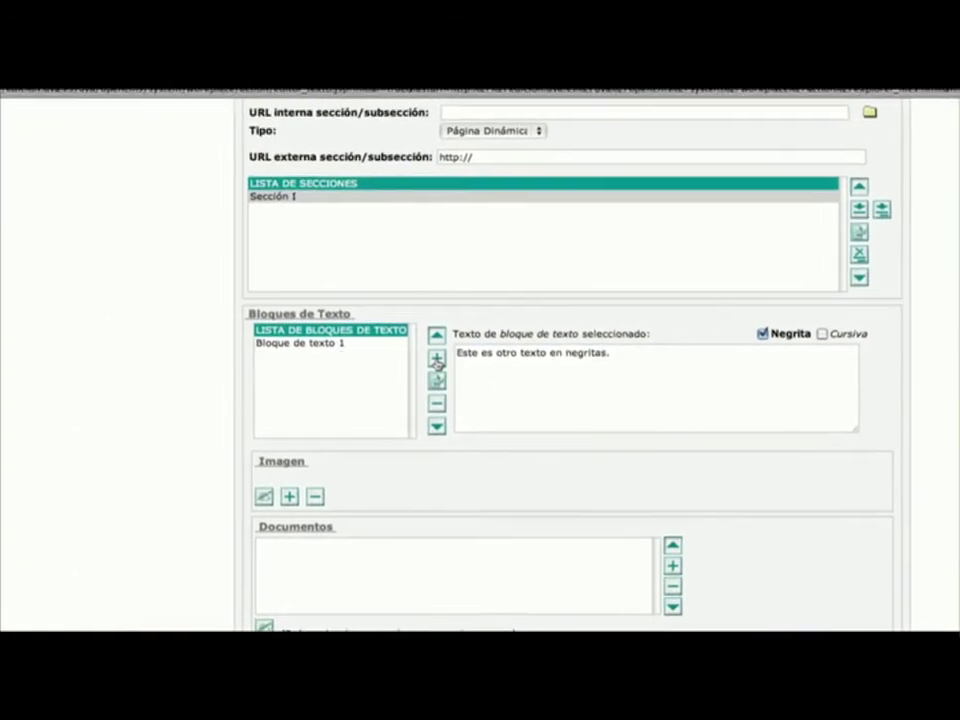
left_click(165, 382)
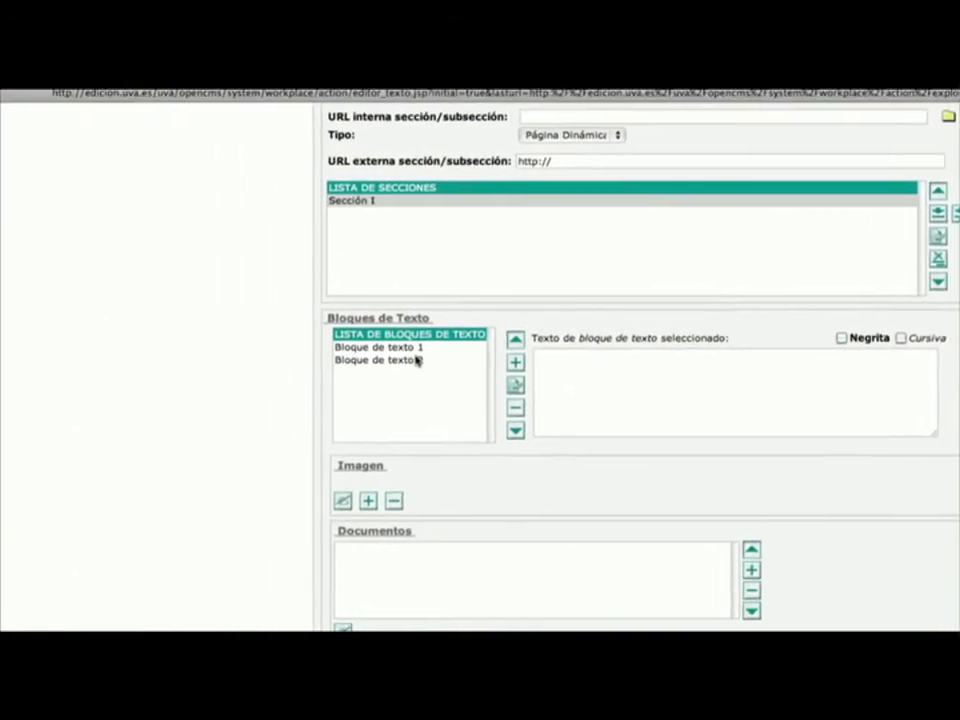
Add a third text block to Sección I in italics (Cursiva) reading "Último texto en cursiva."
left_click(475, 344)
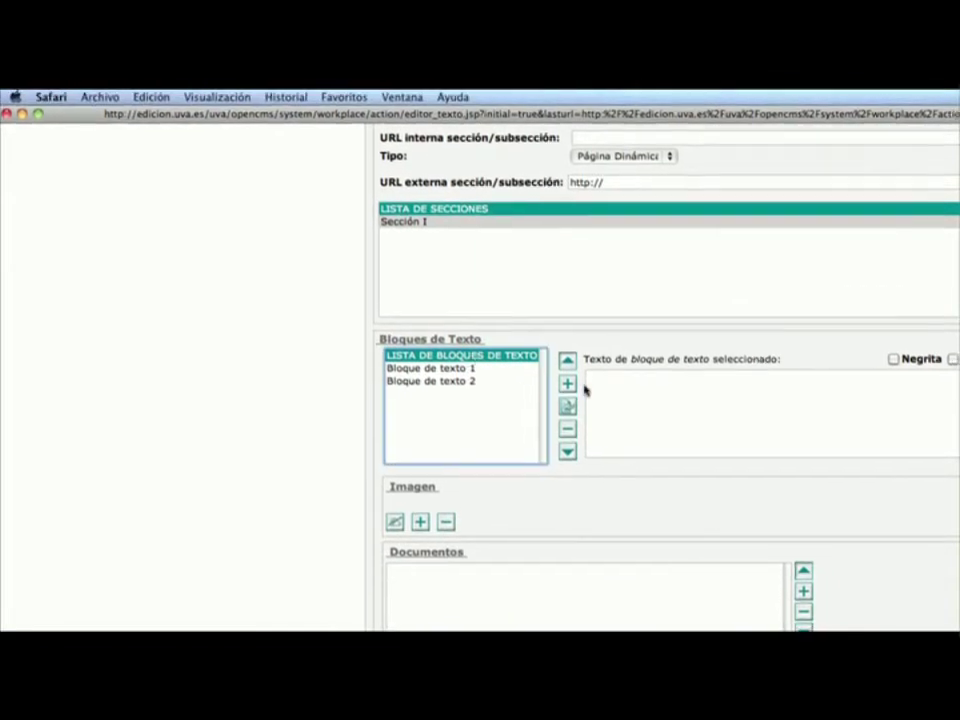
left_click(605, 395)
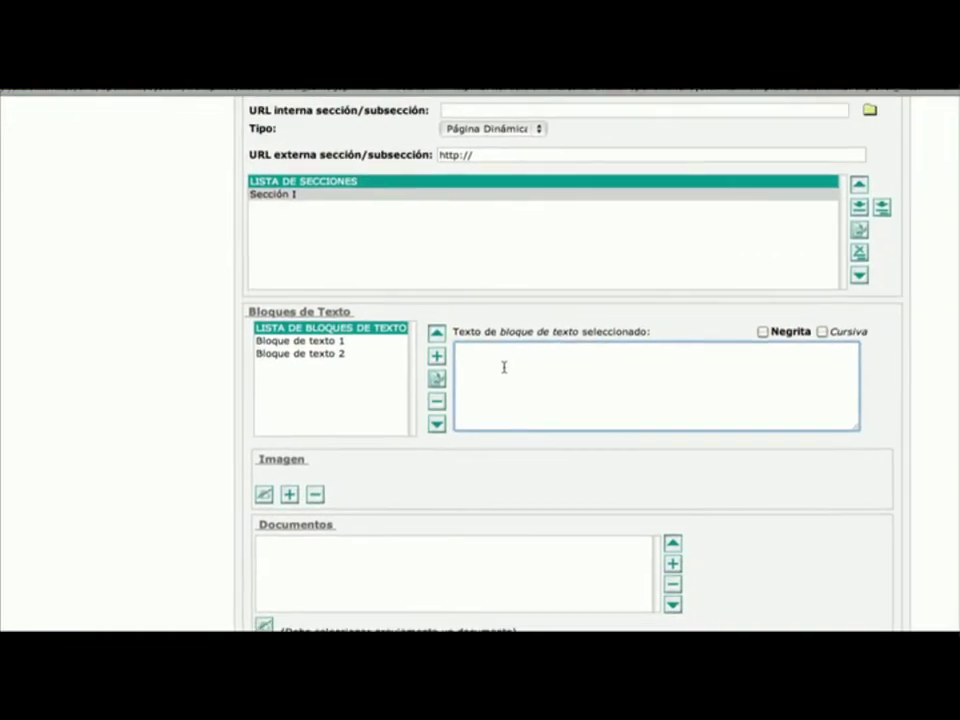
type("U")
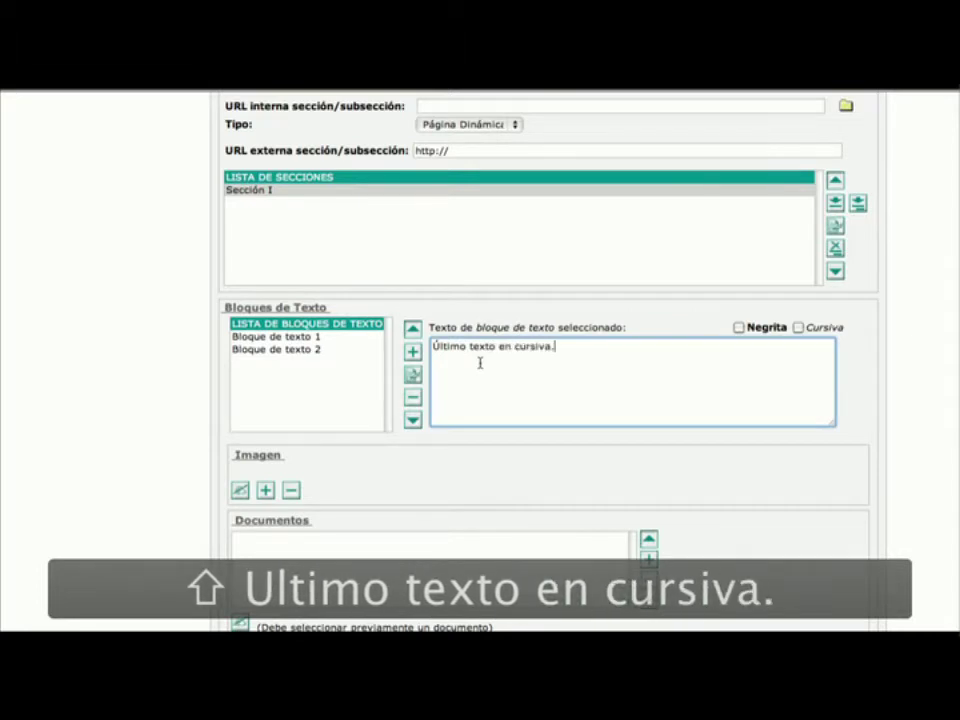
left_click(798, 327)
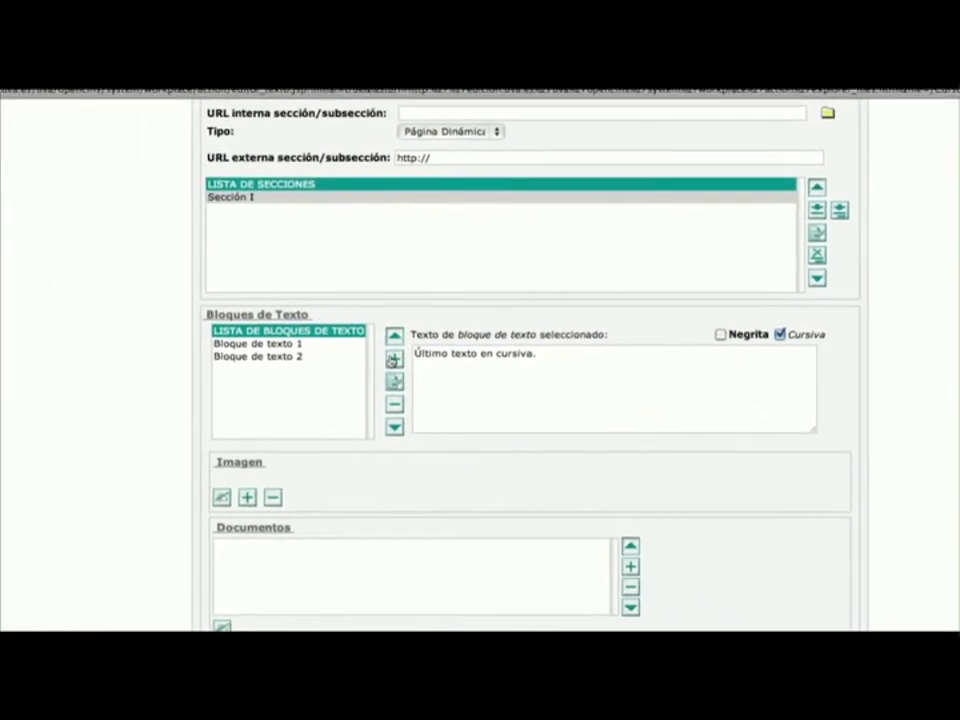
left_click(117, 380)
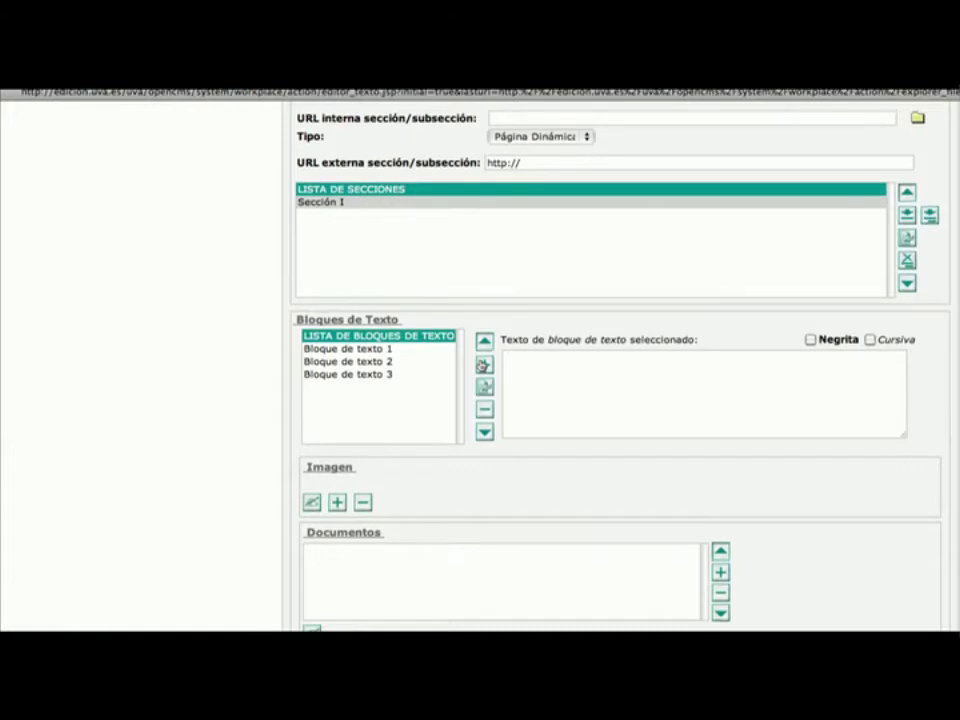
Add another section titled "Sección II" to the section list
scroll(481, 364, "up", 5)
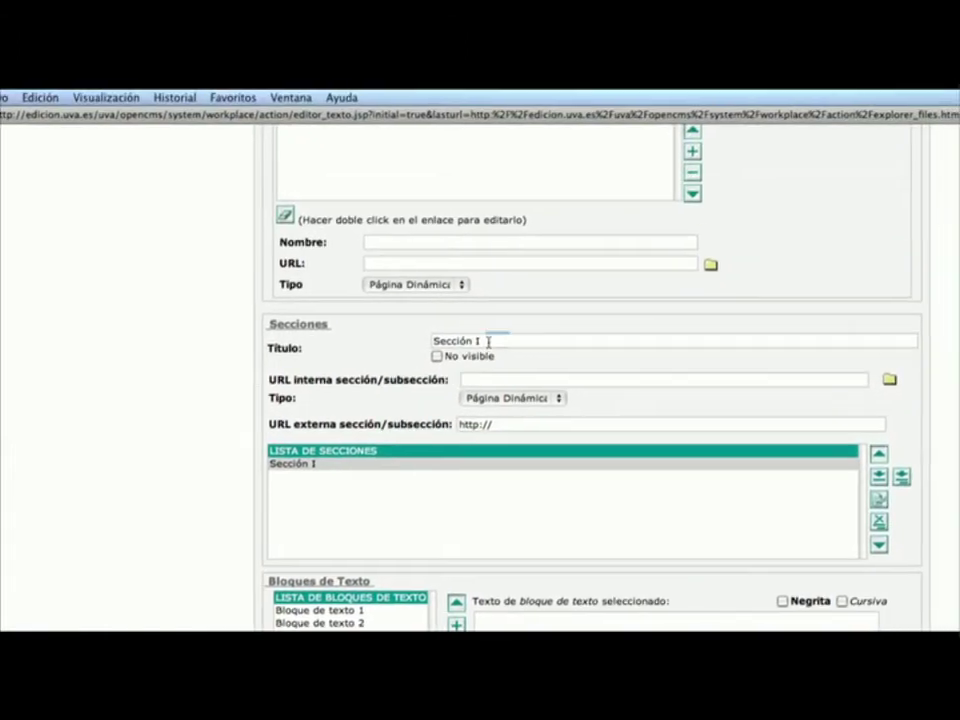
left_click(497, 340)
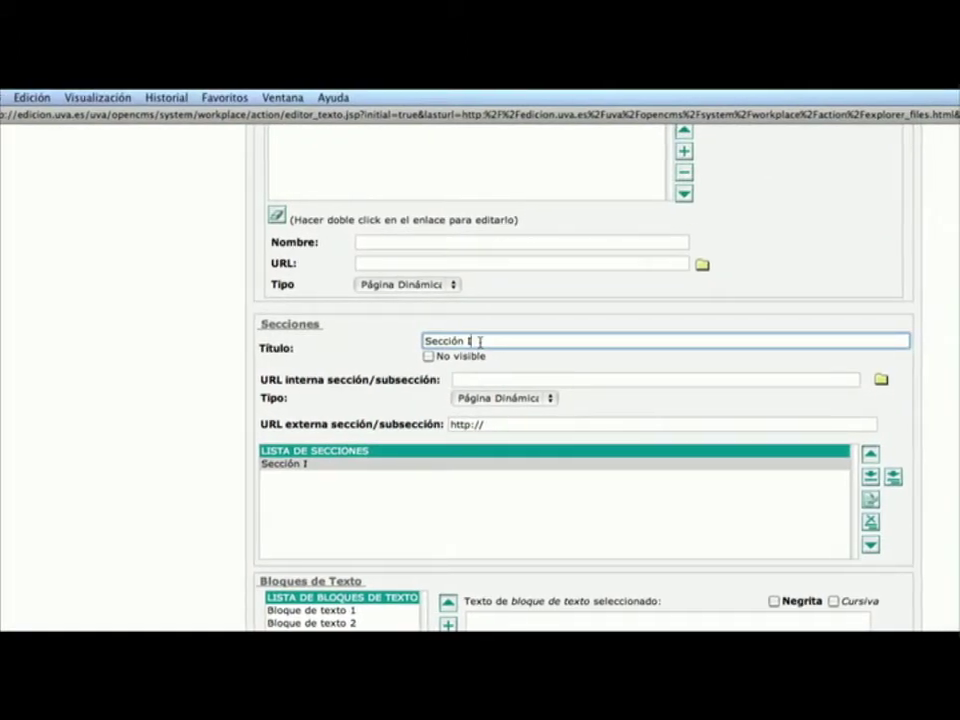
type("I")
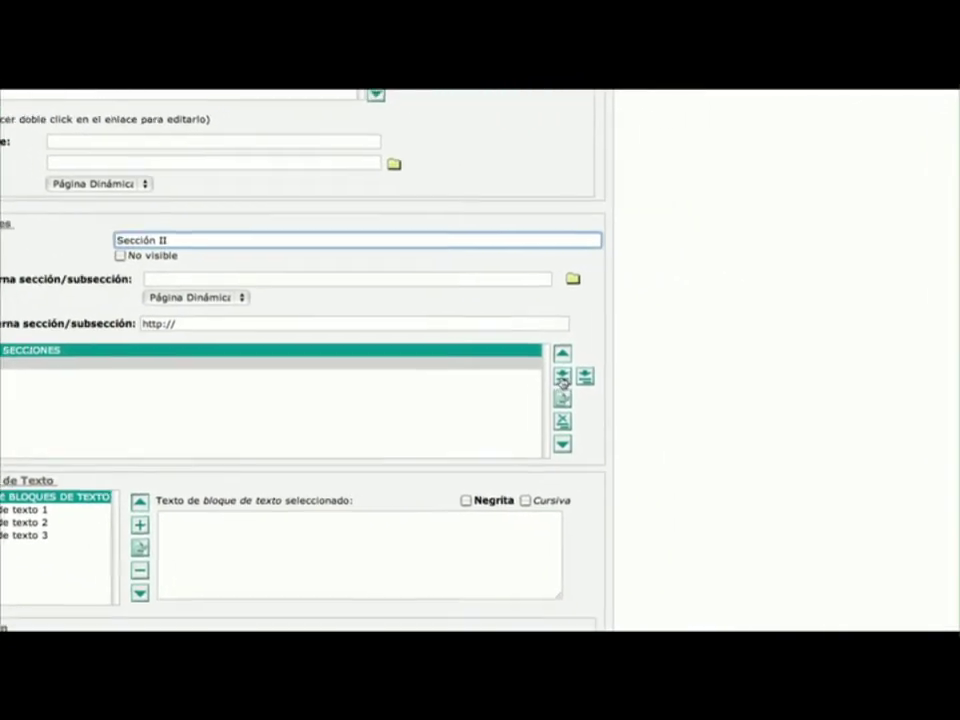
left_click(836, 476)
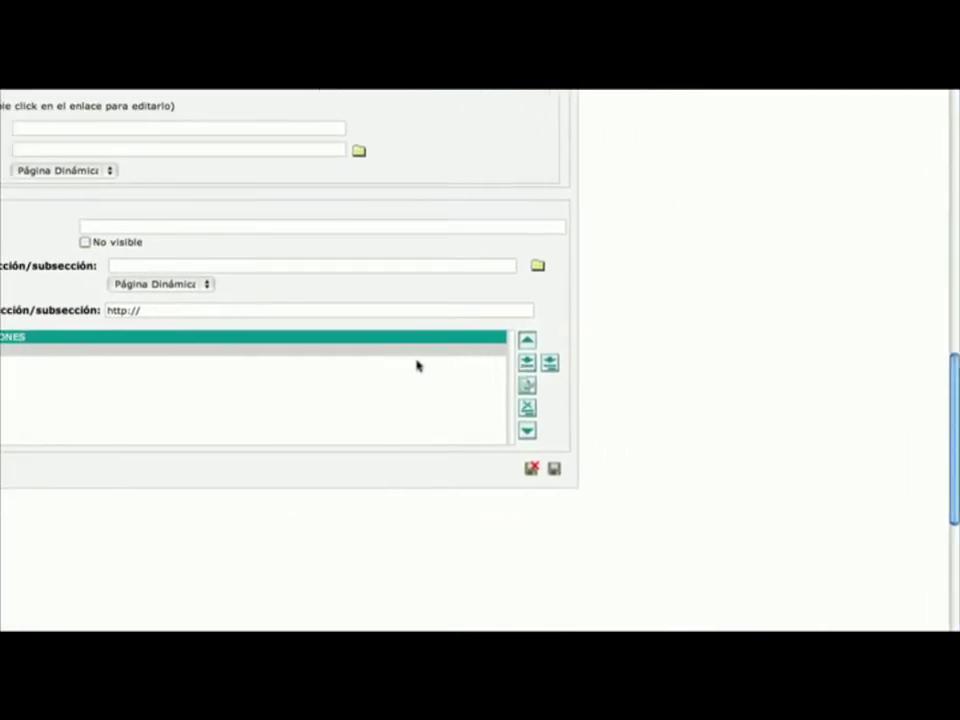
Add a text block reading "Texto sección II." to Sección II
left_click(418, 362)
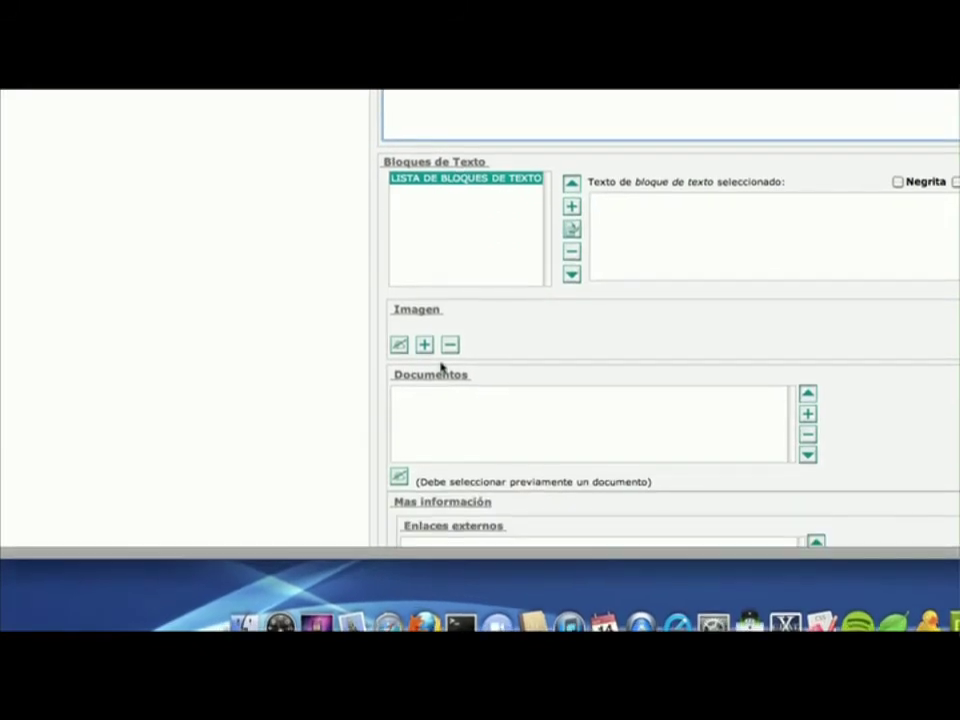
scroll(441, 366, "down", 8)
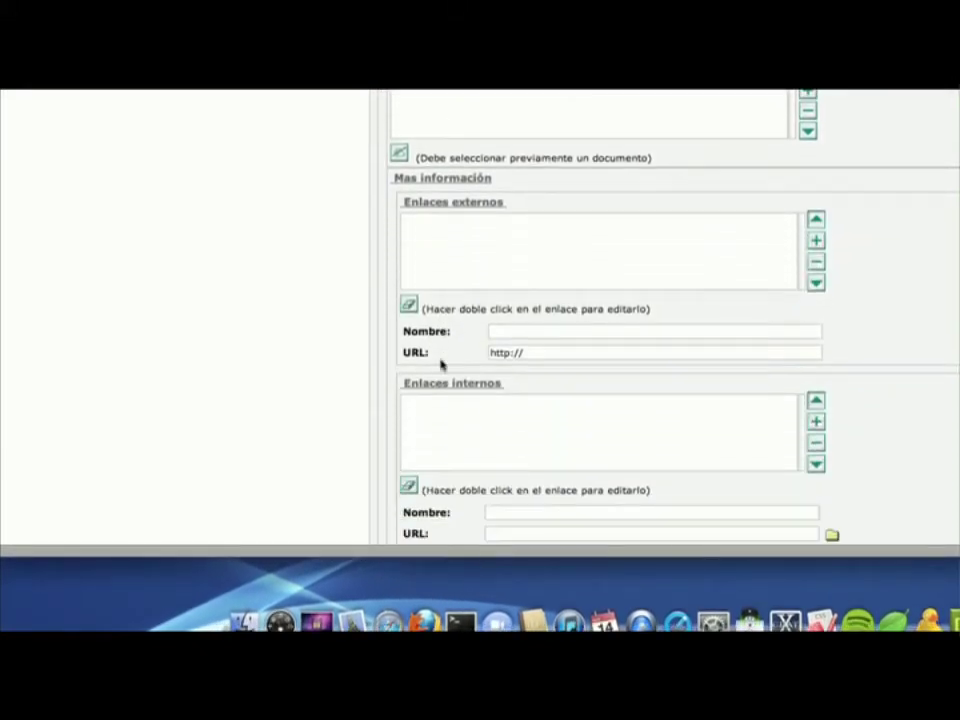
scroll(441, 366, "down", 2)
scroll(441, 366, "up", 15)
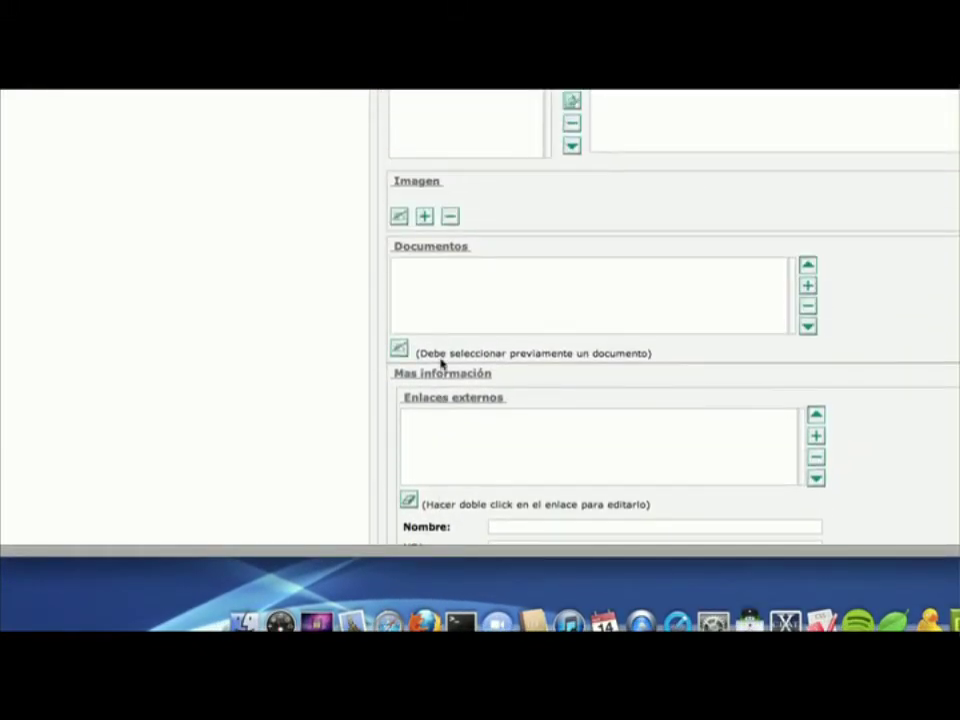
left_click(648, 311)
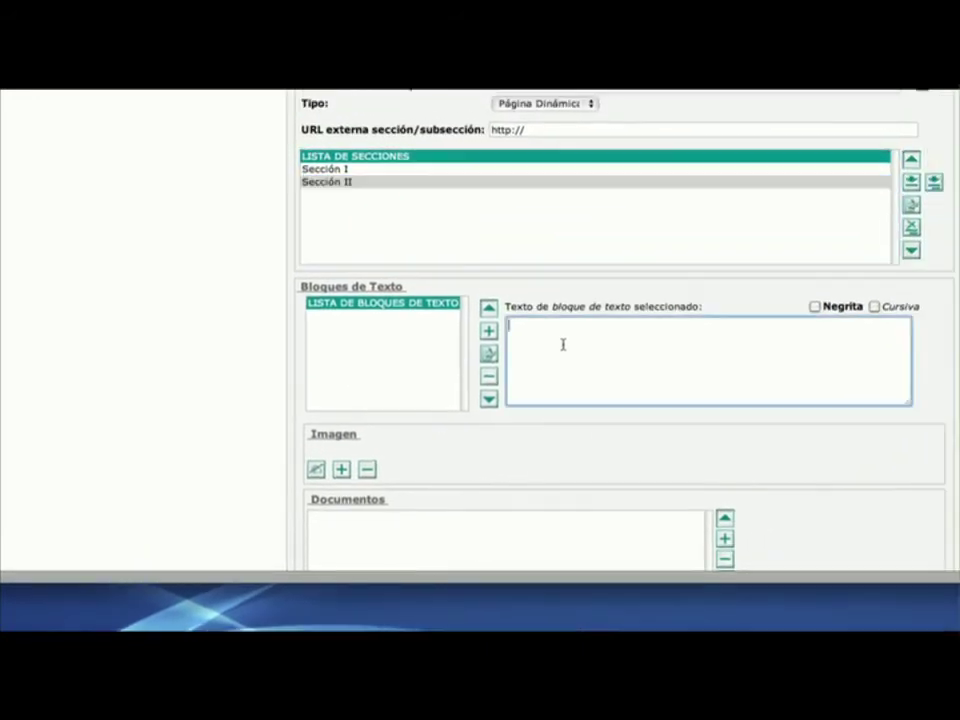
type("Texto seccio")
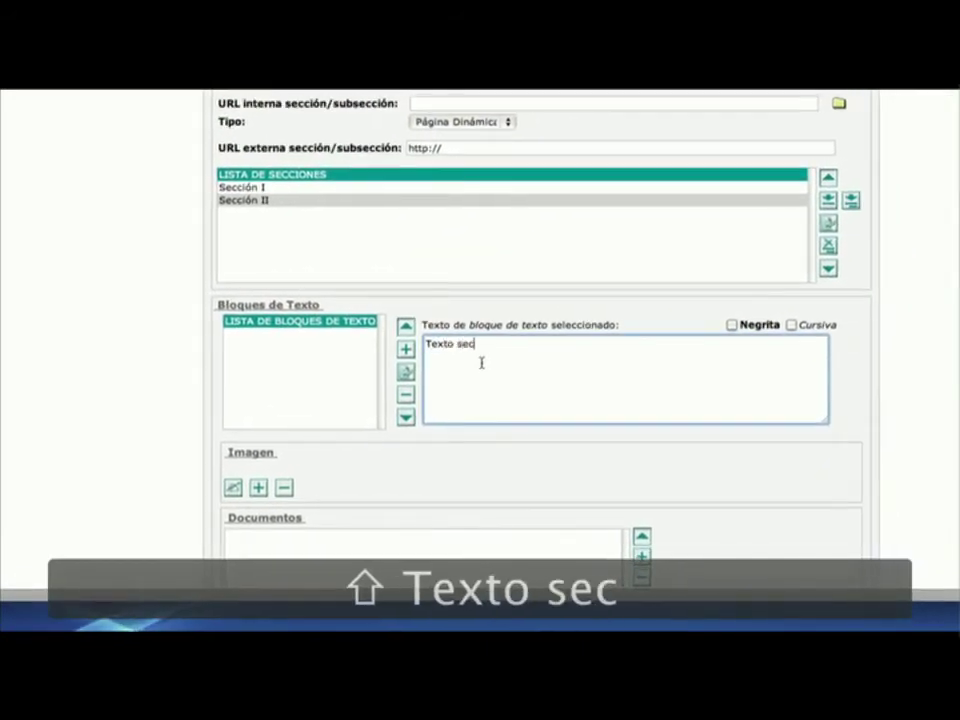
type("n II")
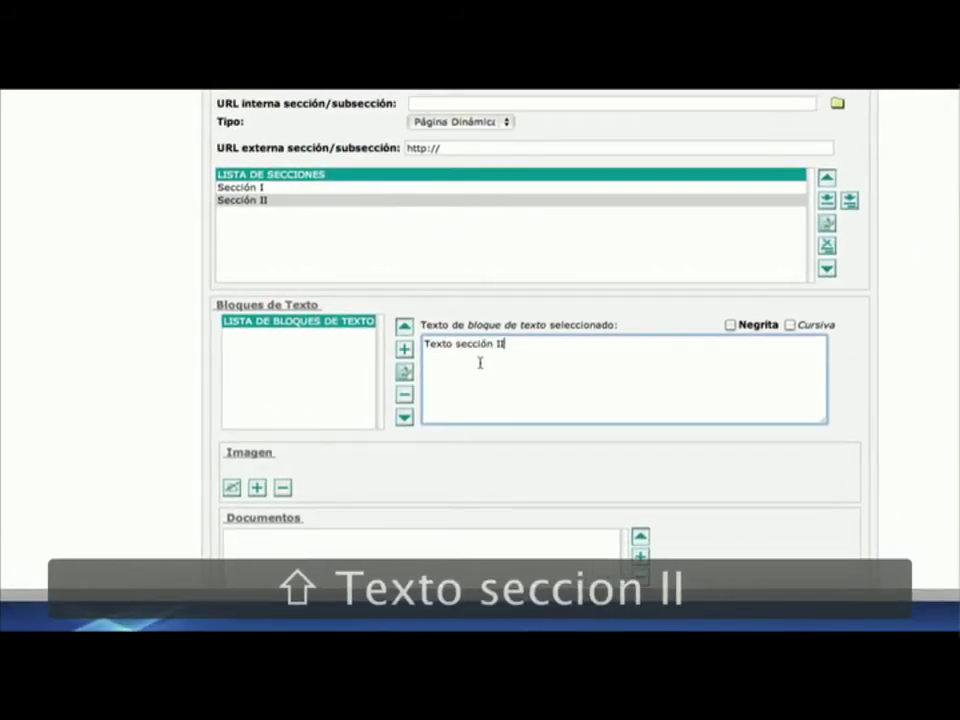
type(".")
left_click(404, 348)
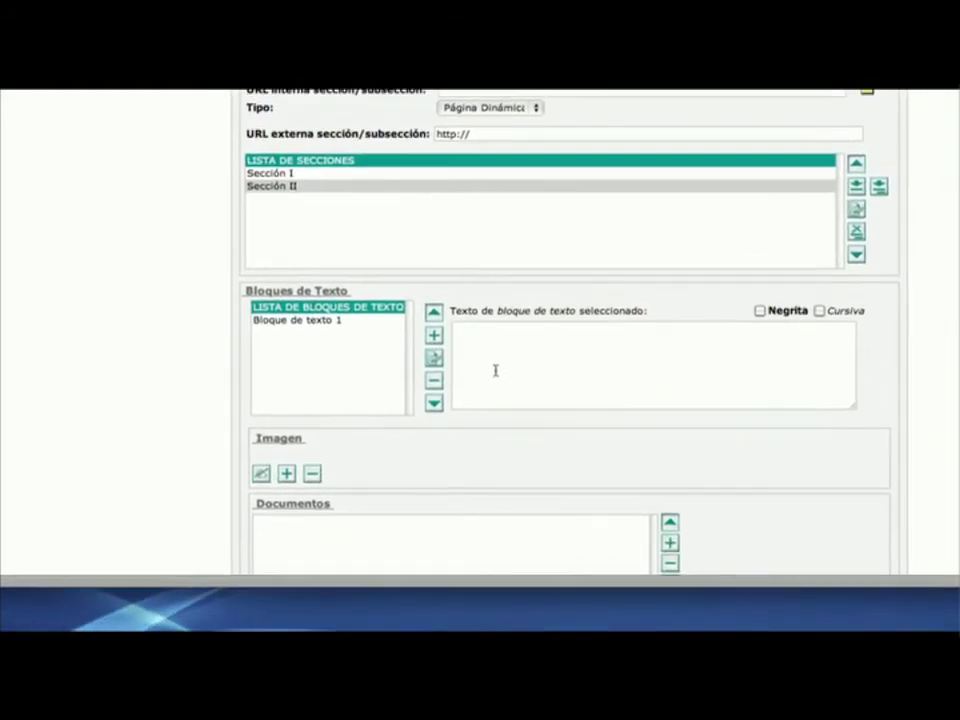
scroll(495, 371, "down", 10)
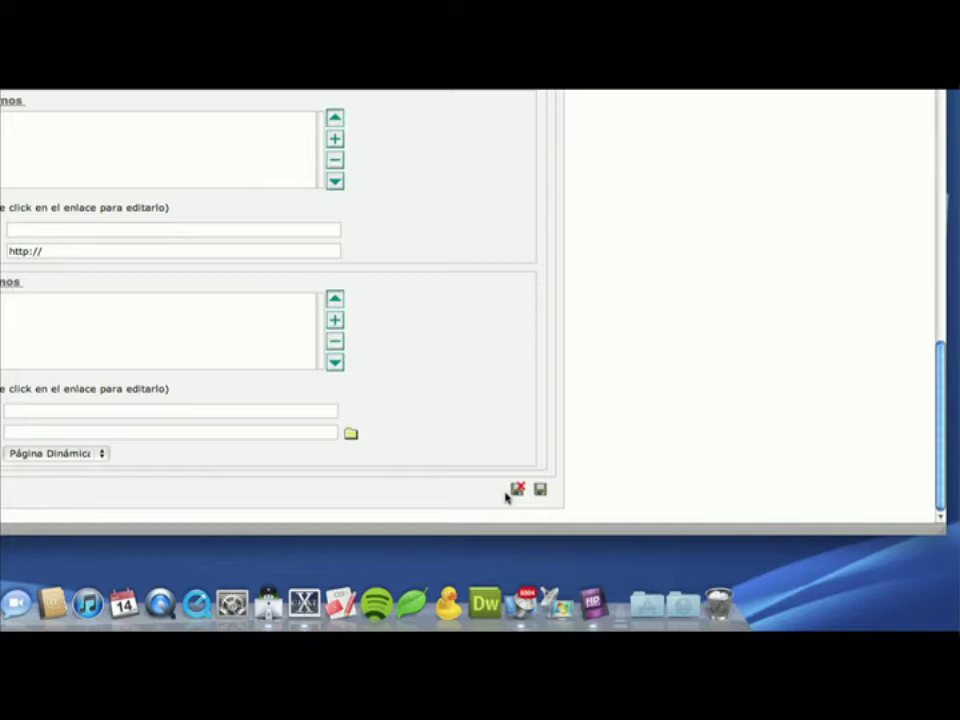
Save the text page's content and exit its editor
left_click(506, 493)
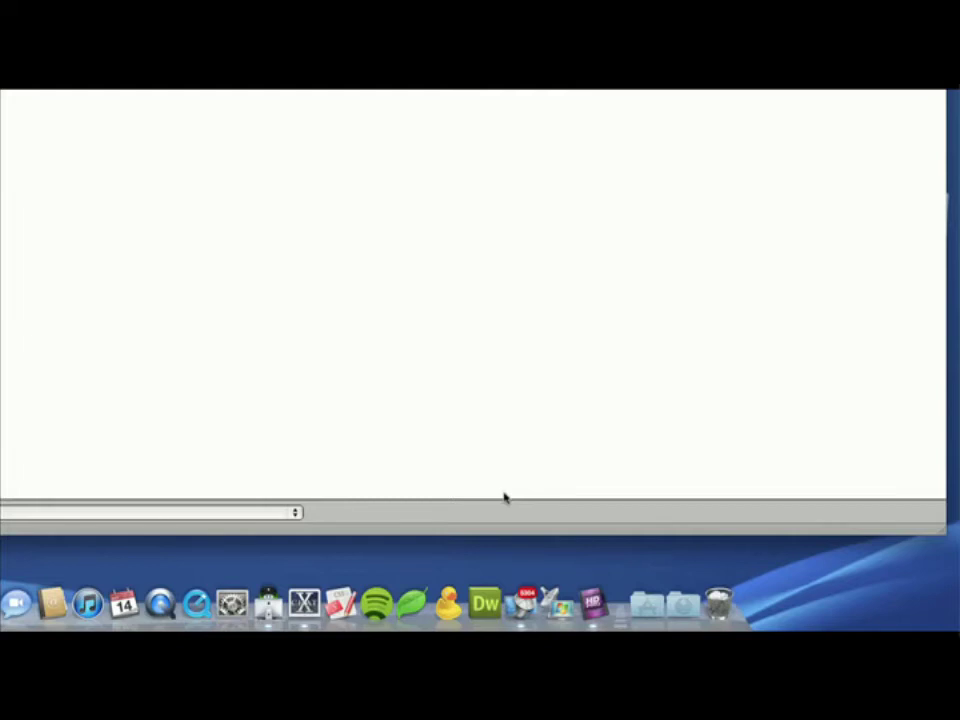
left_click(396, 216)
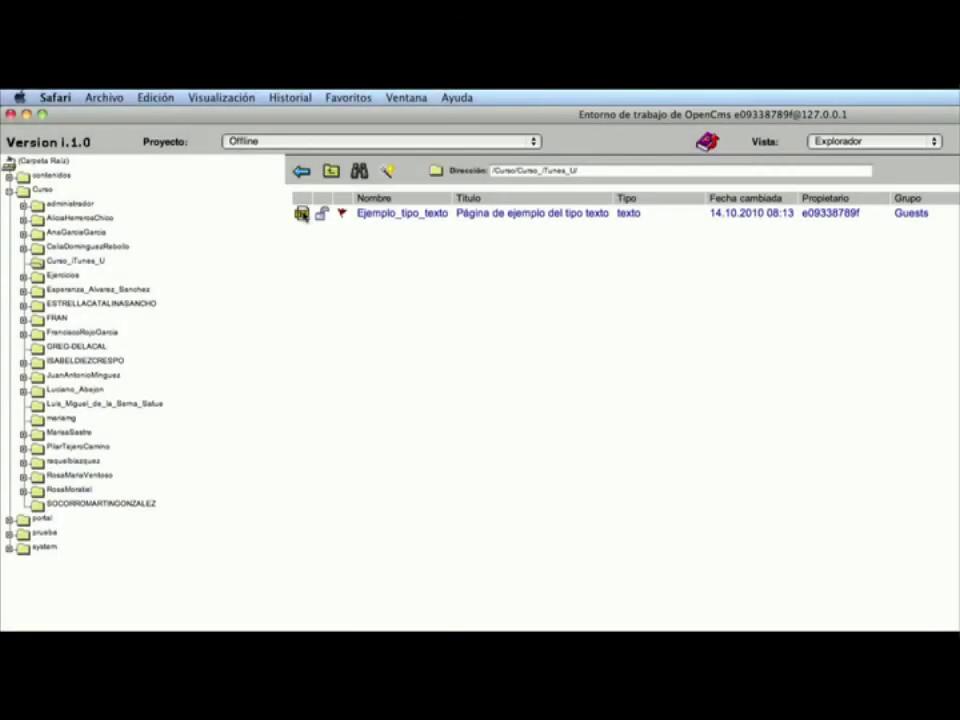
Add a NavPos property with the value 1.0 to Ejemplo_tipo_texto
left_click(301, 214)
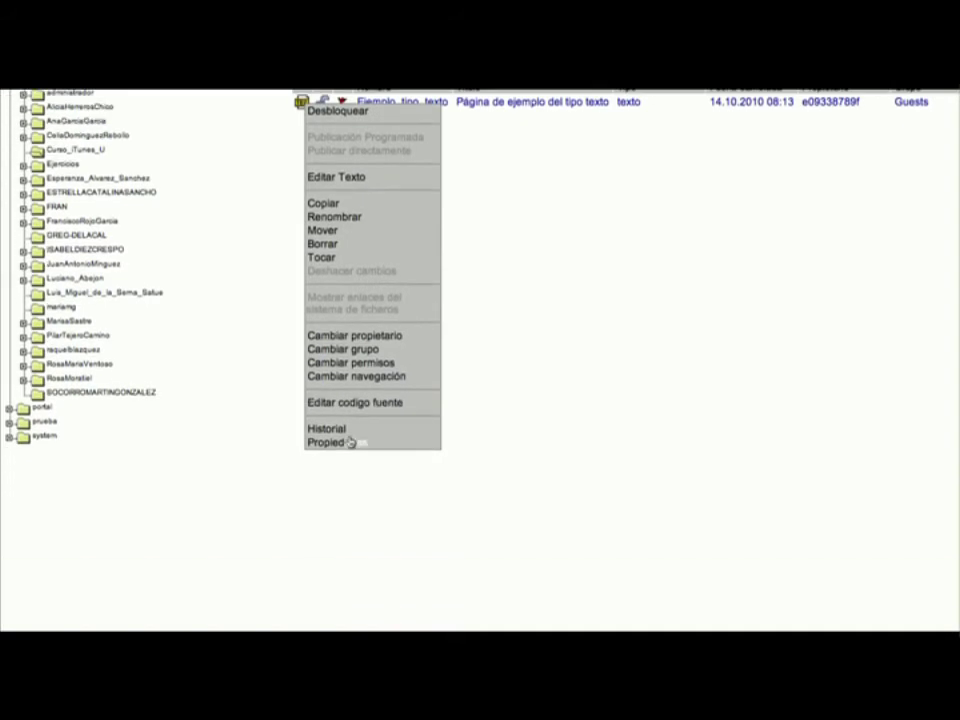
left_click(347, 375)
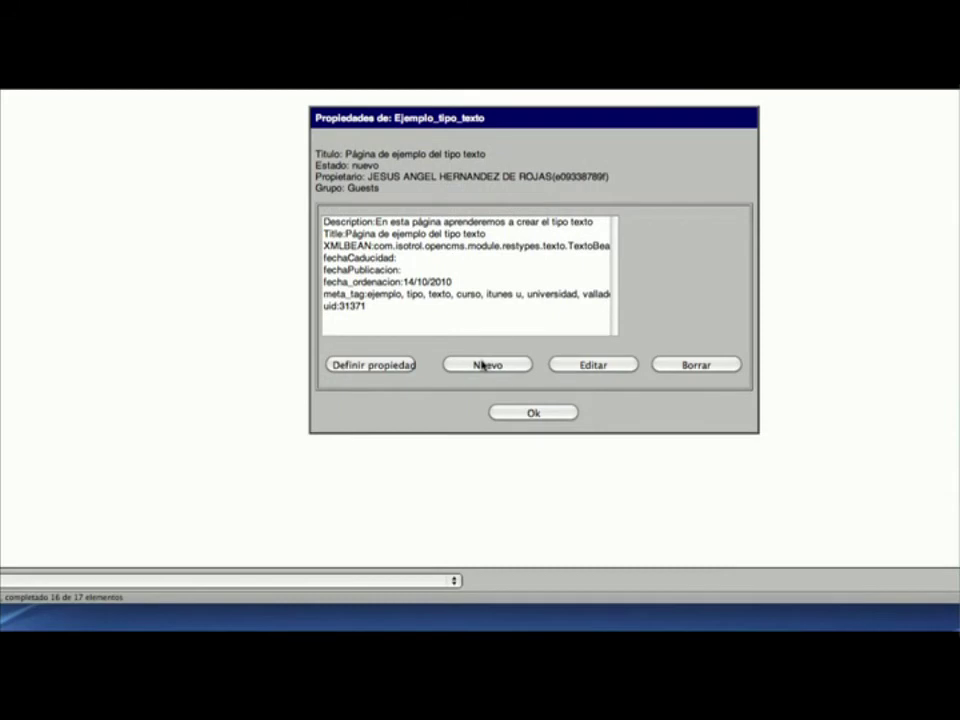
left_click(482, 365)
left_click(460, 351)
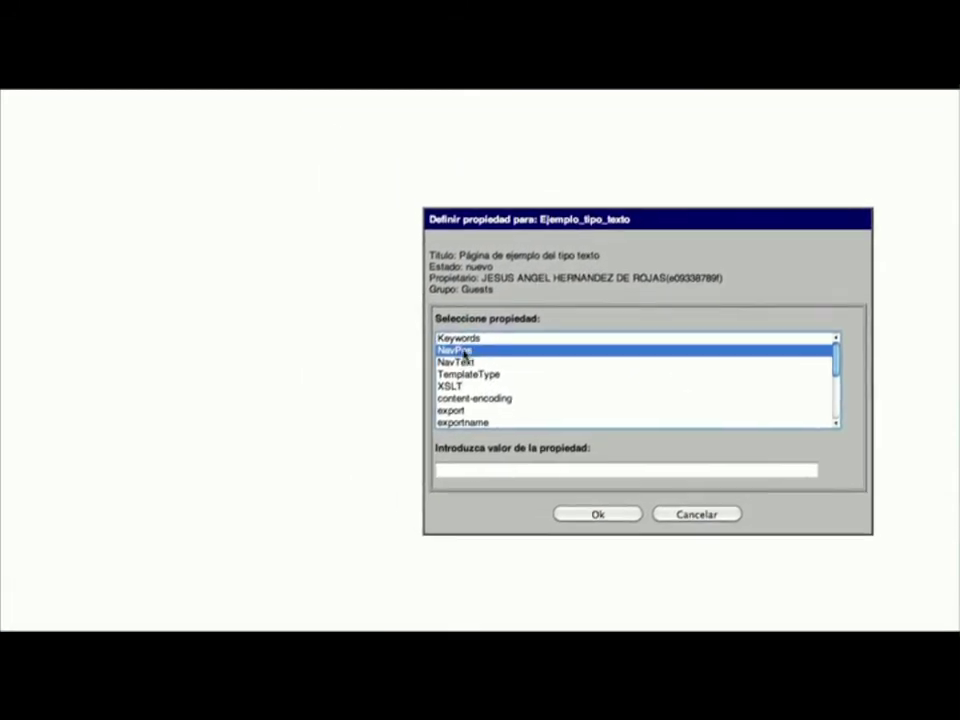
left_click(487, 471)
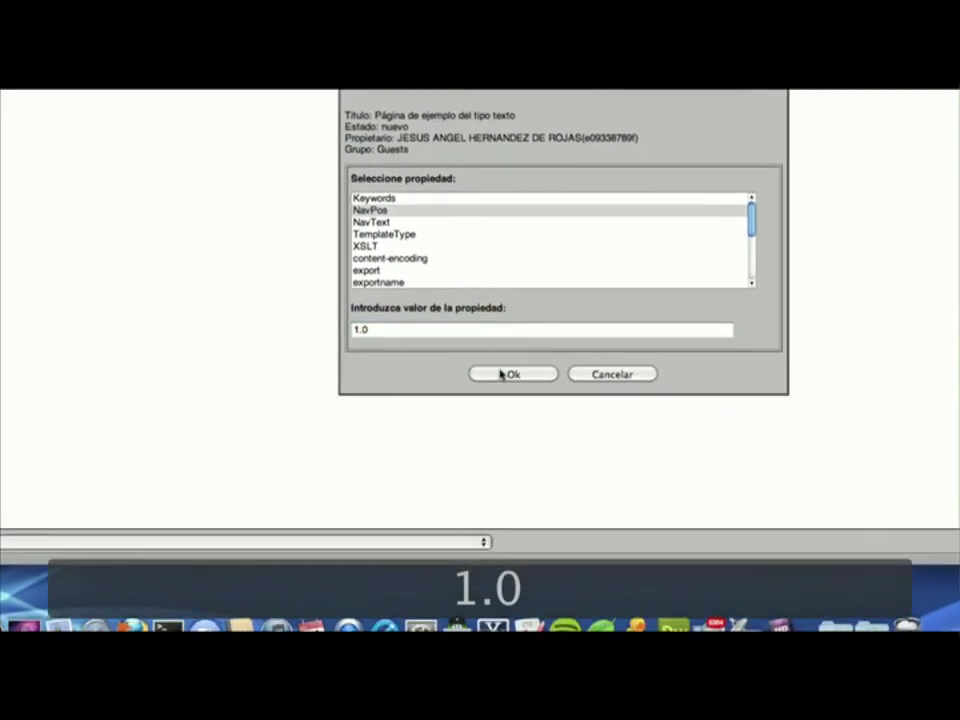
left_click(580, 408)
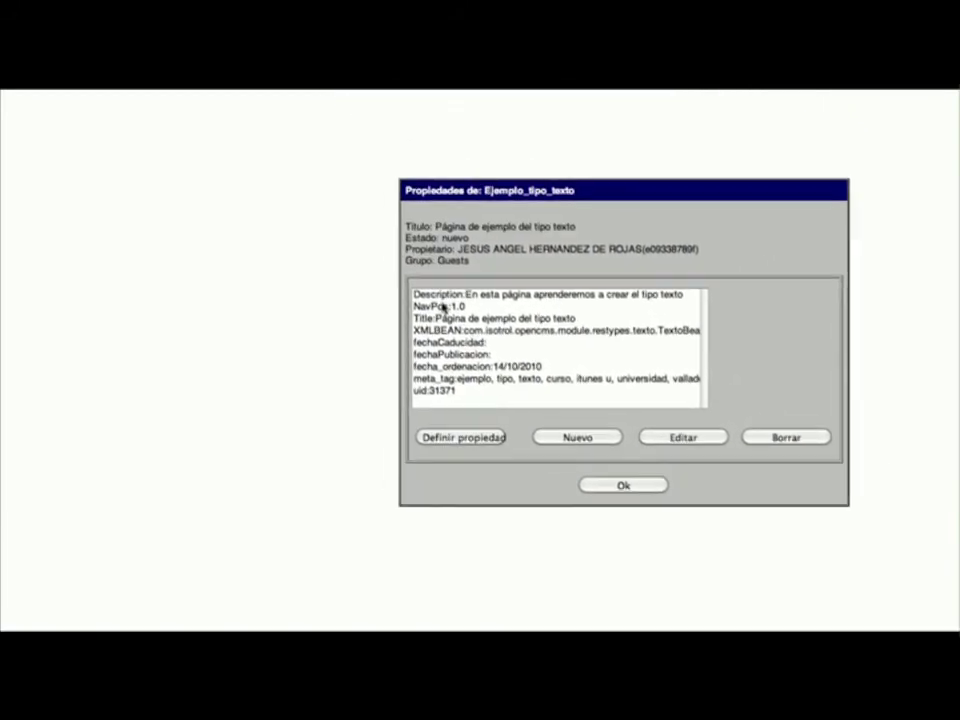
left_click(369, 188)
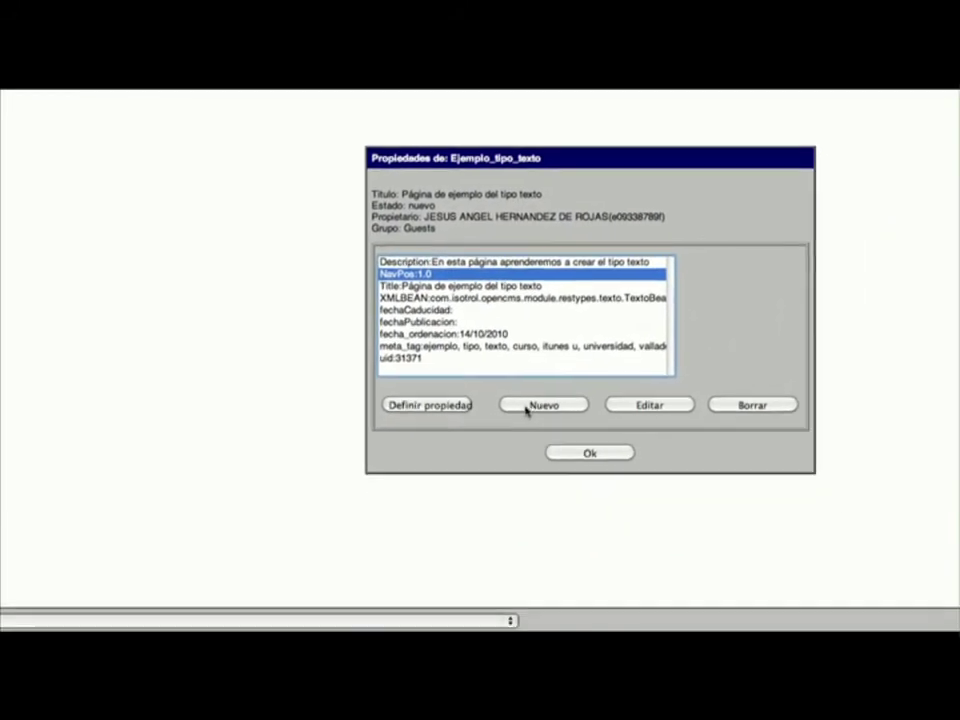
Add a NavText property to Ejemplo_tipo_texto with the value "Página de ejemplo del tipo texto"
left_click(591, 479)
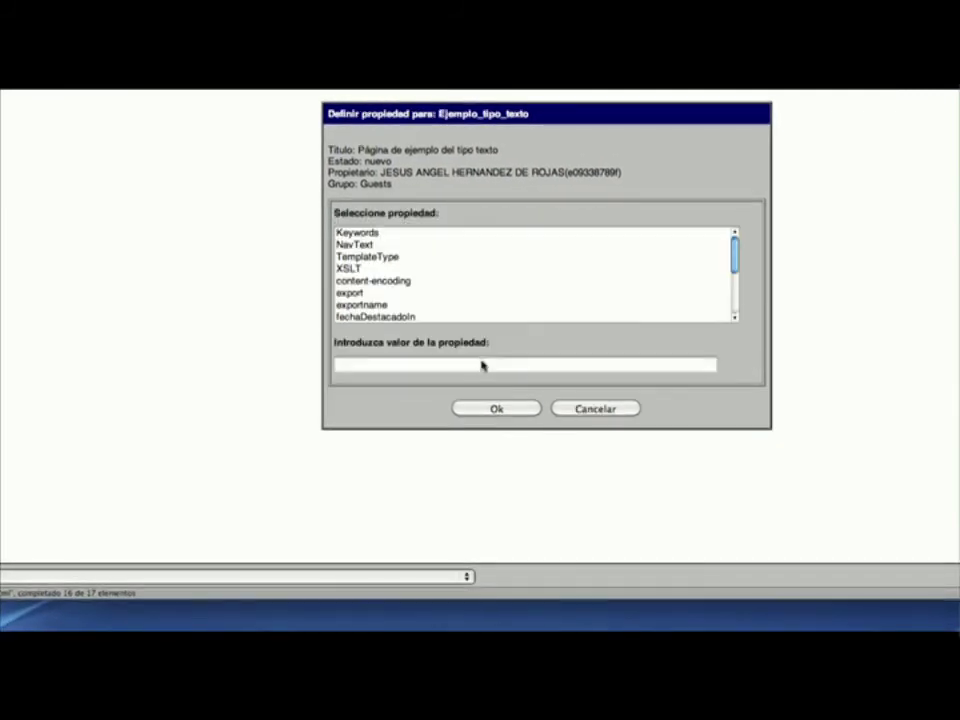
left_click(356, 245)
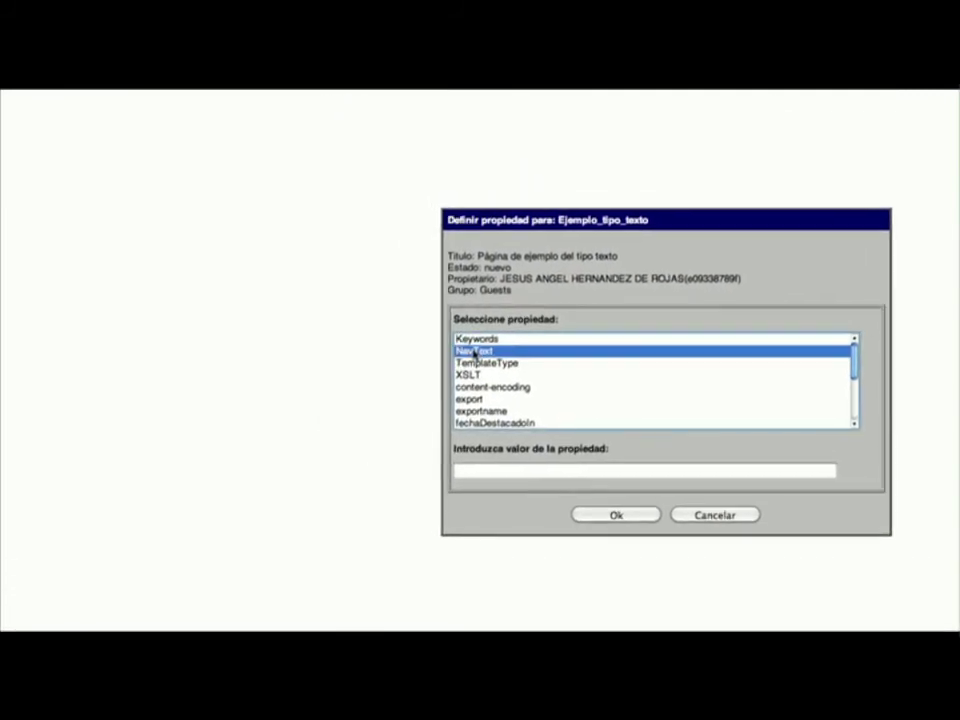
left_click(503, 478)
type("Página de ejemplo del tipo texto")
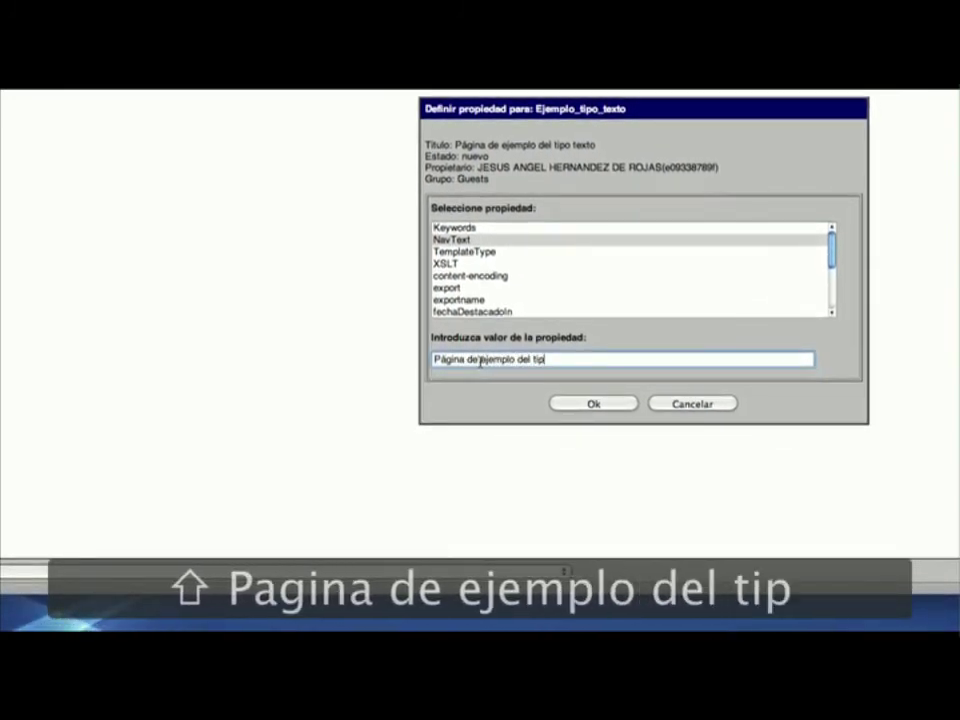
left_click(593, 403)
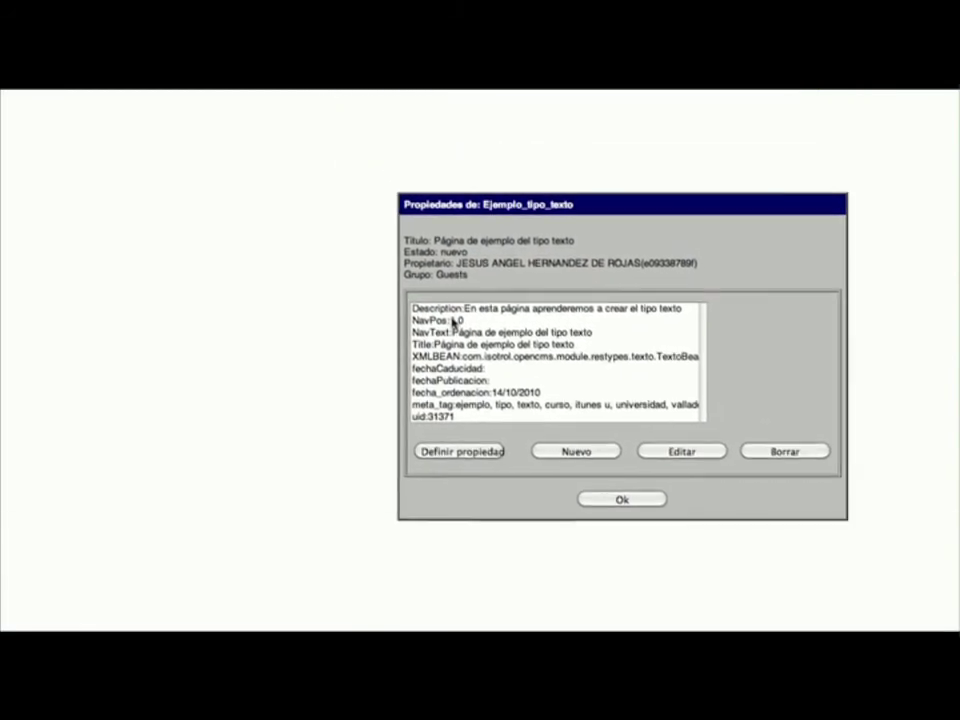
left_click(373, 182)
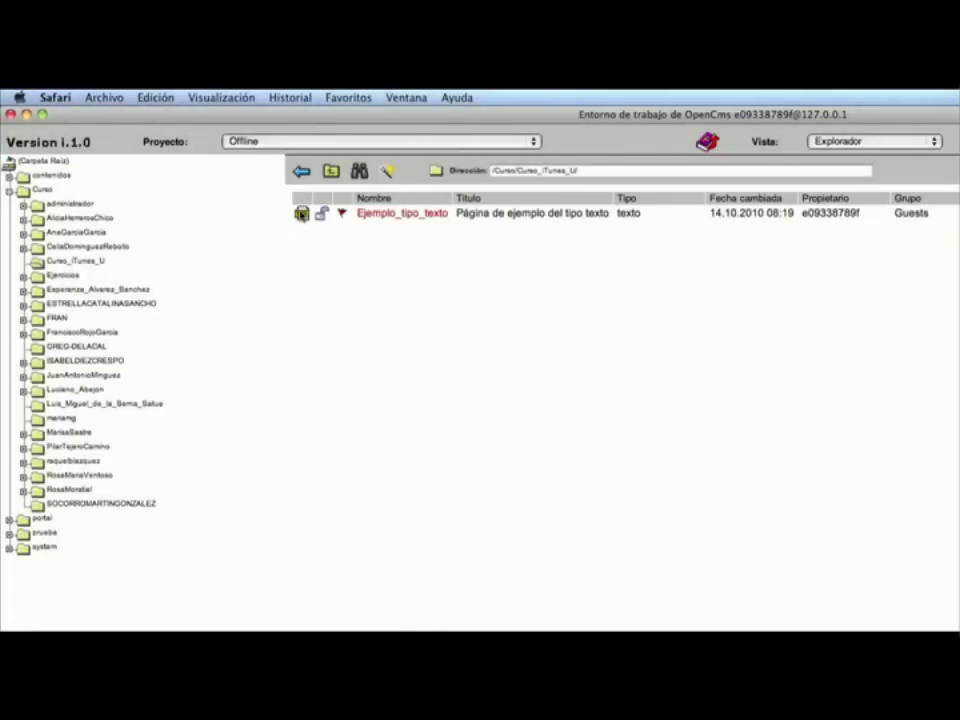
Unlock Ejemplo_tipo_texto in the Curso_iTunes_U folder and publish it directly
left_click(301, 213)
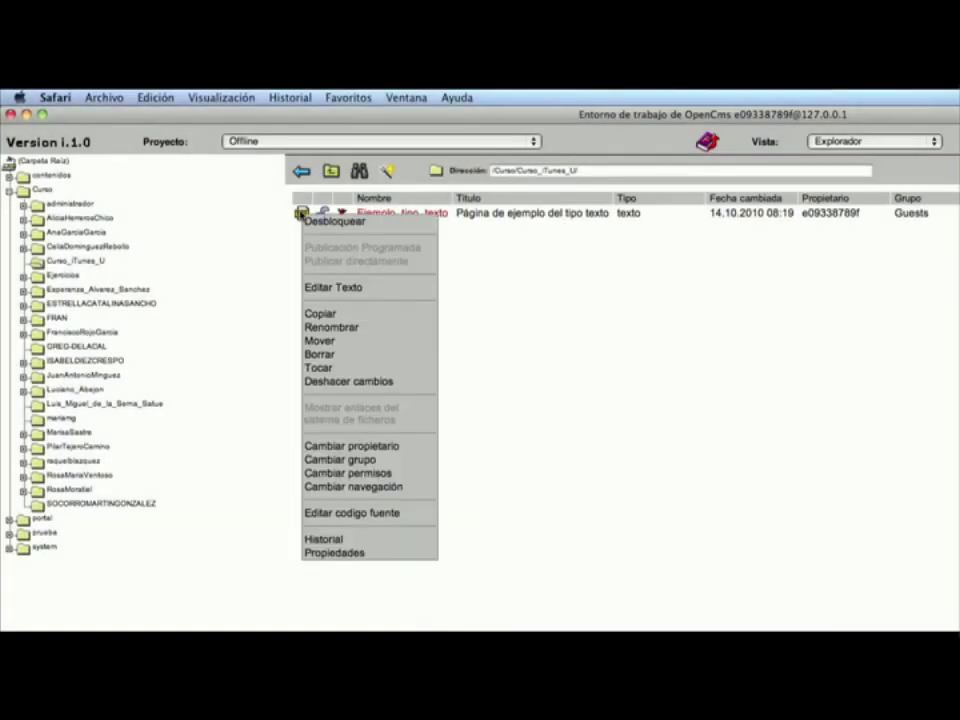
left_click(318, 223)
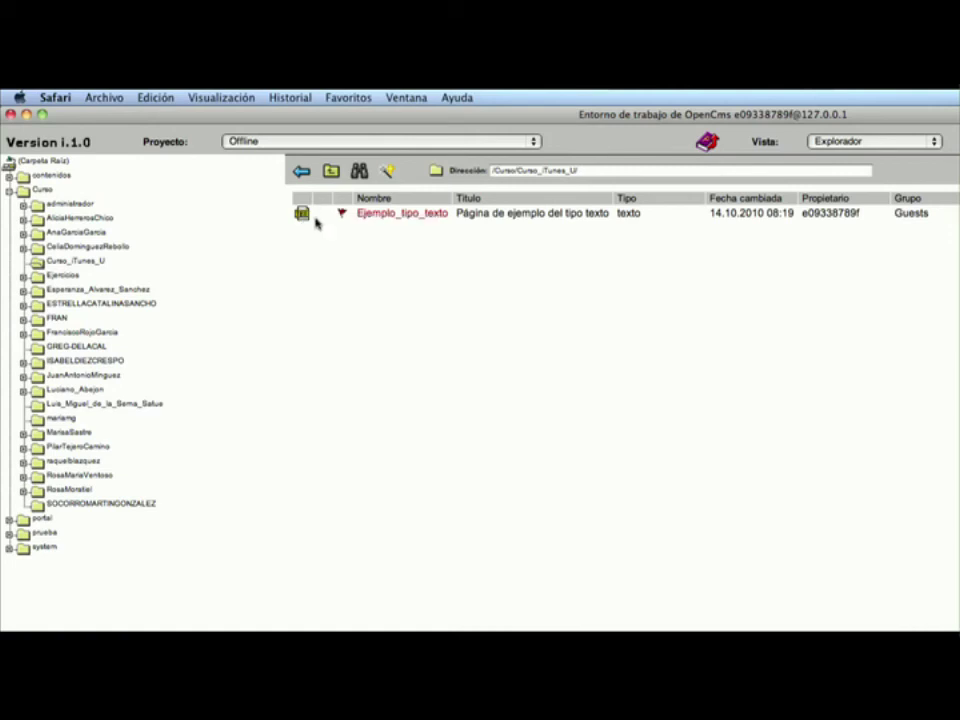
left_click(301, 213)
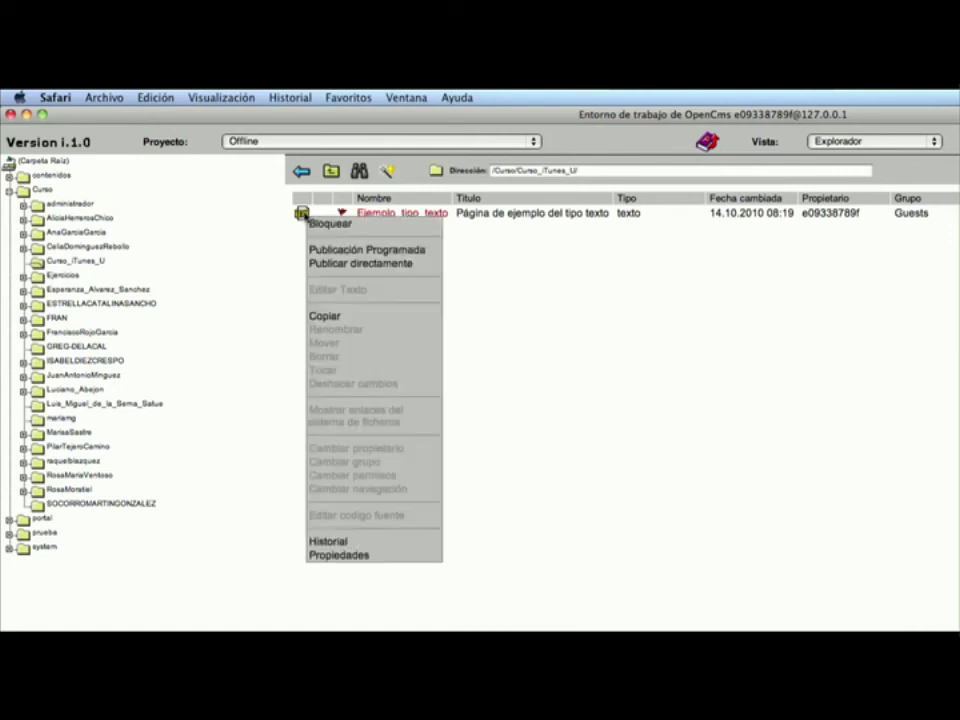
left_click(335, 264)
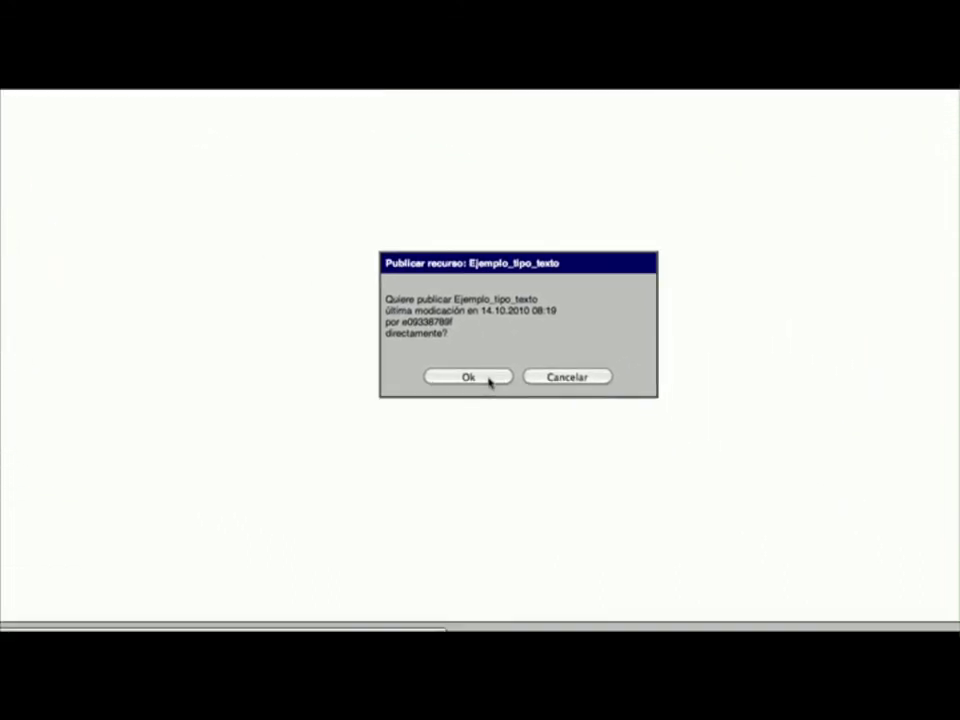
left_click(495, 403)
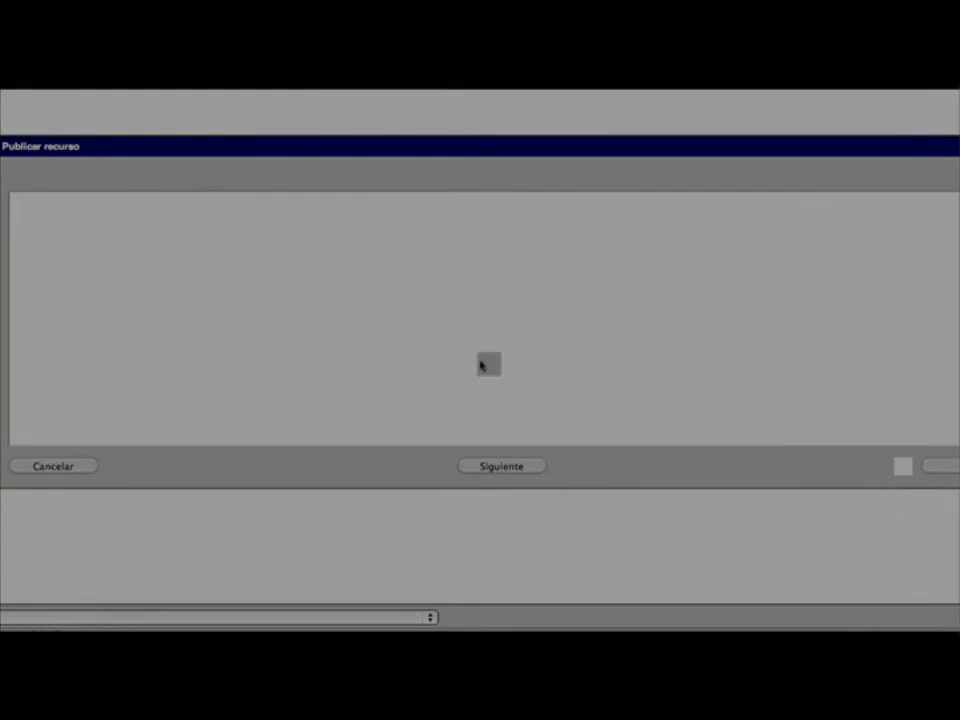